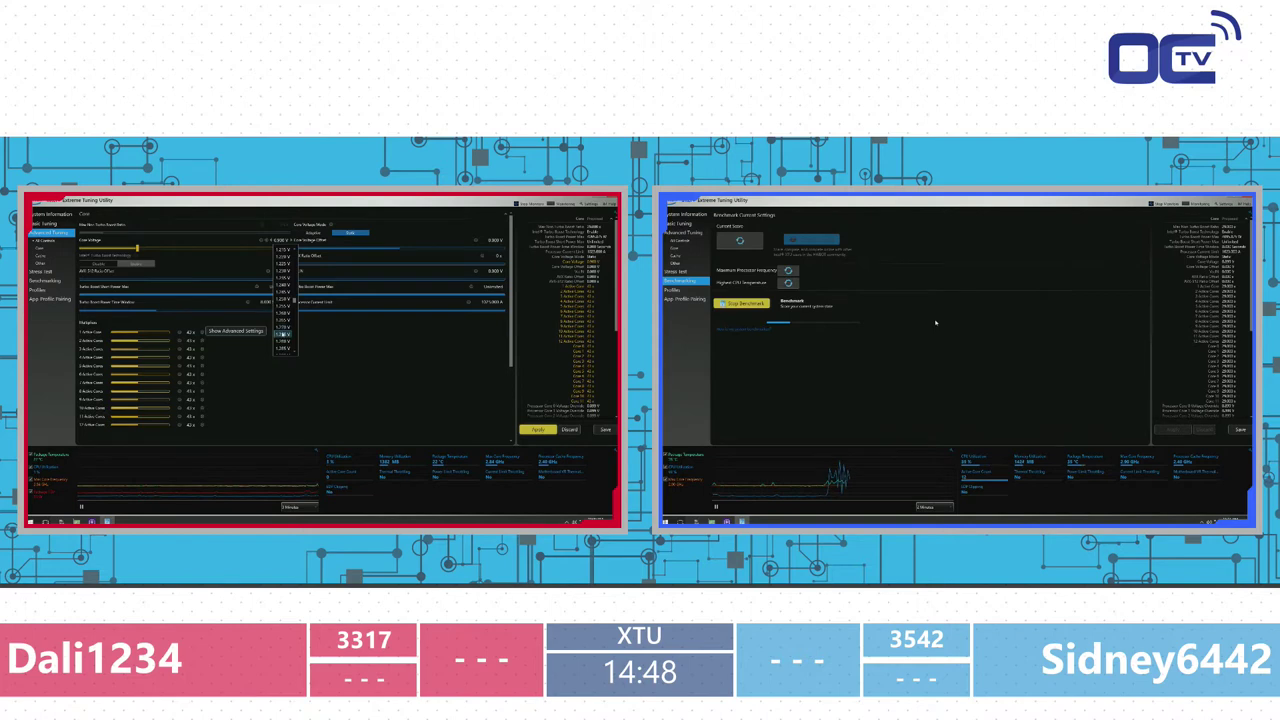
On the red-framed system, set the core voltage to 1.275 V and raise the AVX ratio offset to 2 x.
click(281, 334)
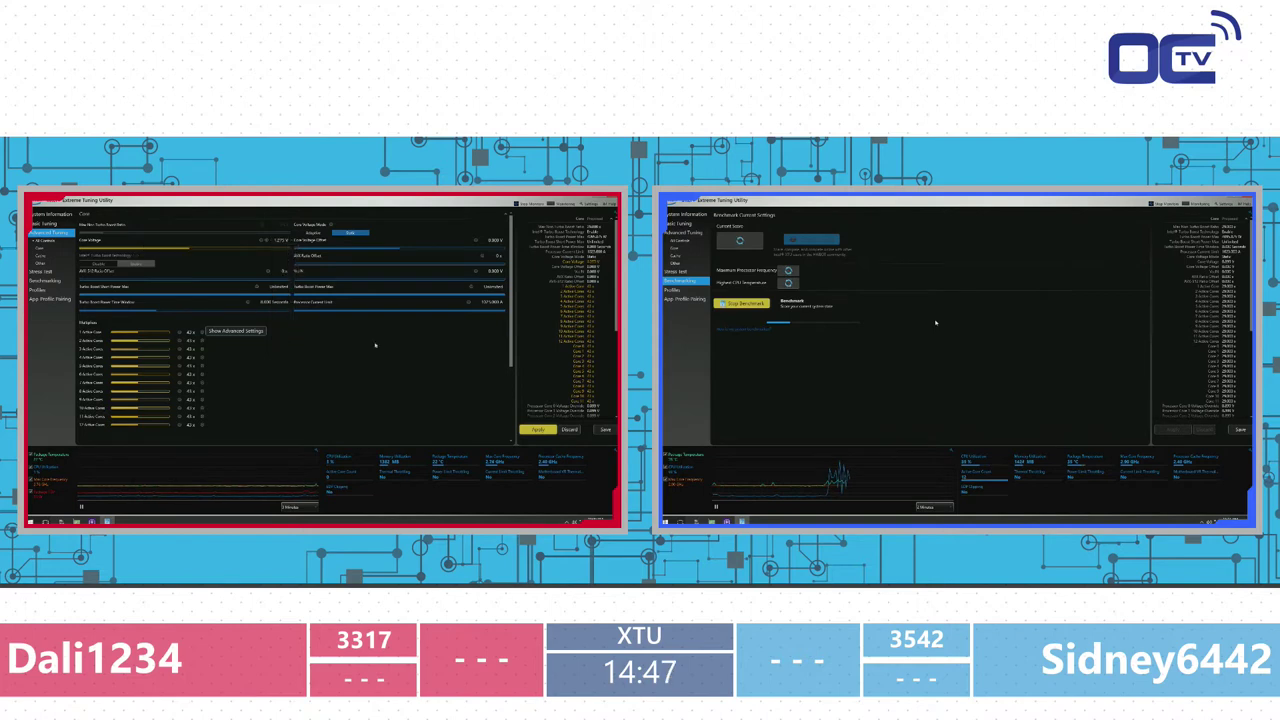
click(680, 224)
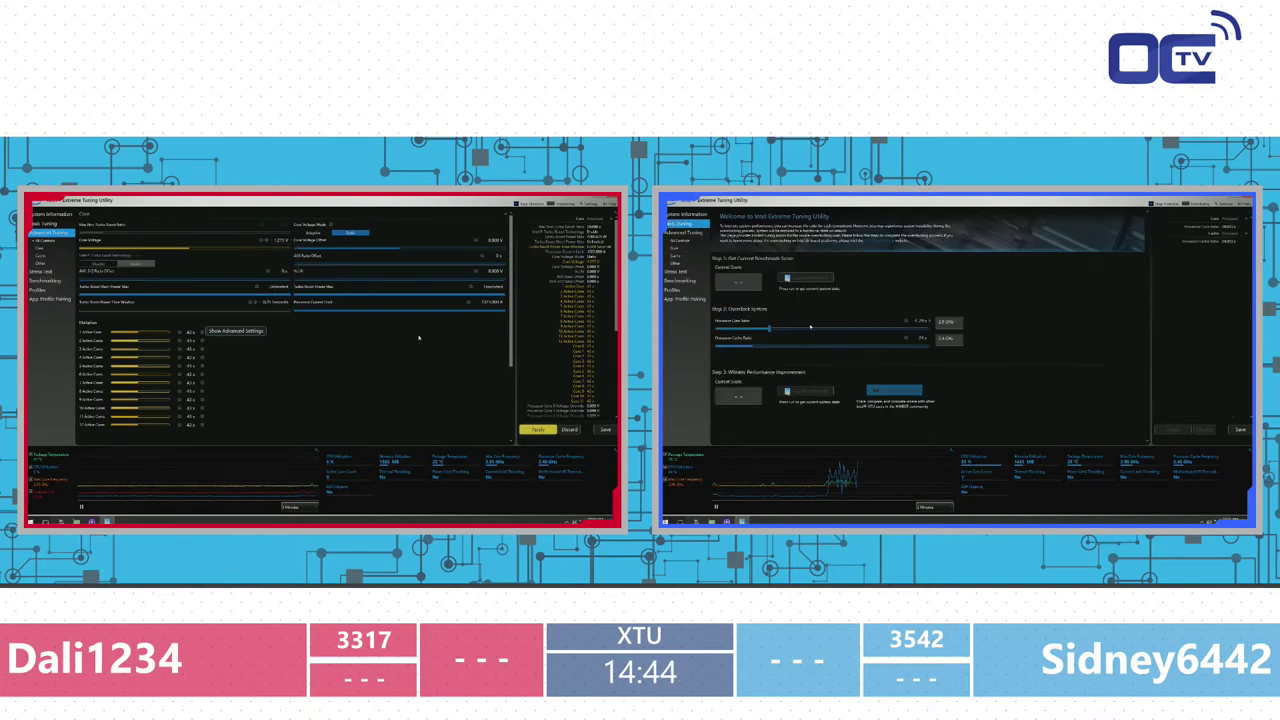
click(505, 257)
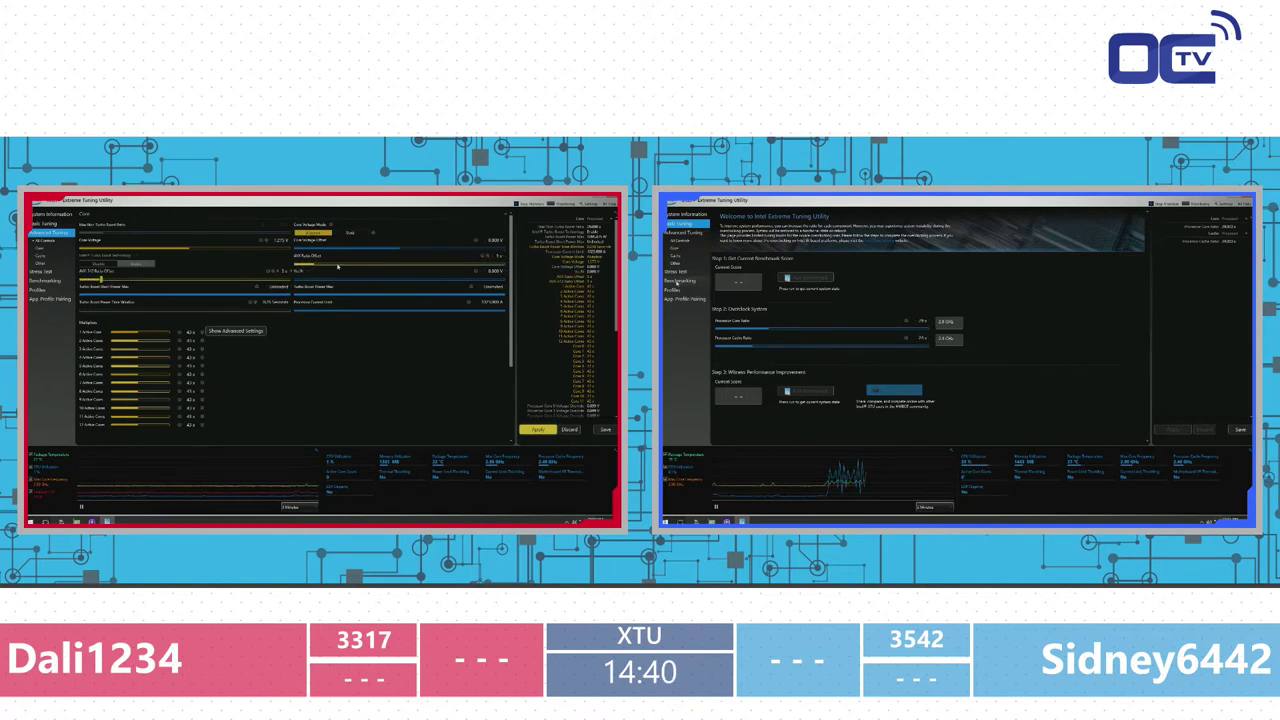
click(808, 278)
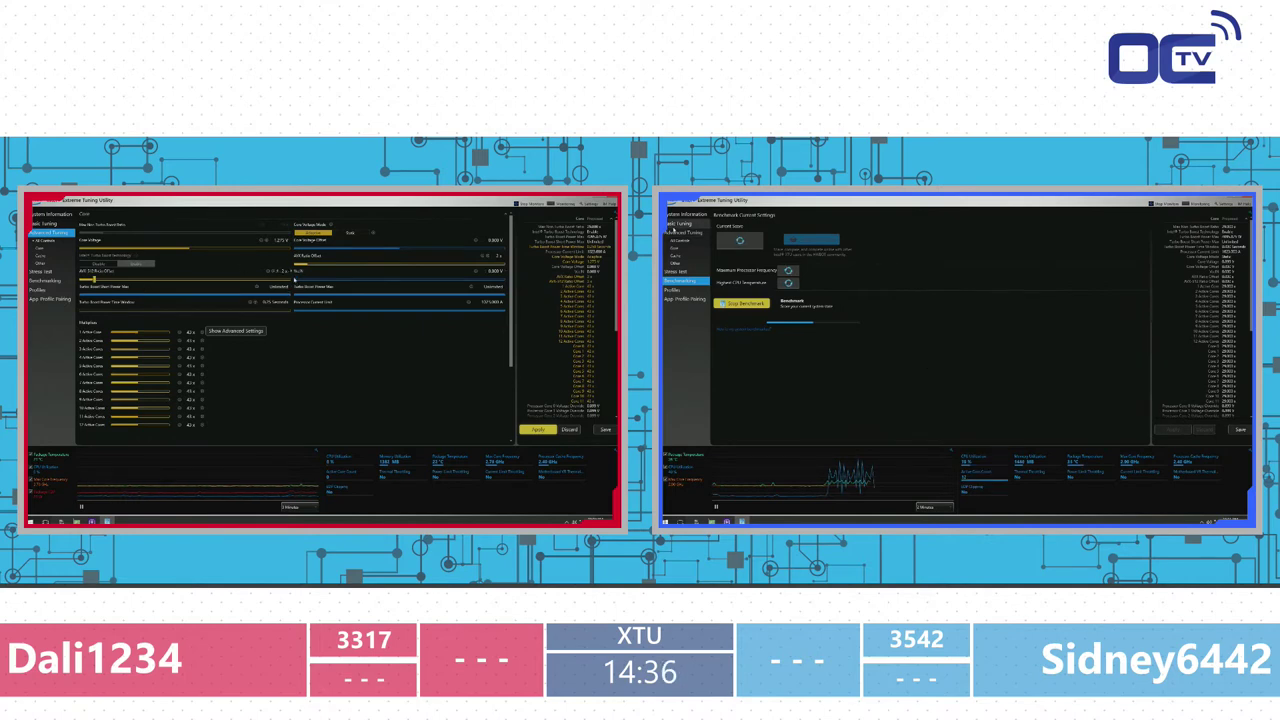
click(684, 223)
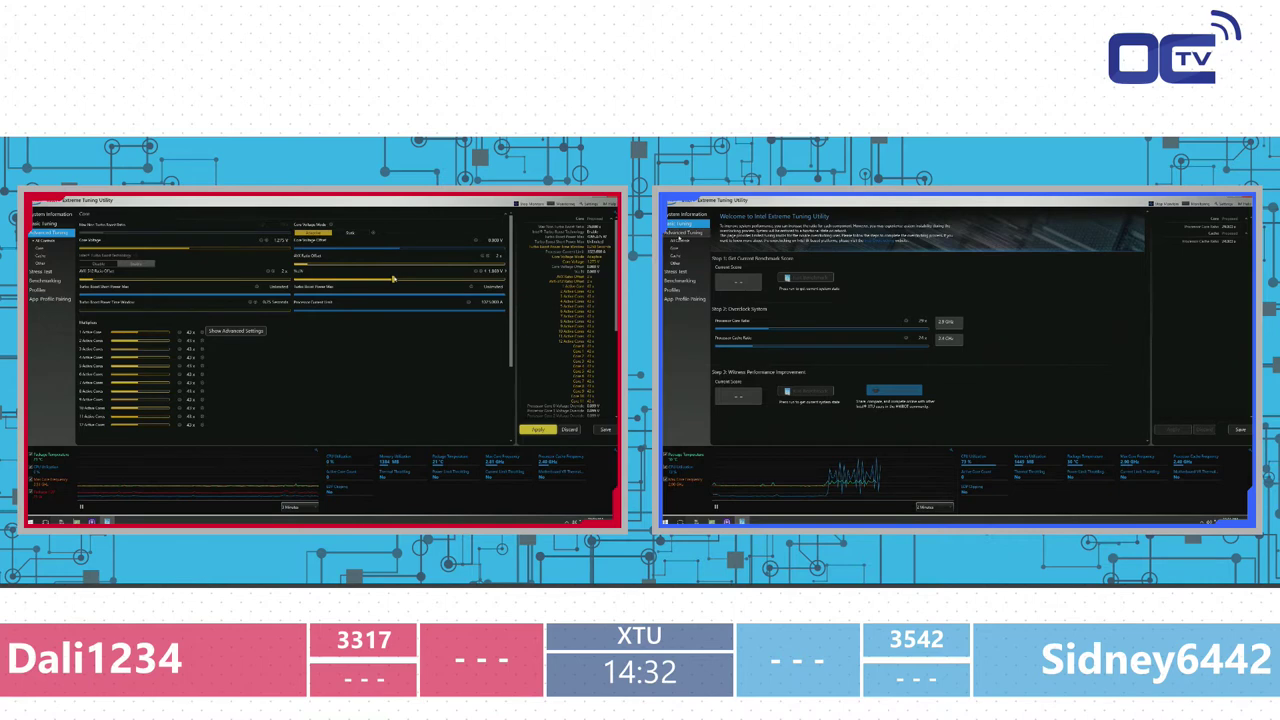
click(688, 280)
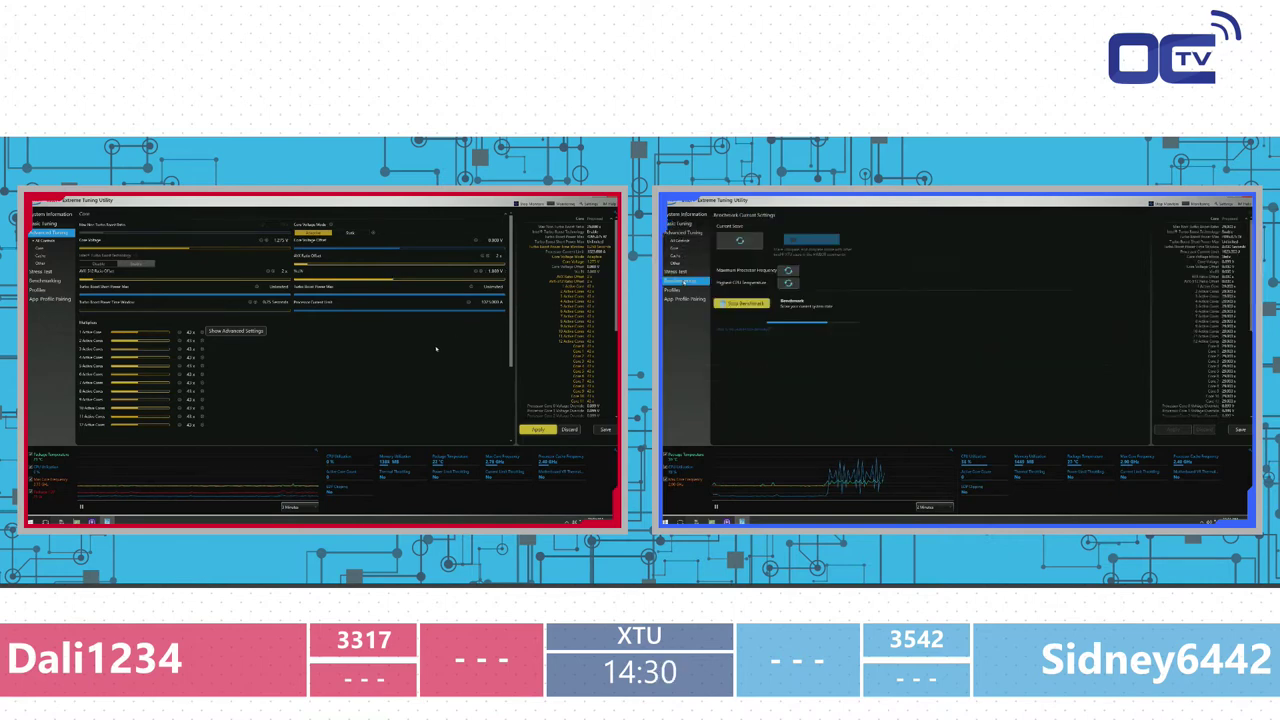
On the red-framed system, raise the cache voltage offset slightly, apply the tuning changes and open the benchmark page.
scroll(436, 360, down, 5)
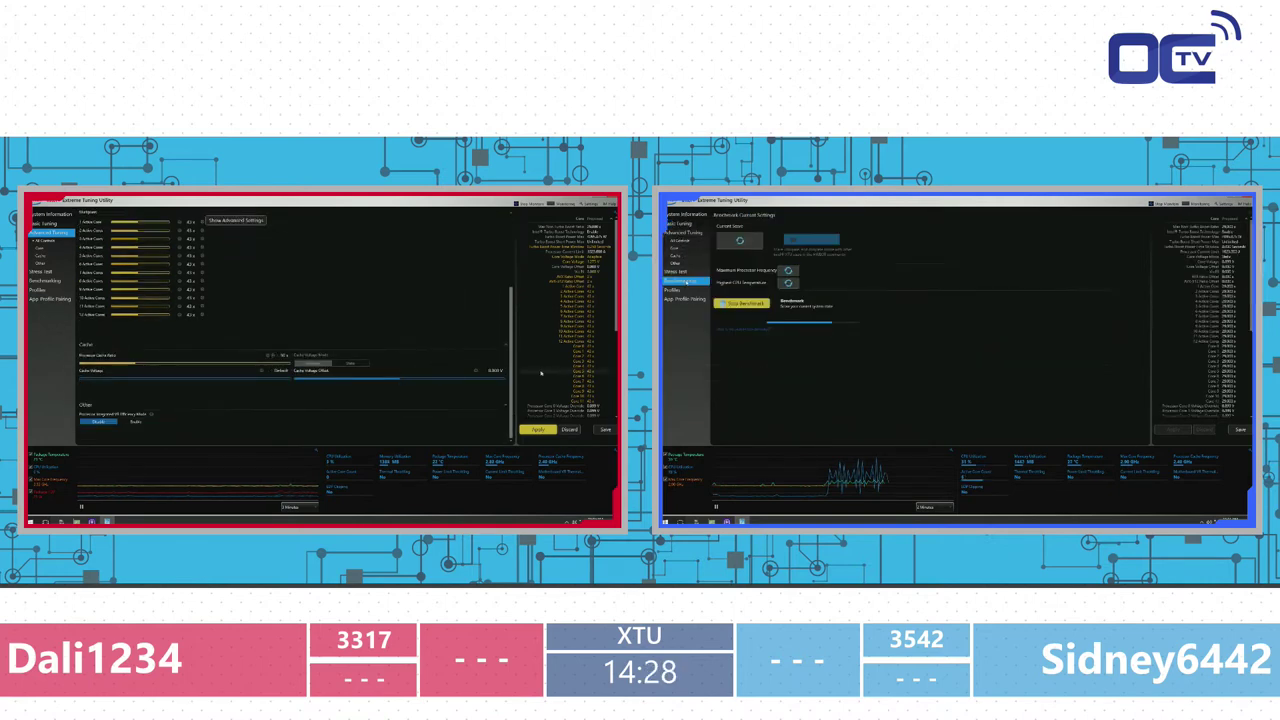
click(505, 371)
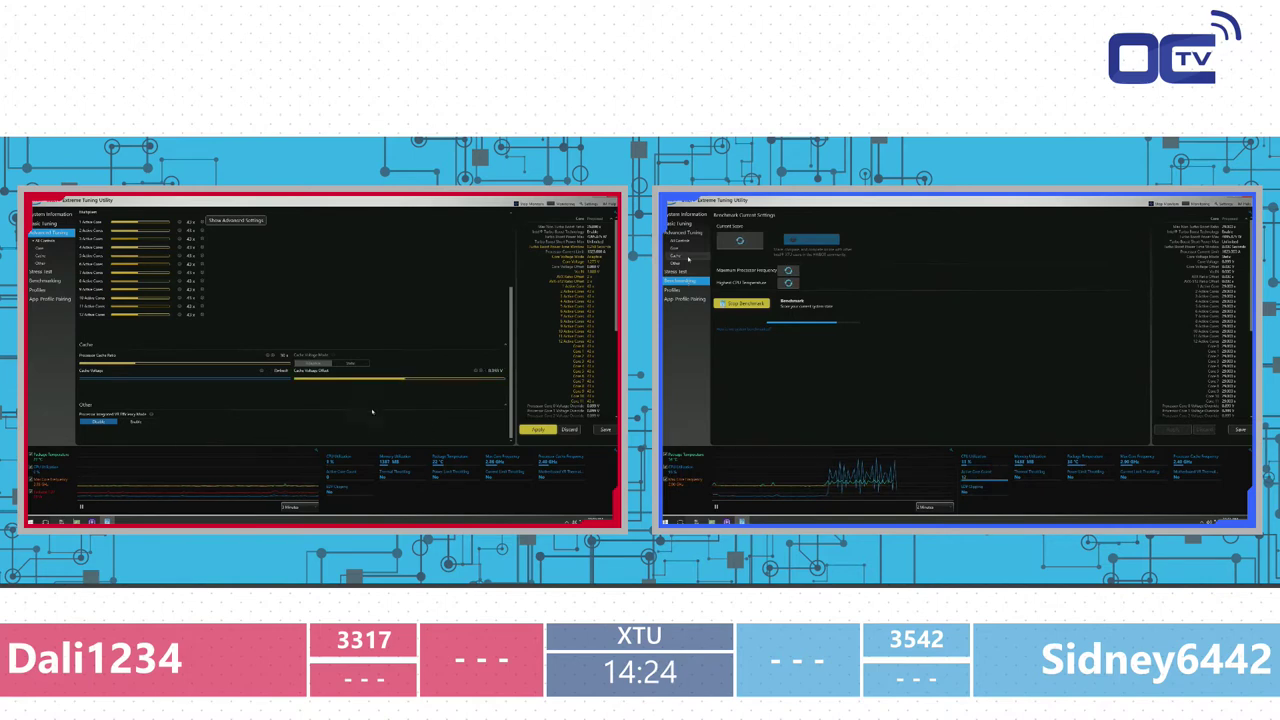
scroll(380, 411, up, 5)
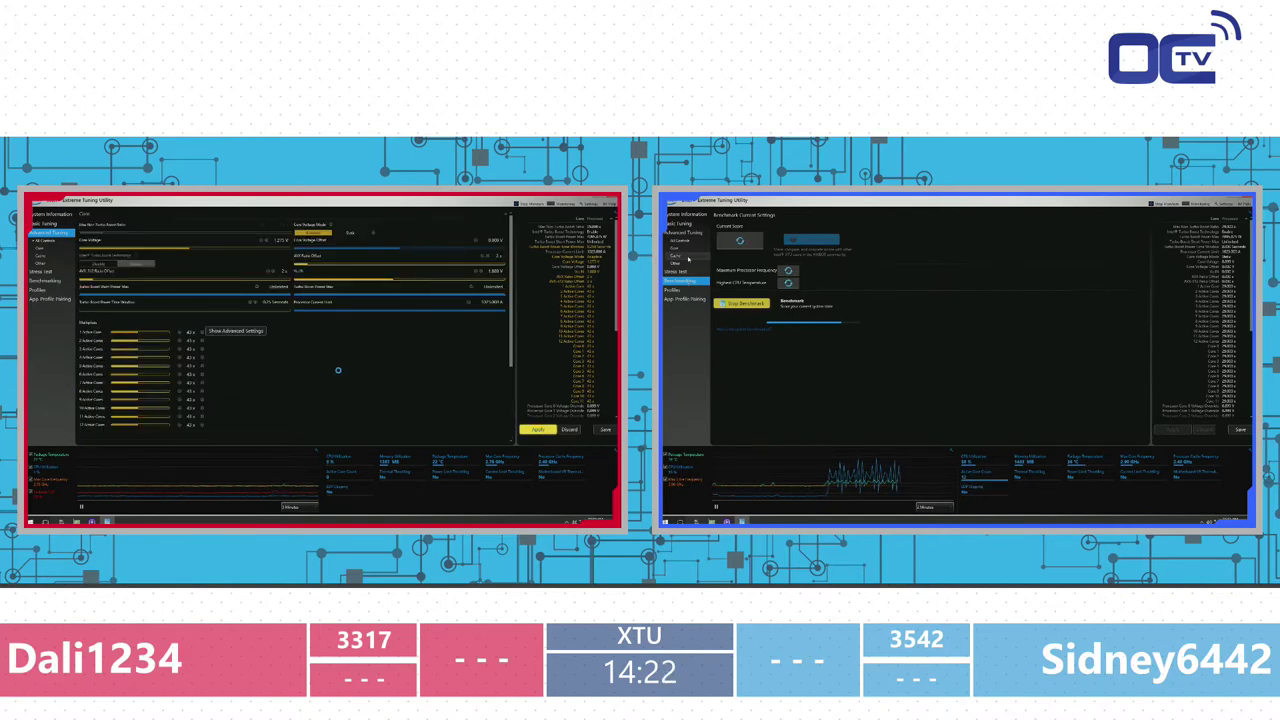
click(45, 280)
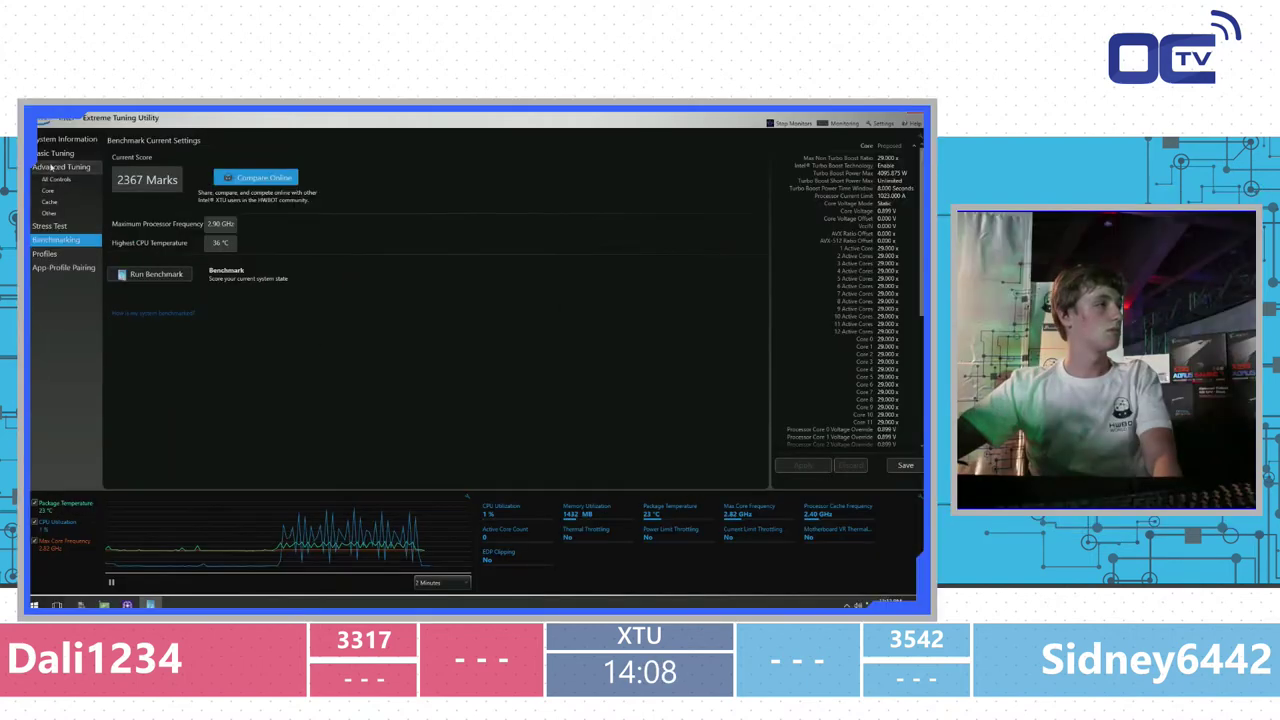
Raise the multipliers for all twelve active-core counts to 44 x in the advanced tuning settings.
click(62, 179)
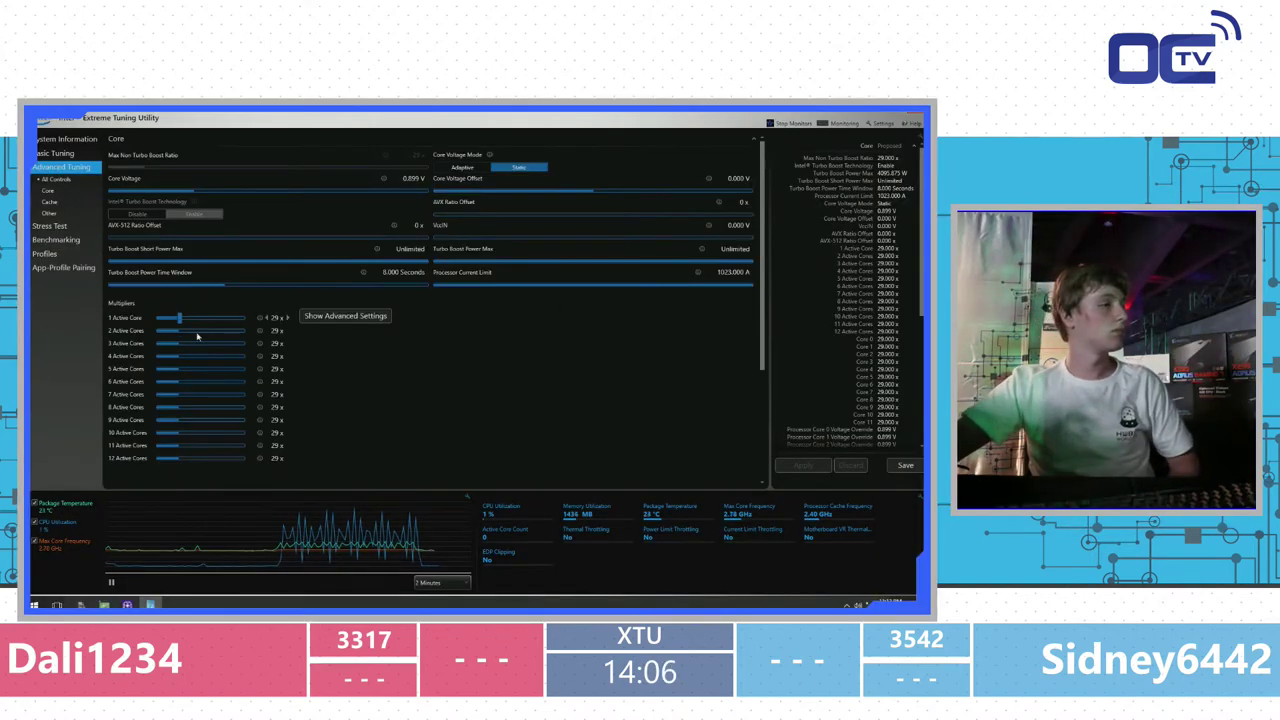
click(287, 458)
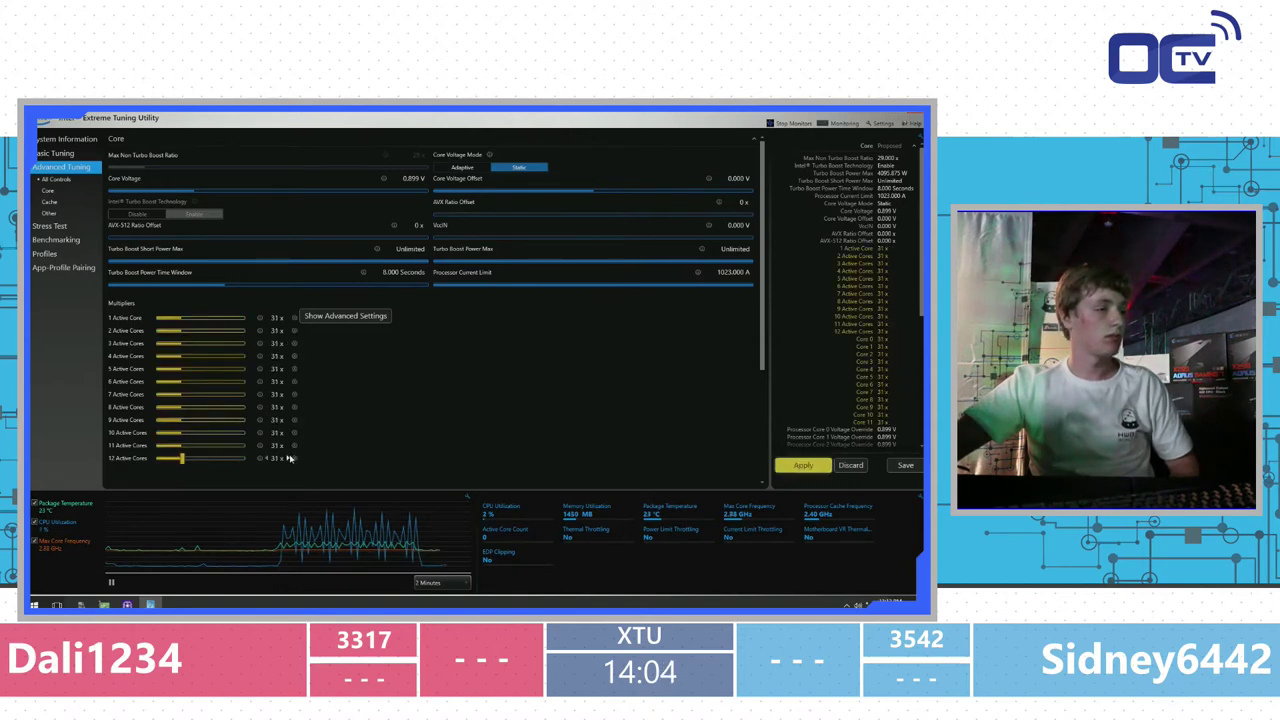
click(287, 458)
click(287, 458)
click(287, 458)
click(287, 458)
click(287, 458)
click(287, 458)
click(287, 458)
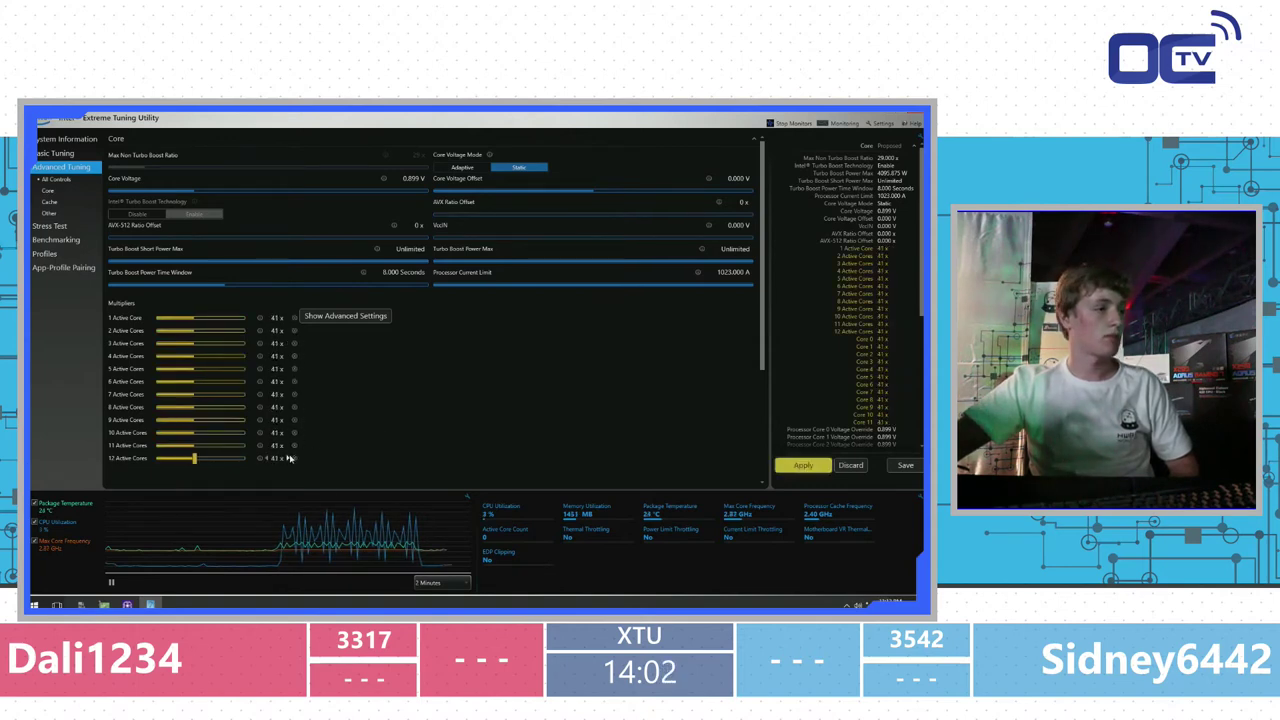
Raise the static core voltage and fine-tune it to 1.050 V.
click(398, 178)
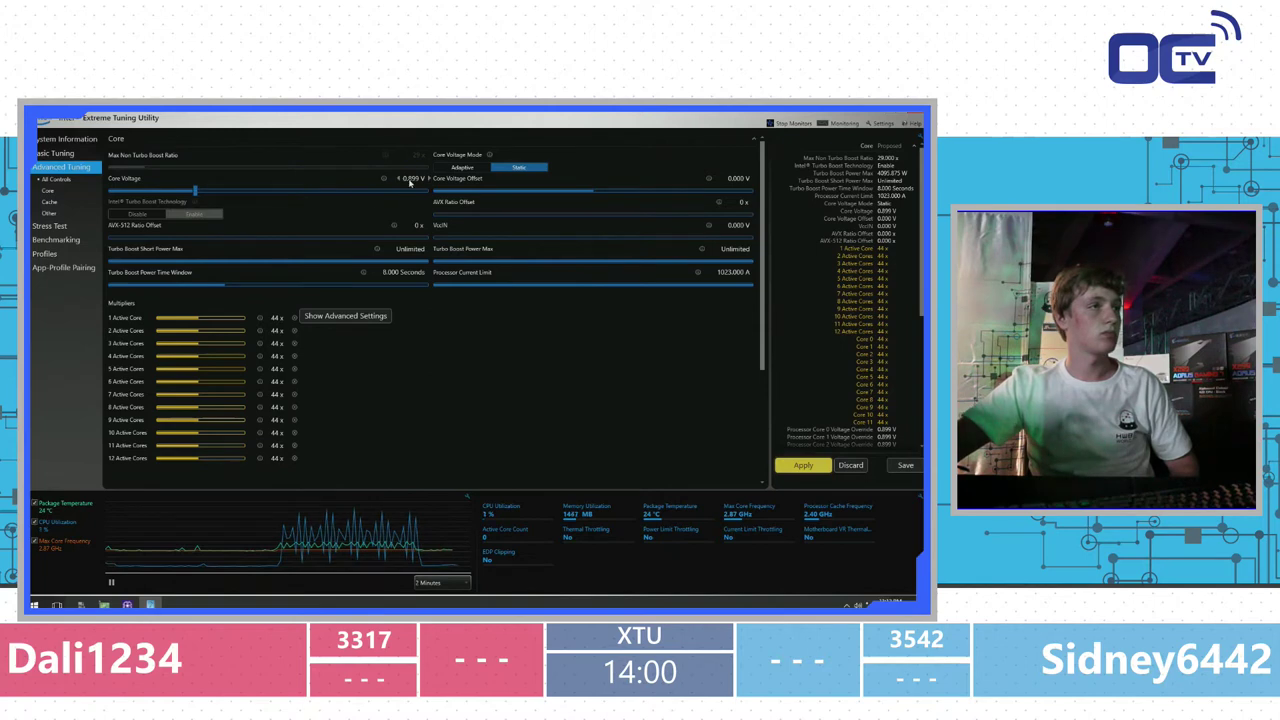
click(429, 178)
click(429, 178)
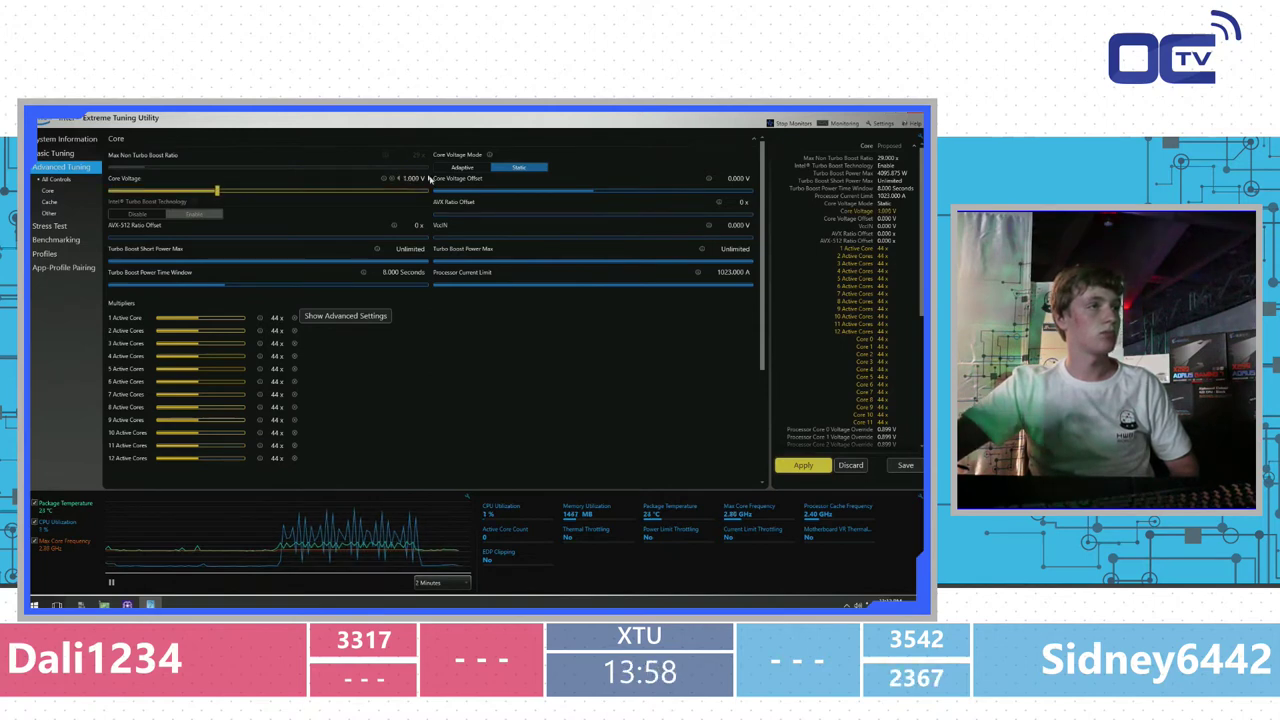
click(429, 178)
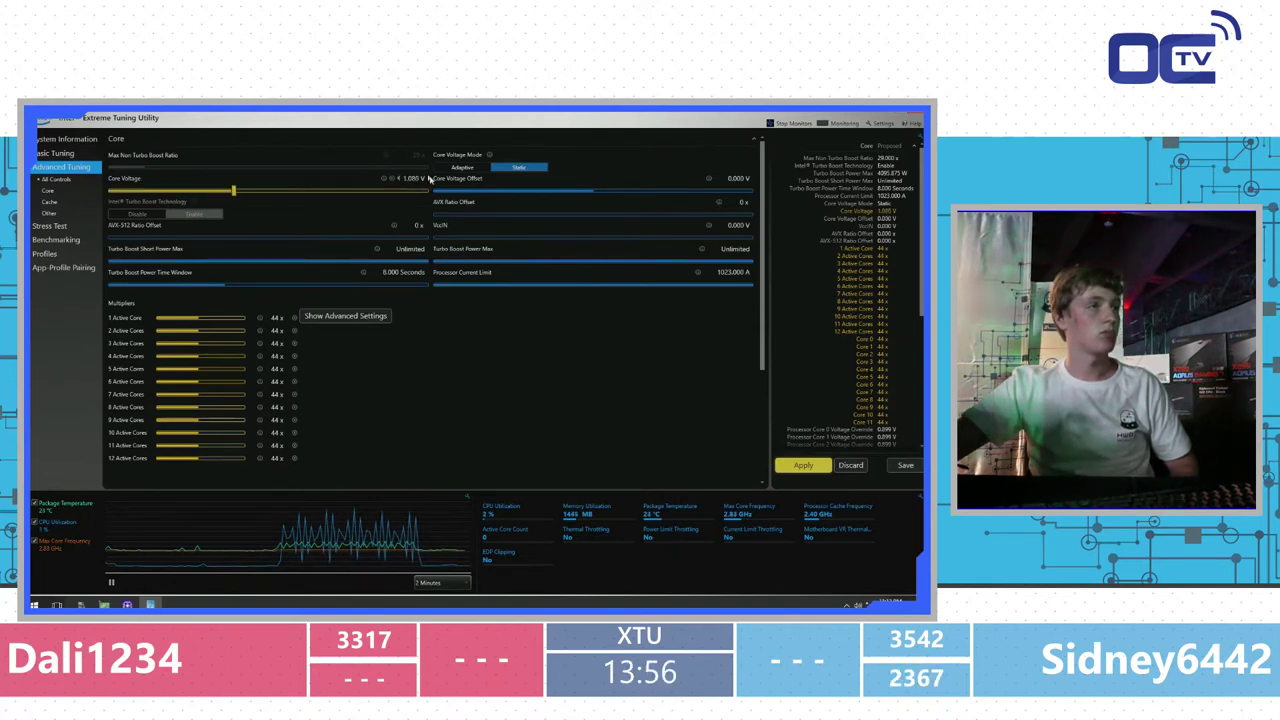
click(398, 178)
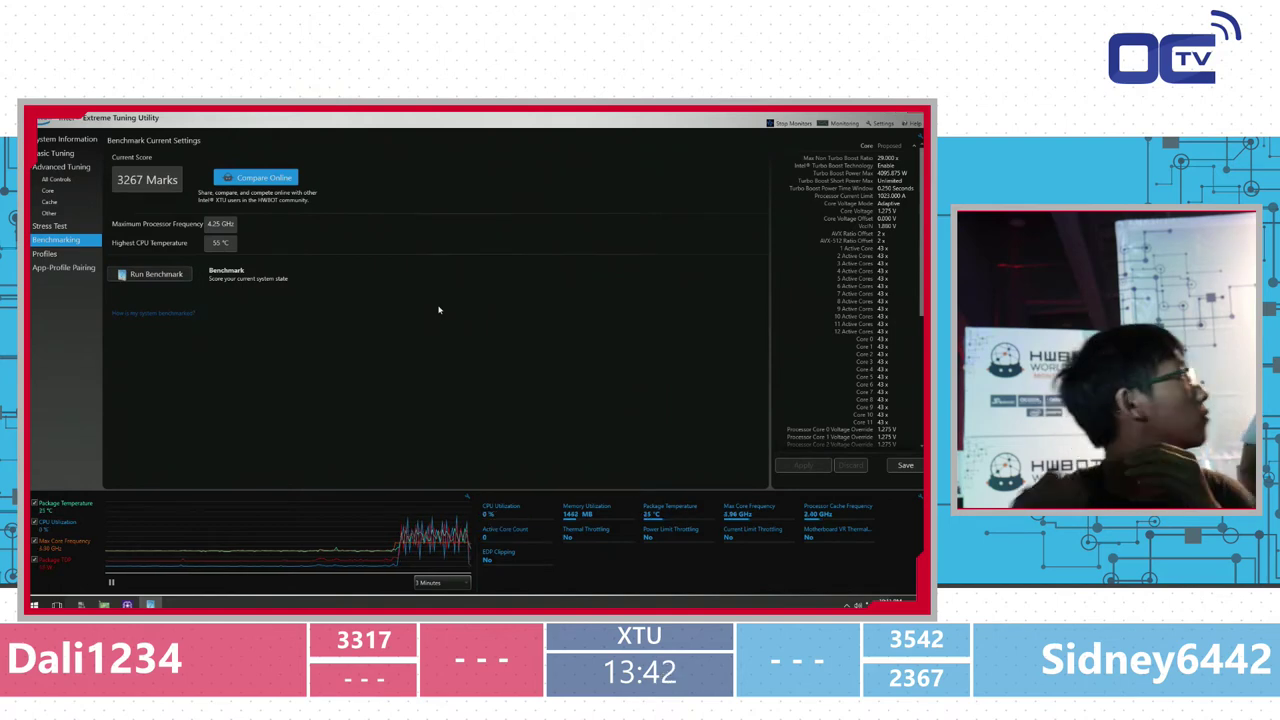
Set the processor core ratio to 44 x in the basic tuning settings and apply it.
click(77, 156)
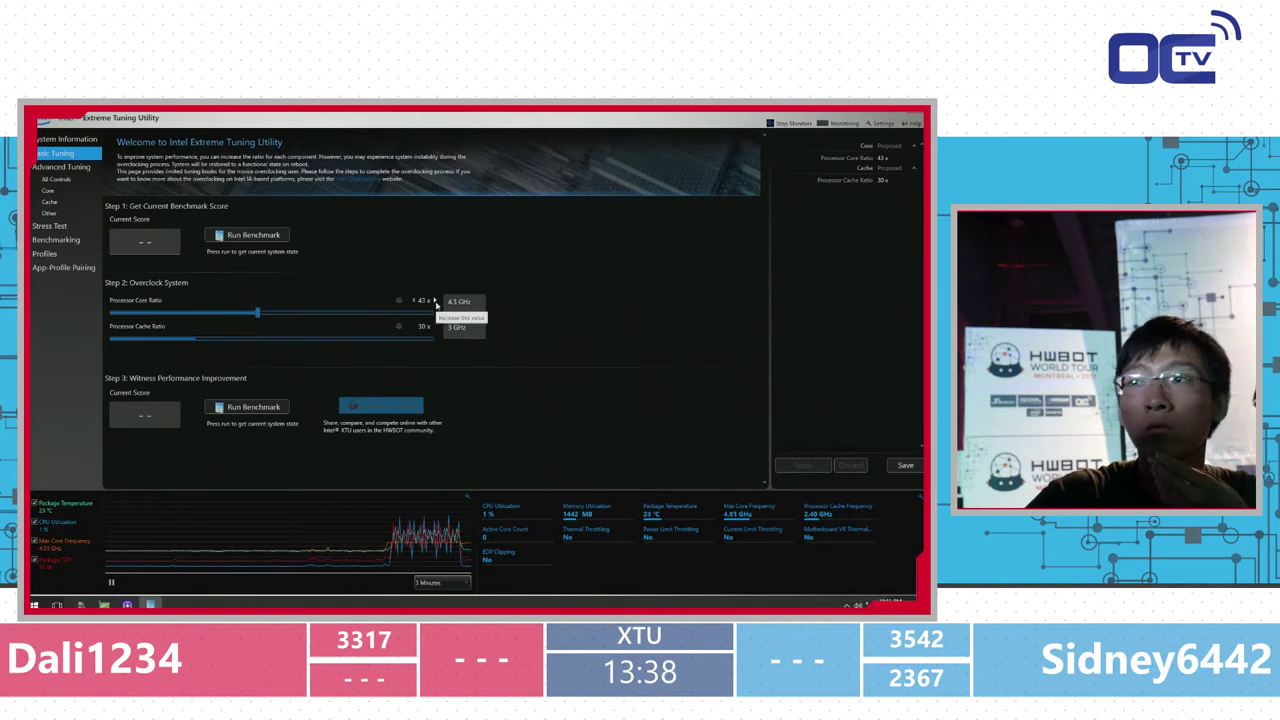
click(434, 300)
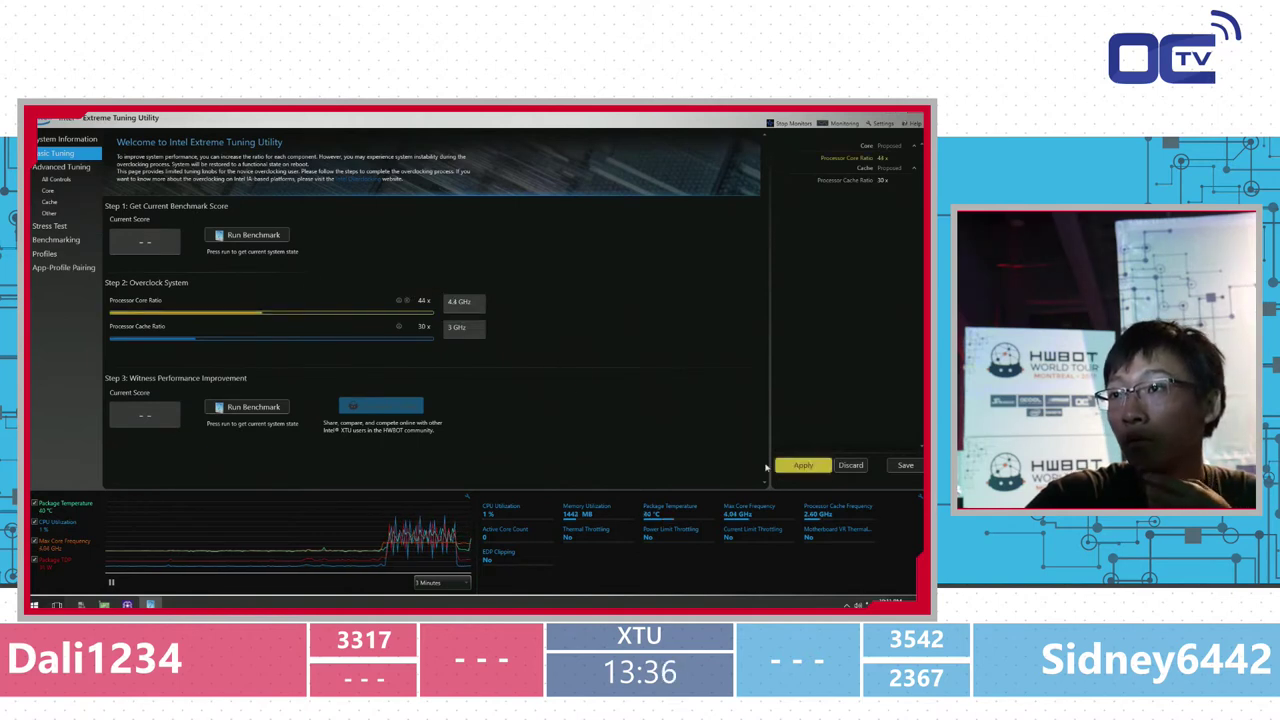
click(793, 463)
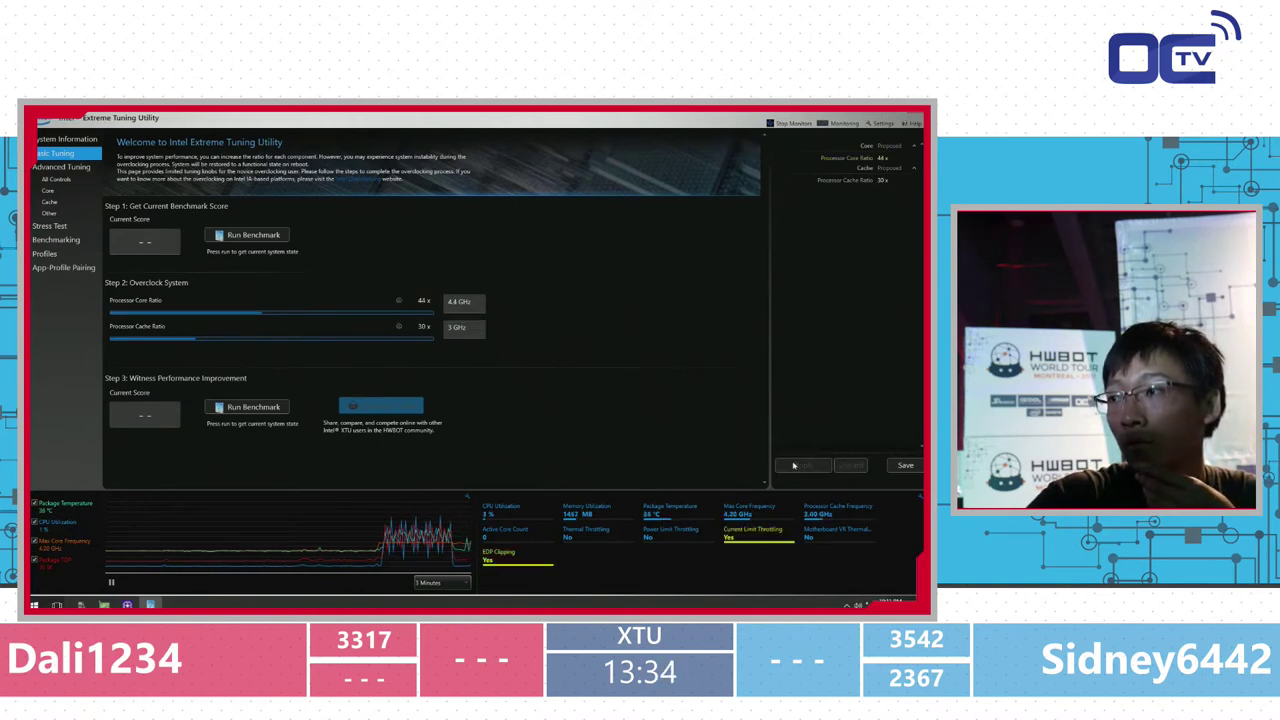
Apply a core voltage of 1.290 V with VccIN at 1.890 V, and run the benchmark with these settings.
click(54, 168)
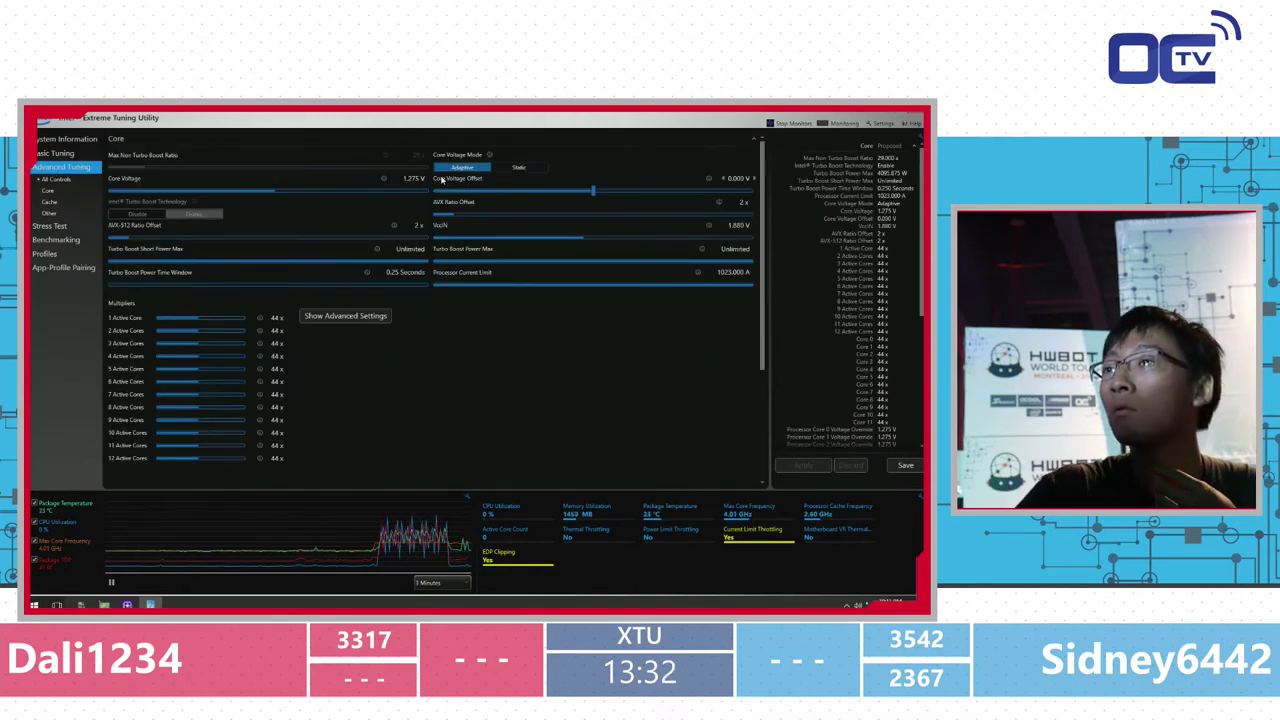
click(430, 177)
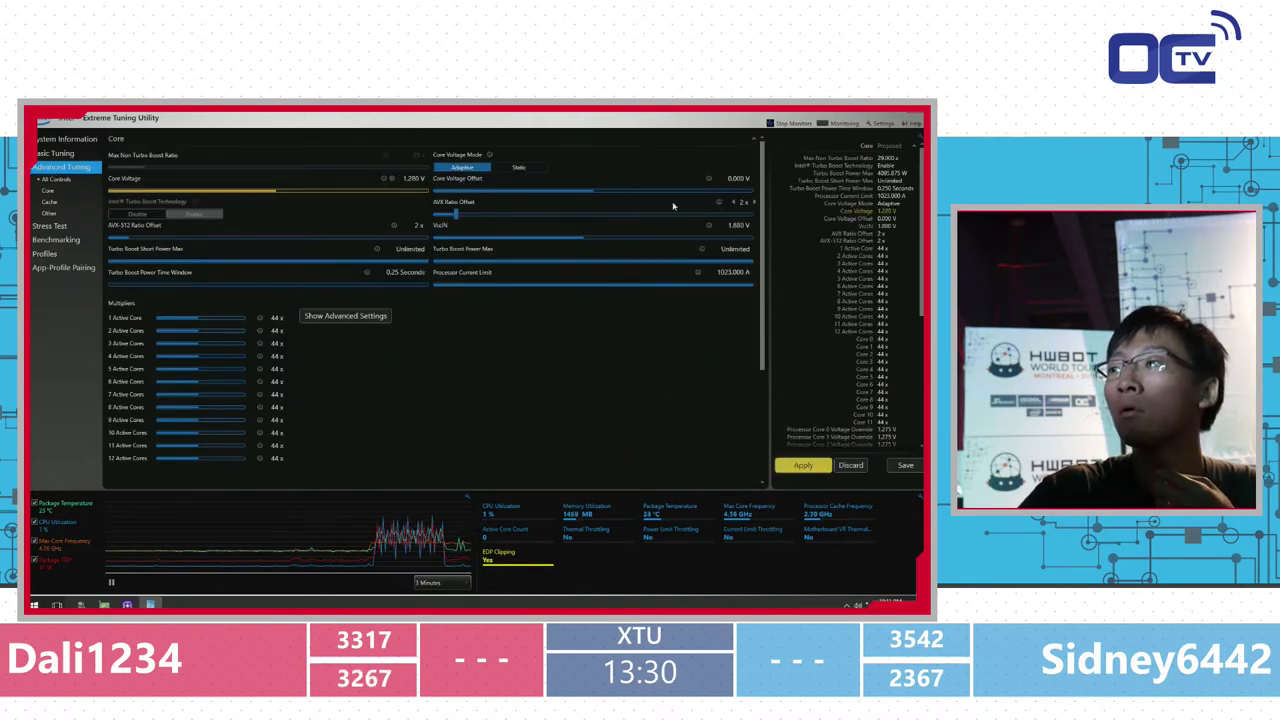
click(753, 225)
click(753, 225)
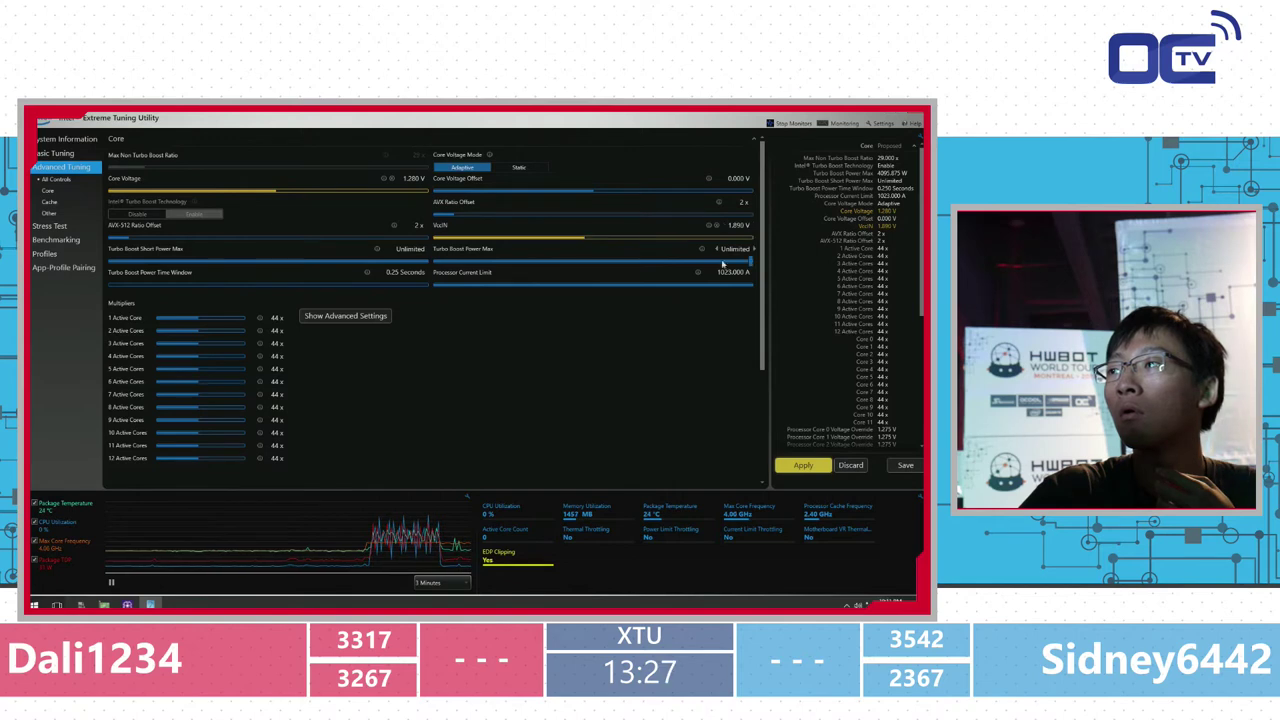
click(428, 178)
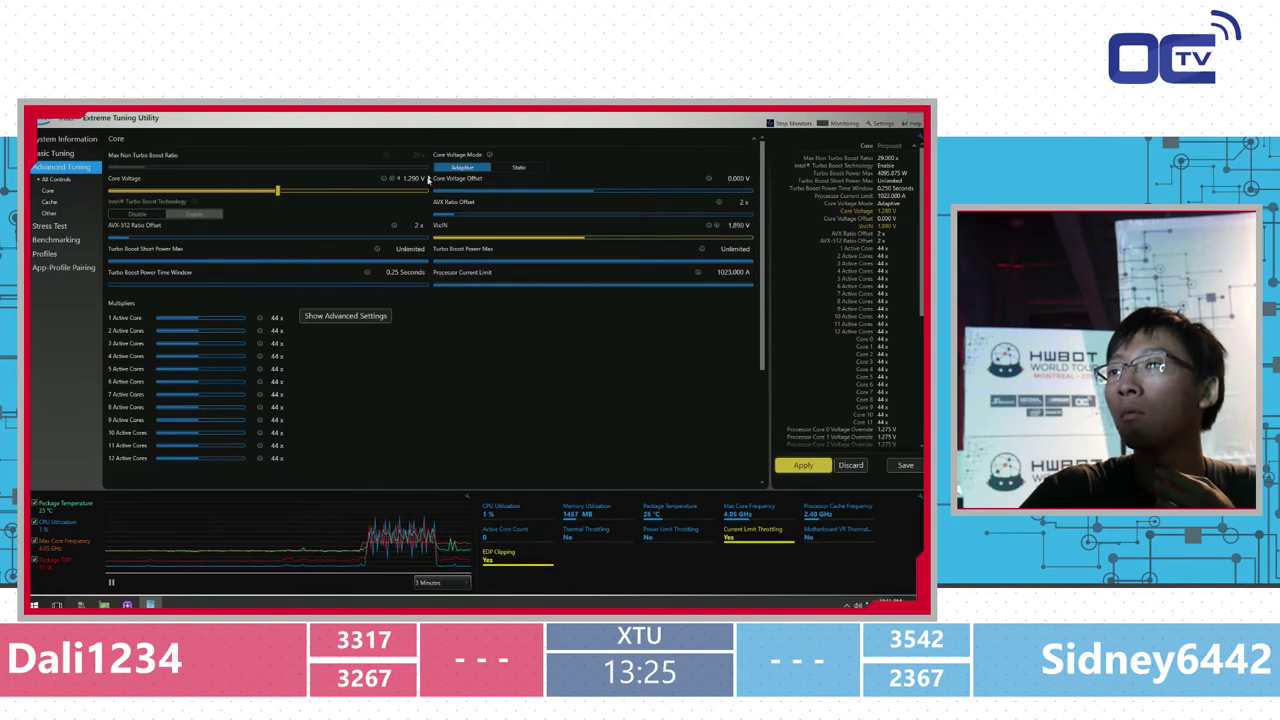
click(804, 465)
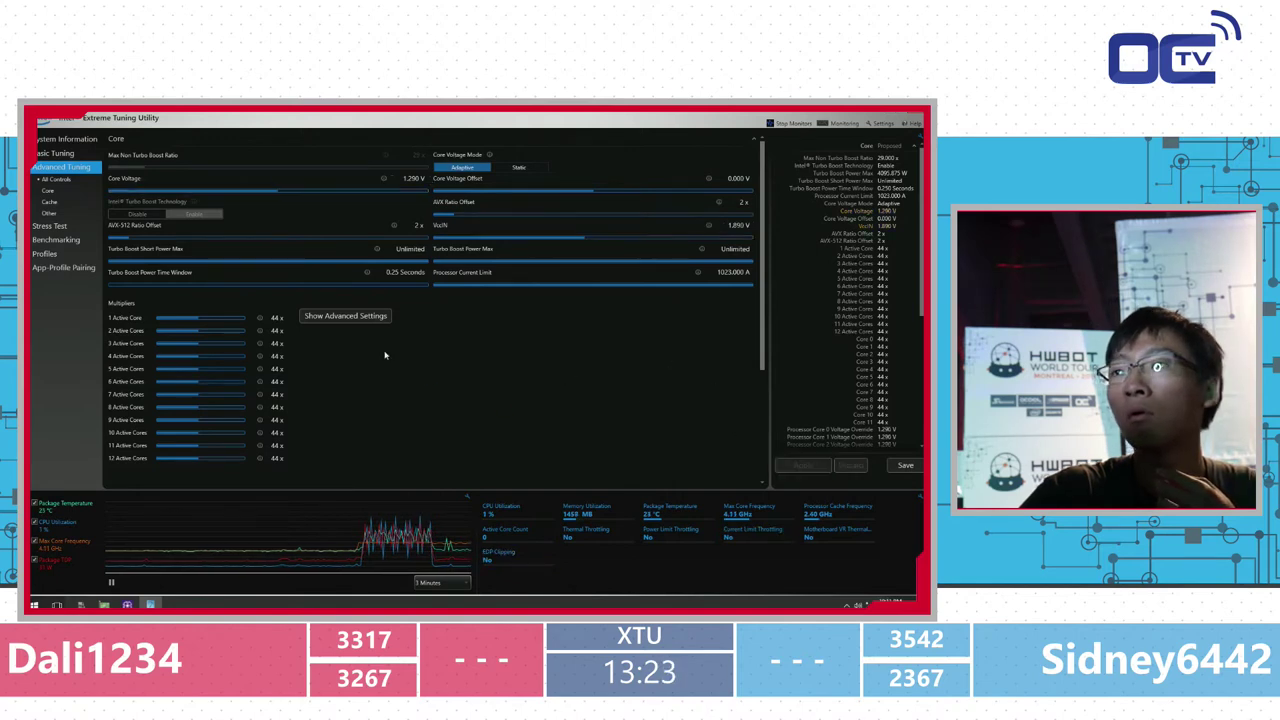
click(60, 241)
click(178, 279)
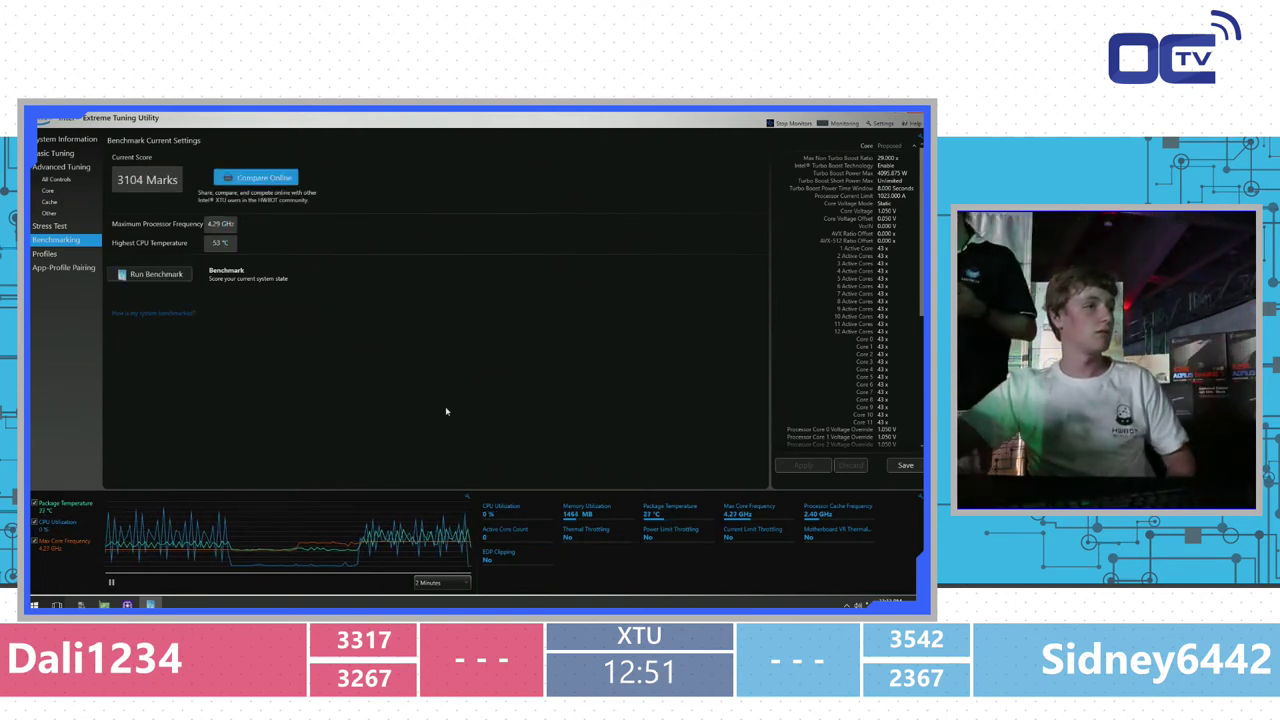
Save the current tuning settings over the existing player-named profile and confirm the overwrite.
click(890, 467)
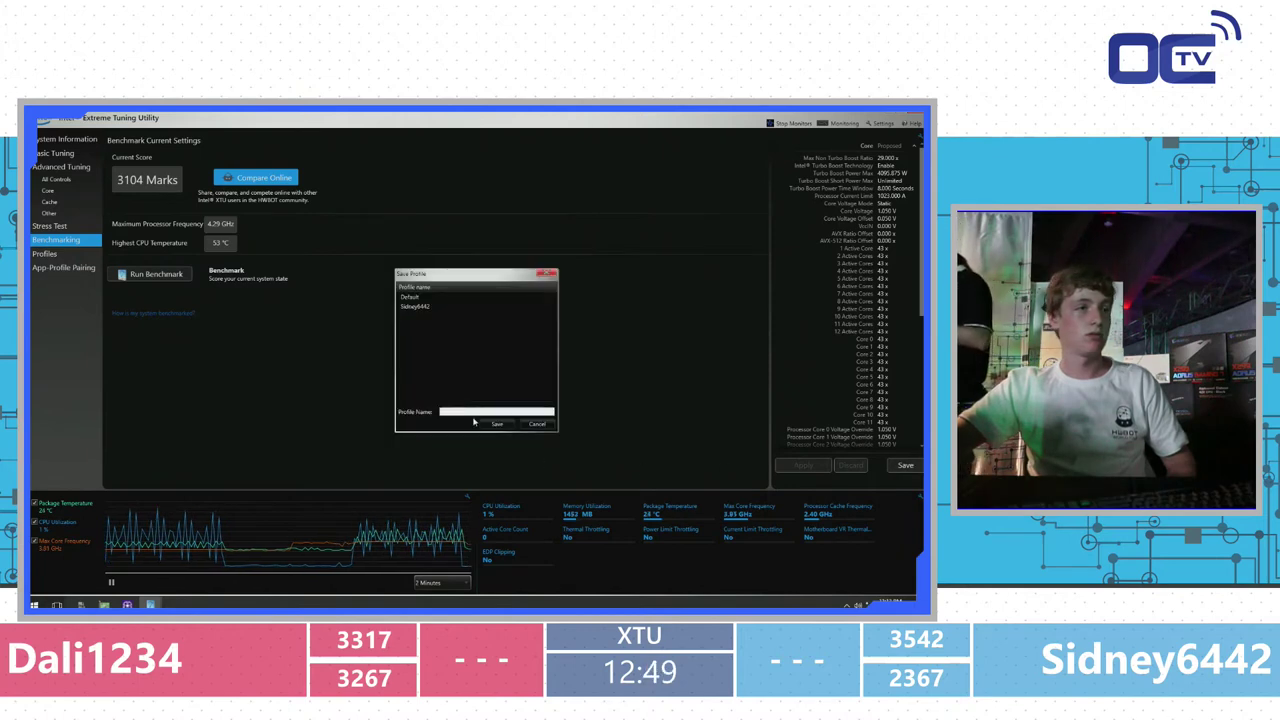
click(420, 307)
click(498, 423)
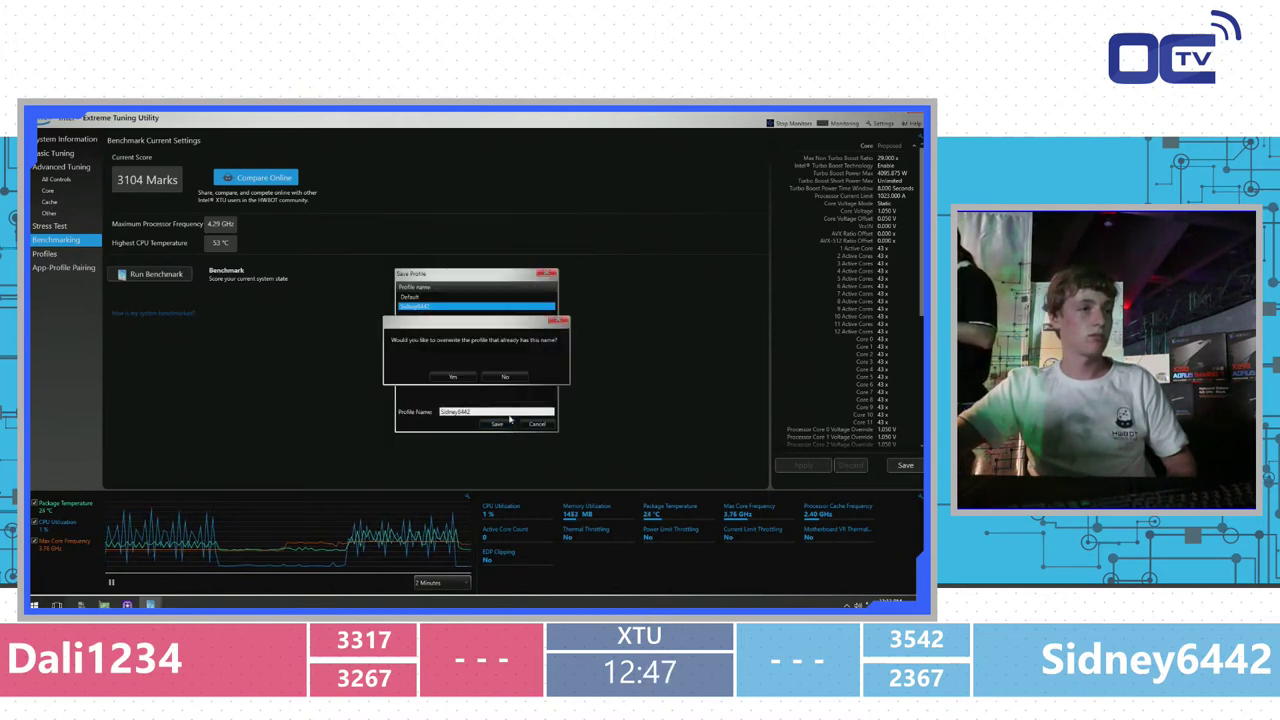
click(455, 377)
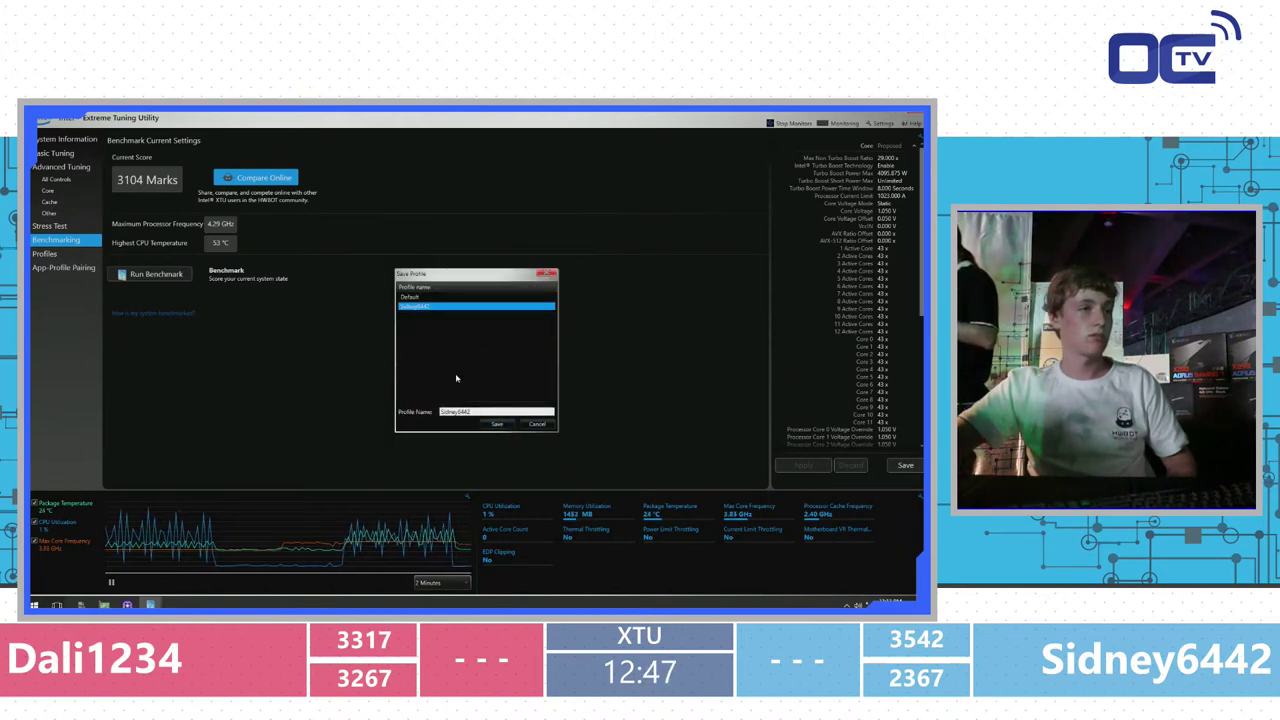
Raise the static core voltage in small increments beyond 1.055 V in the advanced tuning settings.
click(50, 167)
click(430, 178)
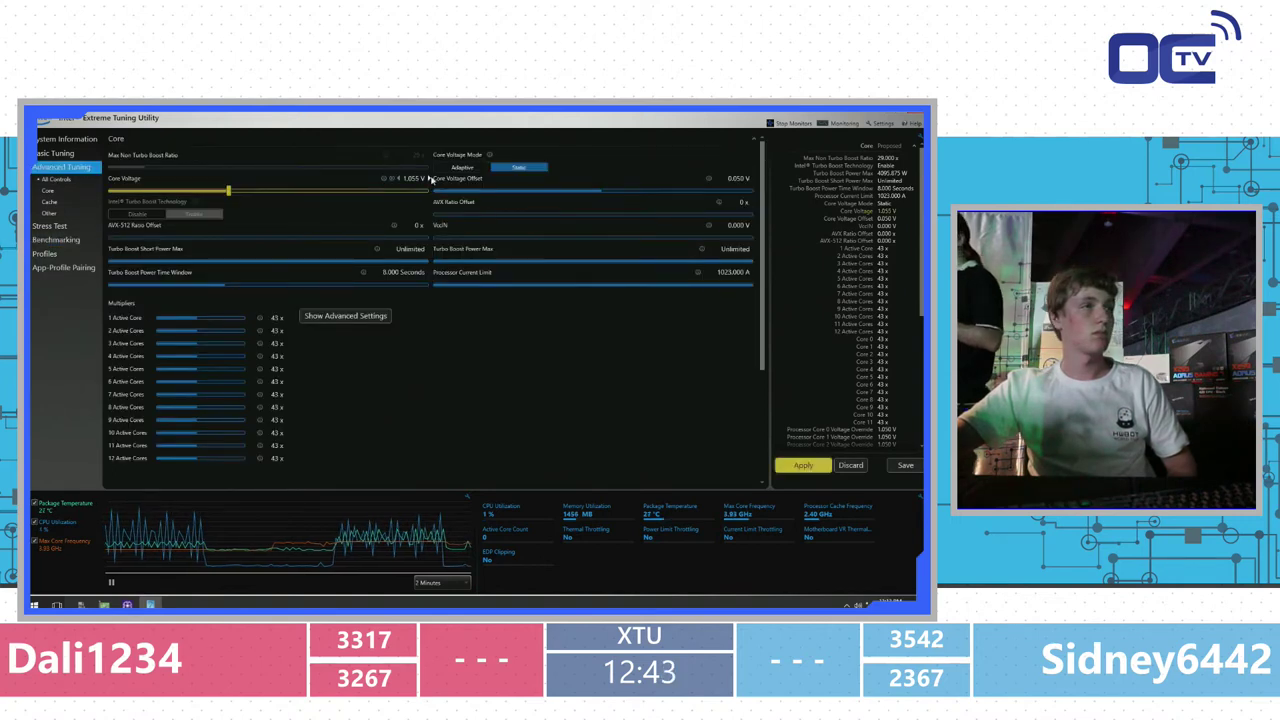
click(430, 178)
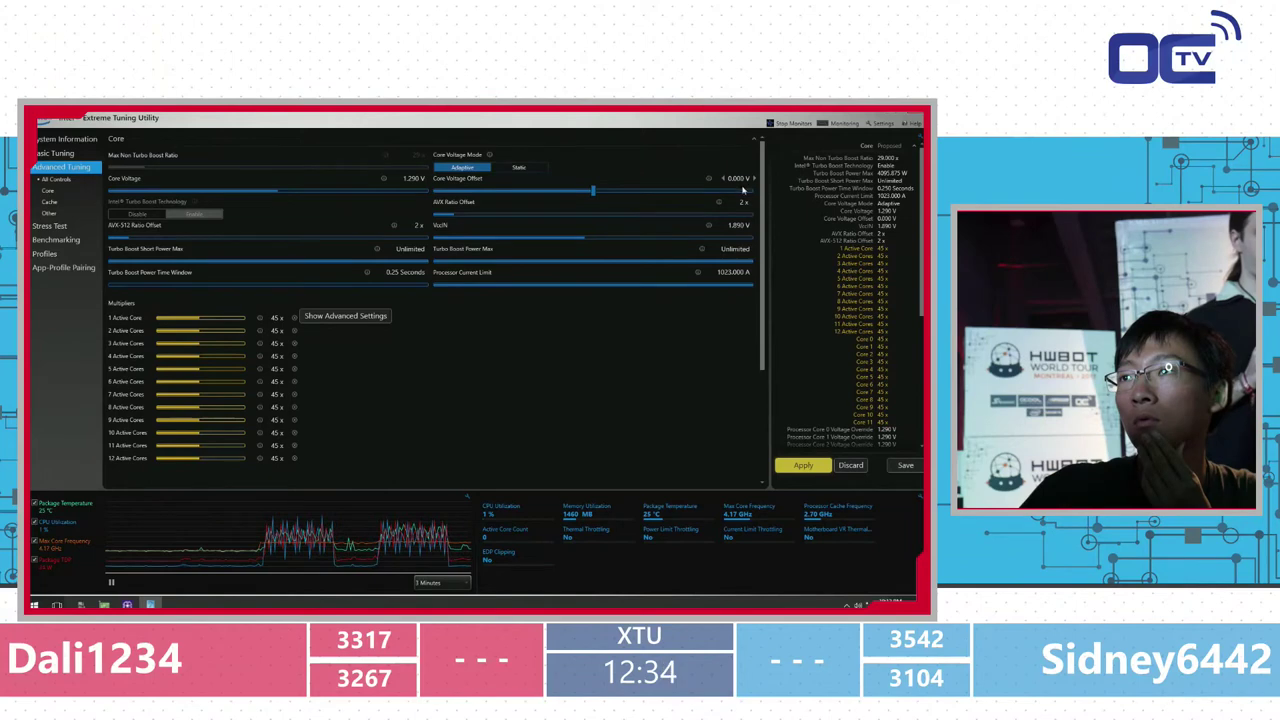
Set the core voltage offset to 0.055 V while keeping the Adaptive core voltage mode.
click(754, 178)
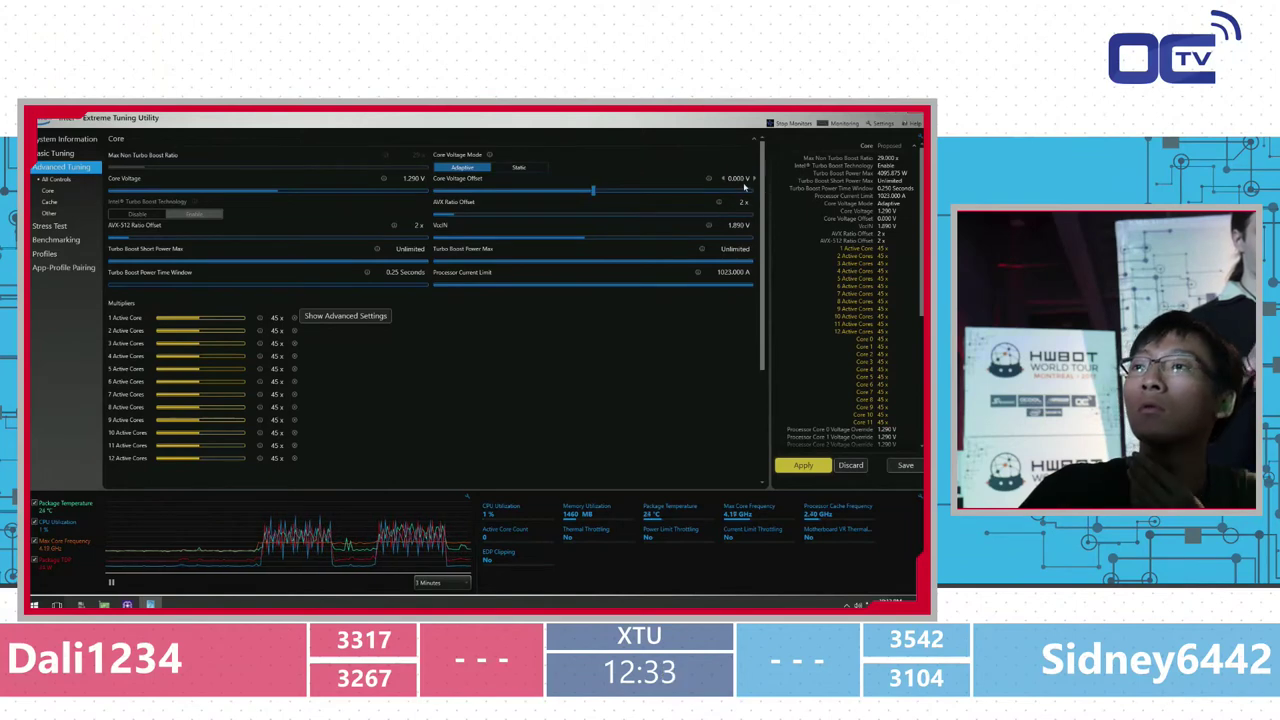
click(754, 178)
click(754, 178)
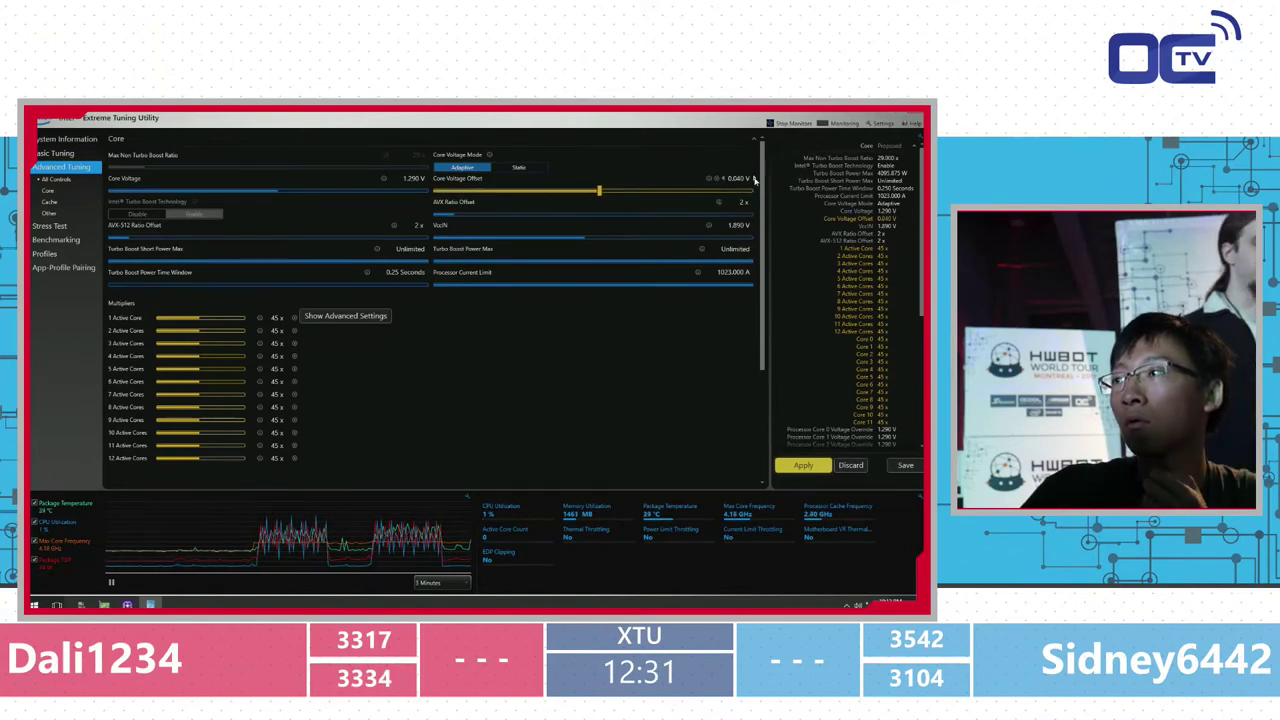
click(754, 178)
click(754, 178)
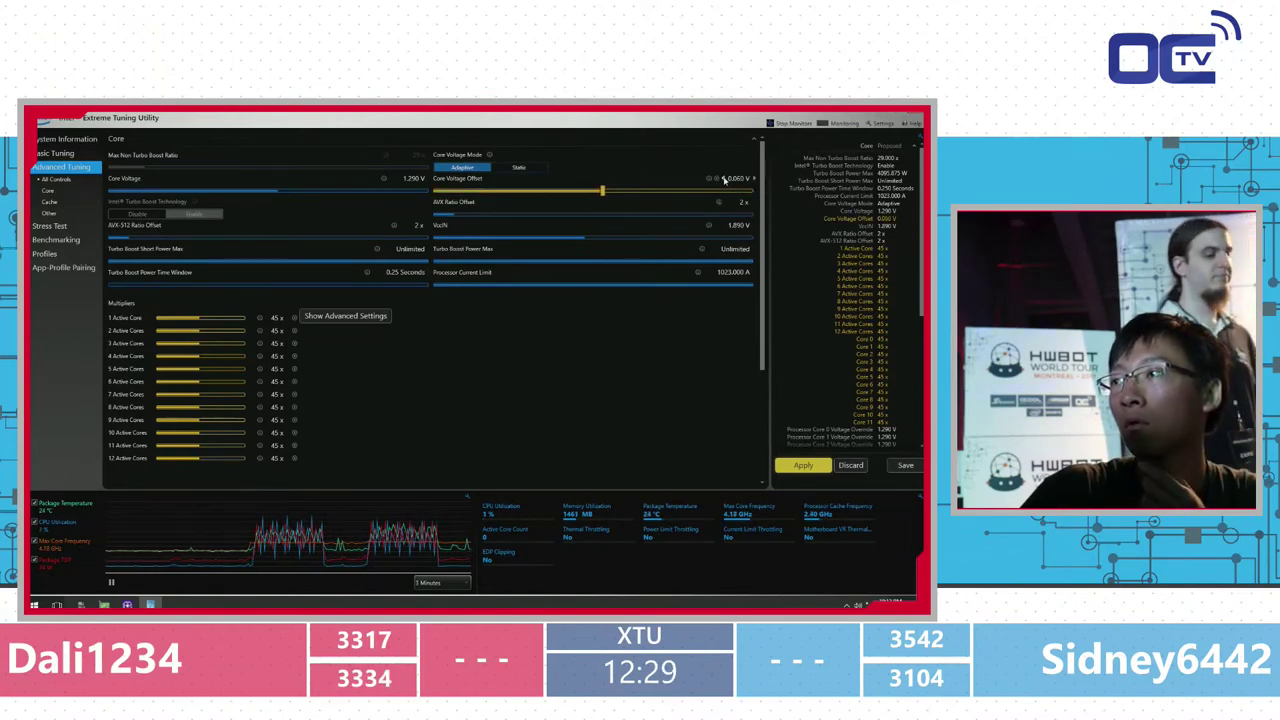
click(733, 178)
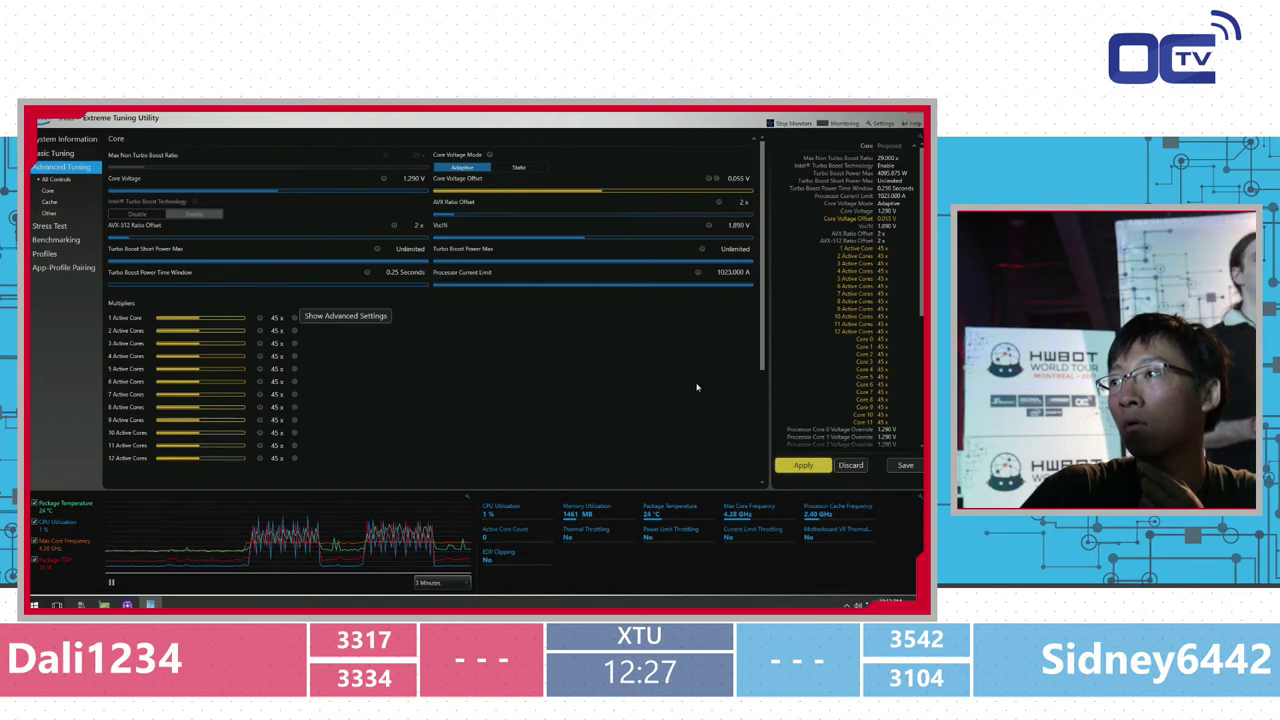
Set both the AVX and AVX-512 ratio offsets to 3x, apply the pending changes, and run the benchmark.
key(Return)
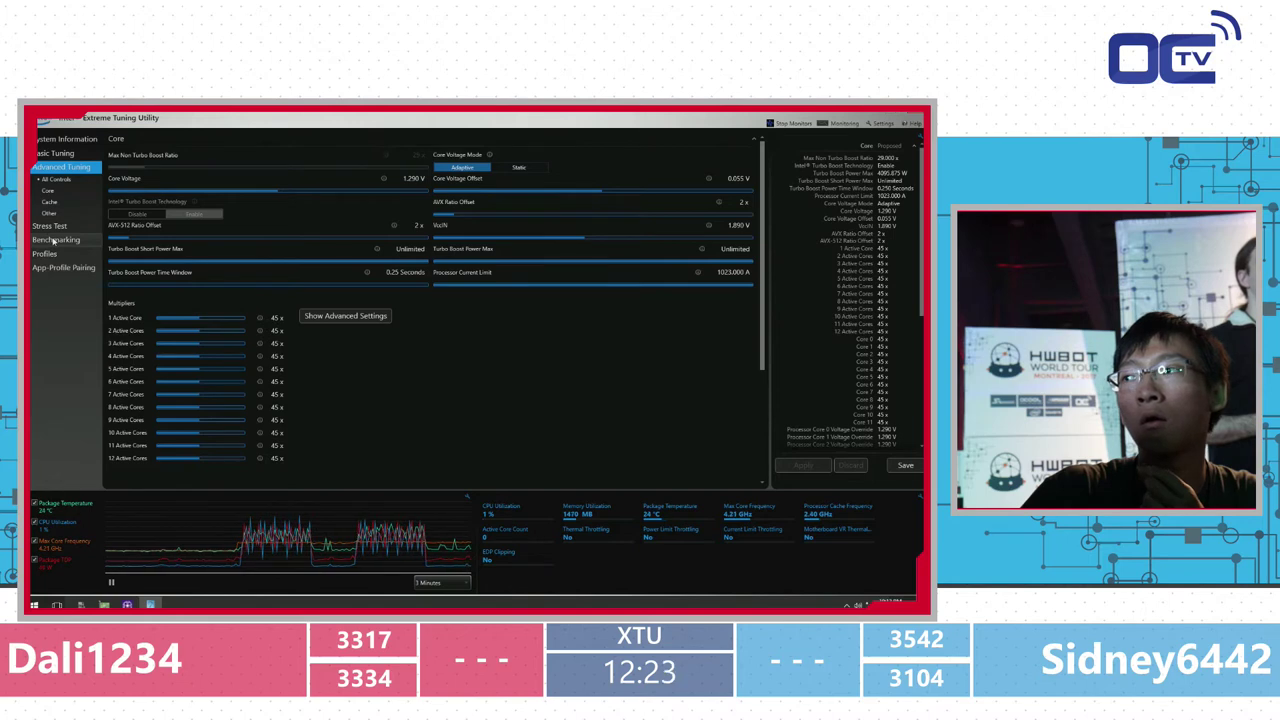
click(752, 203)
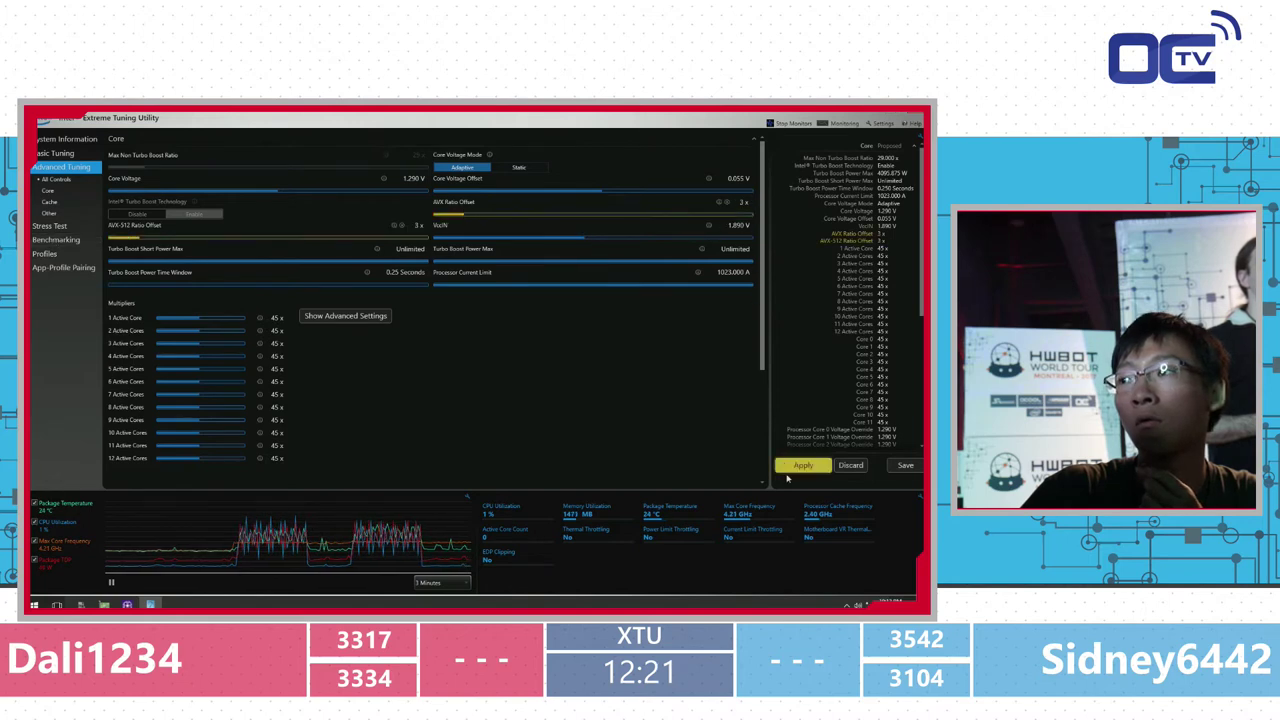
click(56, 240)
click(150, 274)
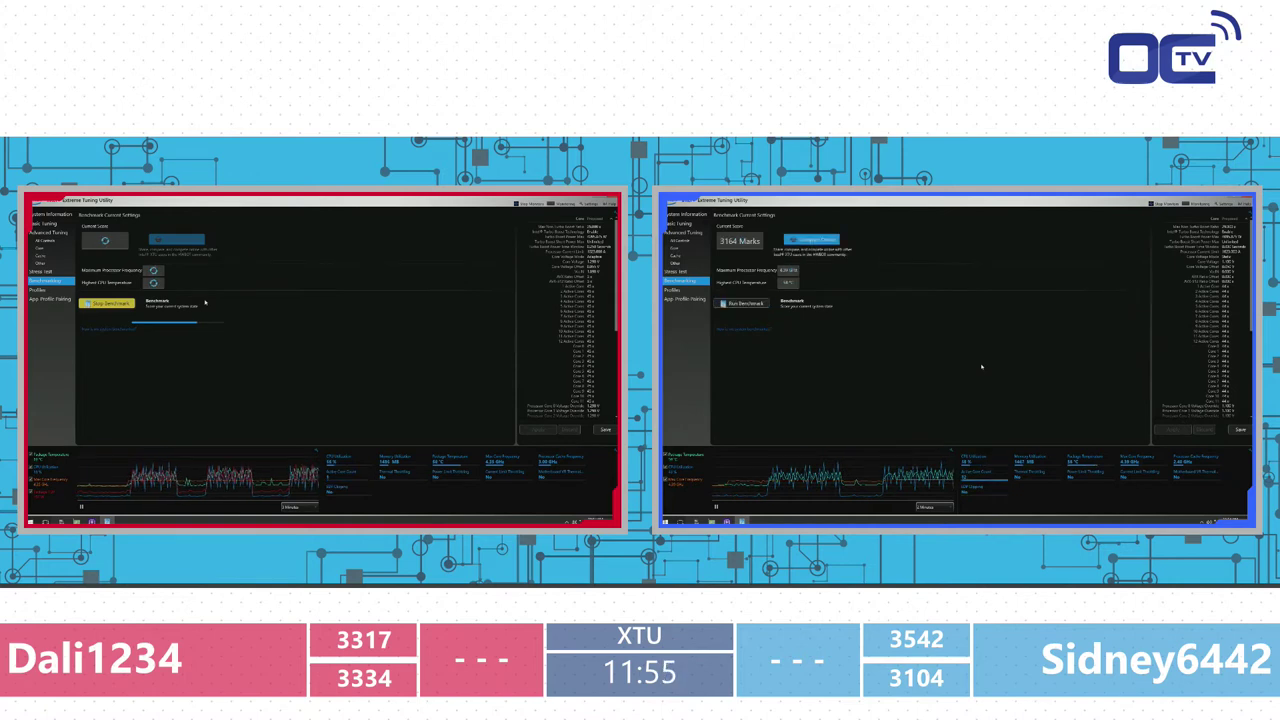
Save the 44x tuning settings over the existing player-named profile and return to the advanced tuning settings.
click(1240, 430)
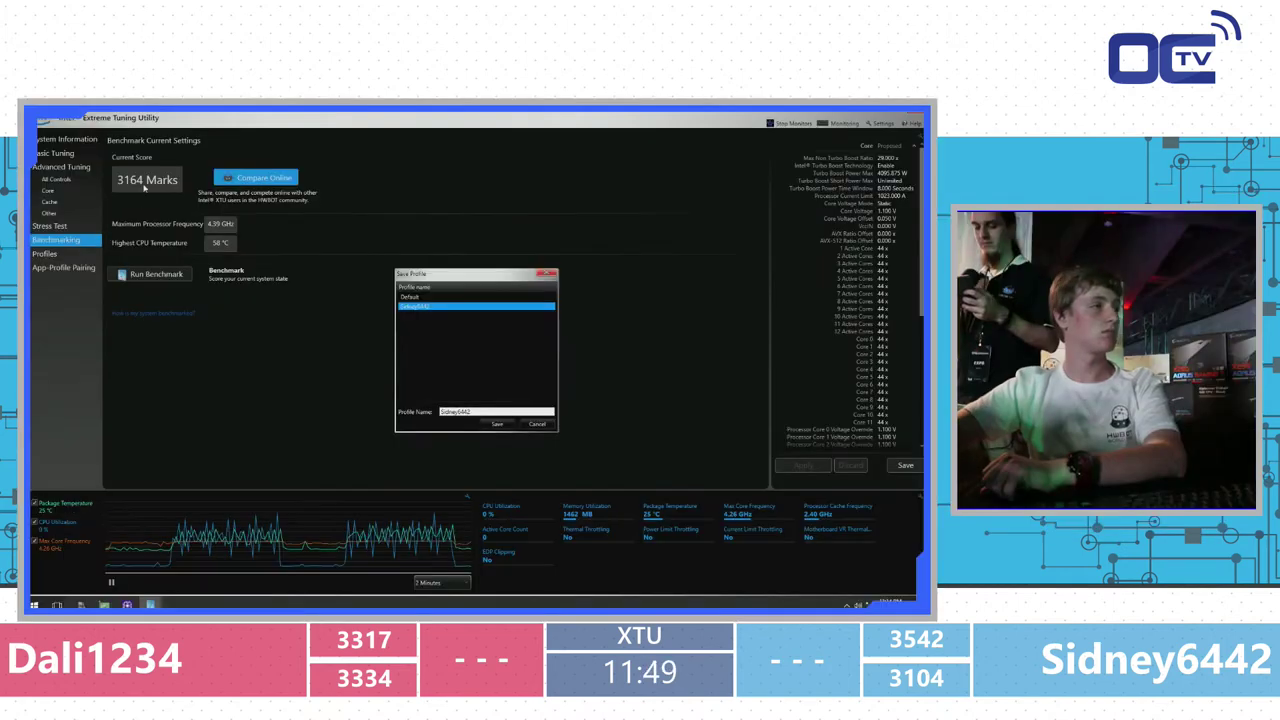
click(970, 402)
click(688, 232)
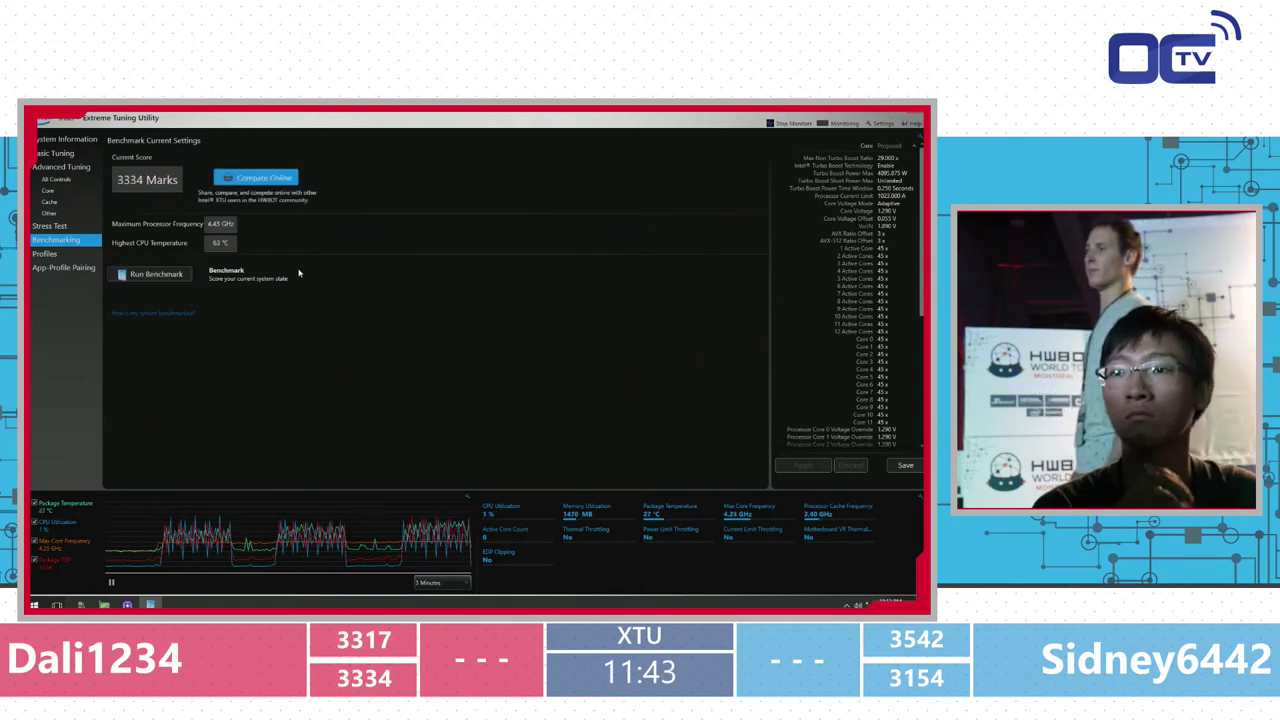
Set the core voltage to 1.280 V and VccIN to 1.880 V, and apply both changes.
click(47, 190)
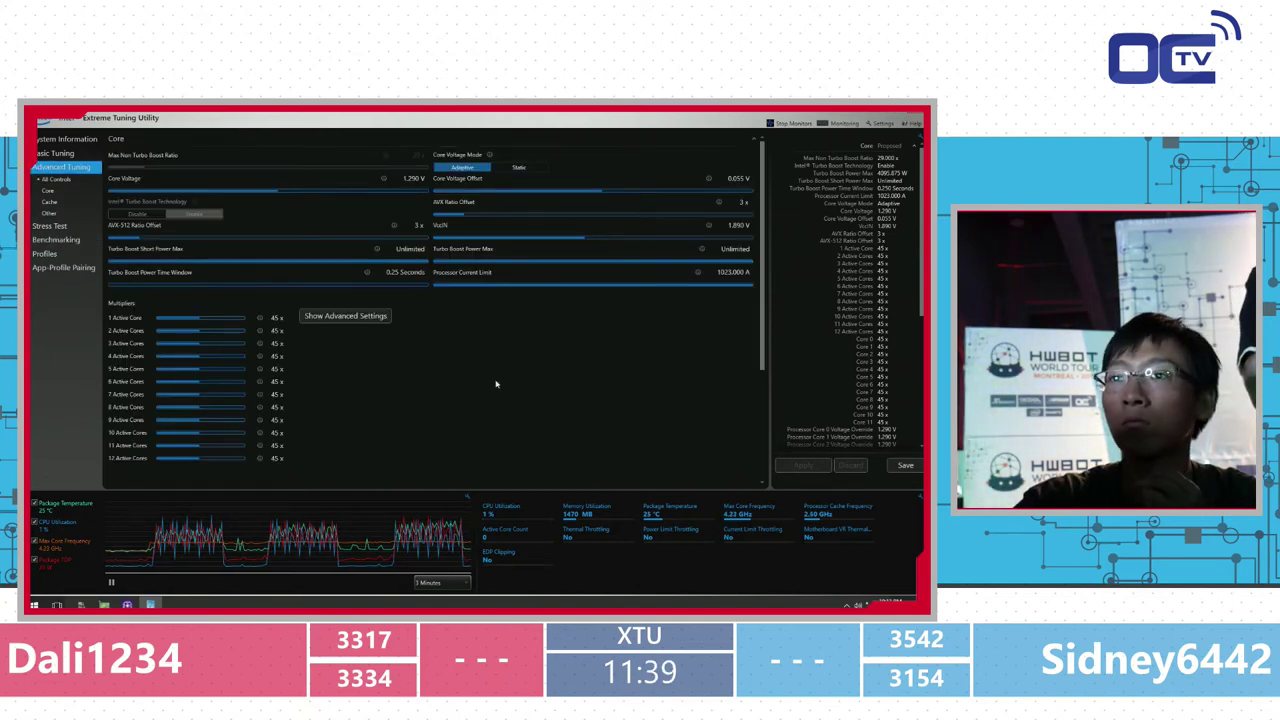
click(399, 178)
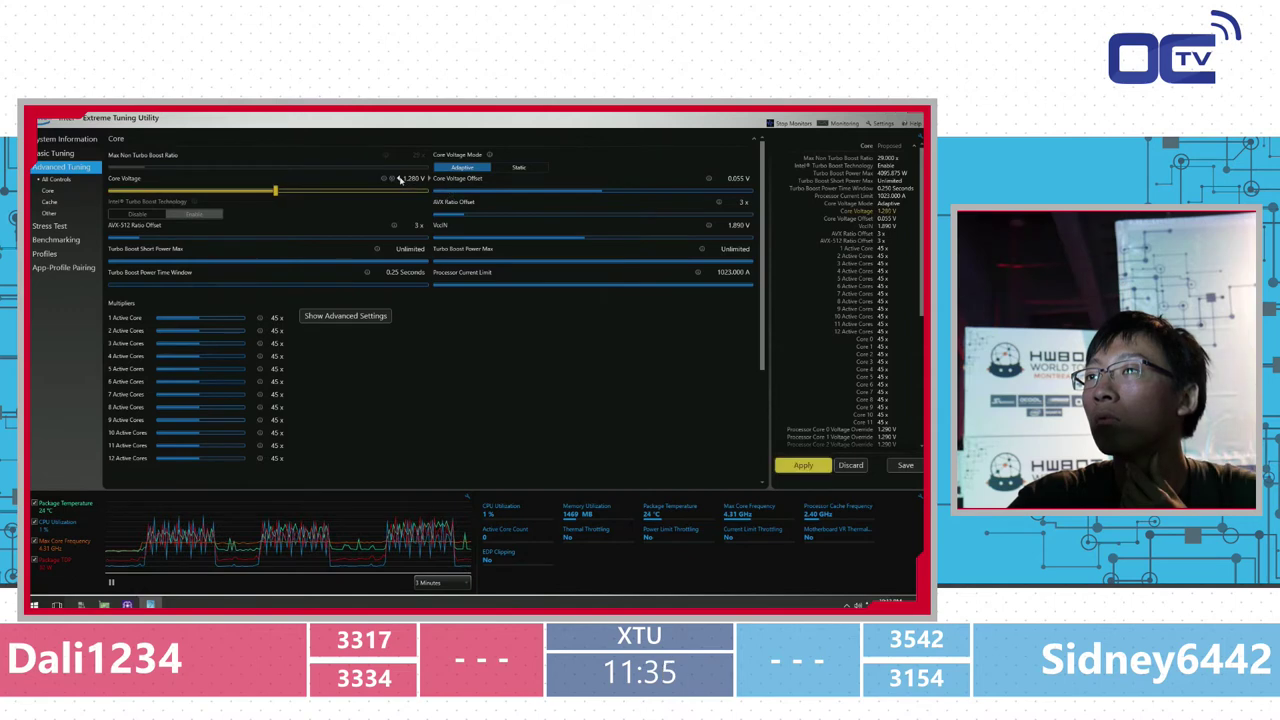
click(720, 225)
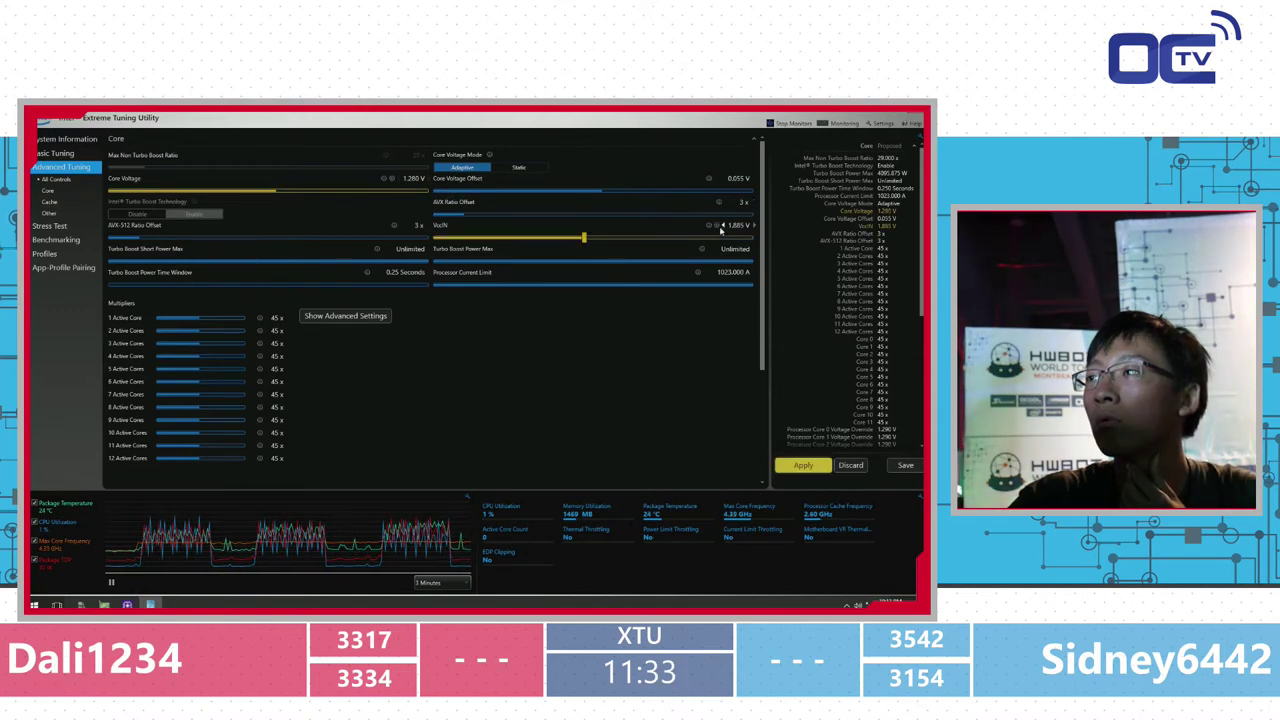
click(803, 465)
click(66, 238)
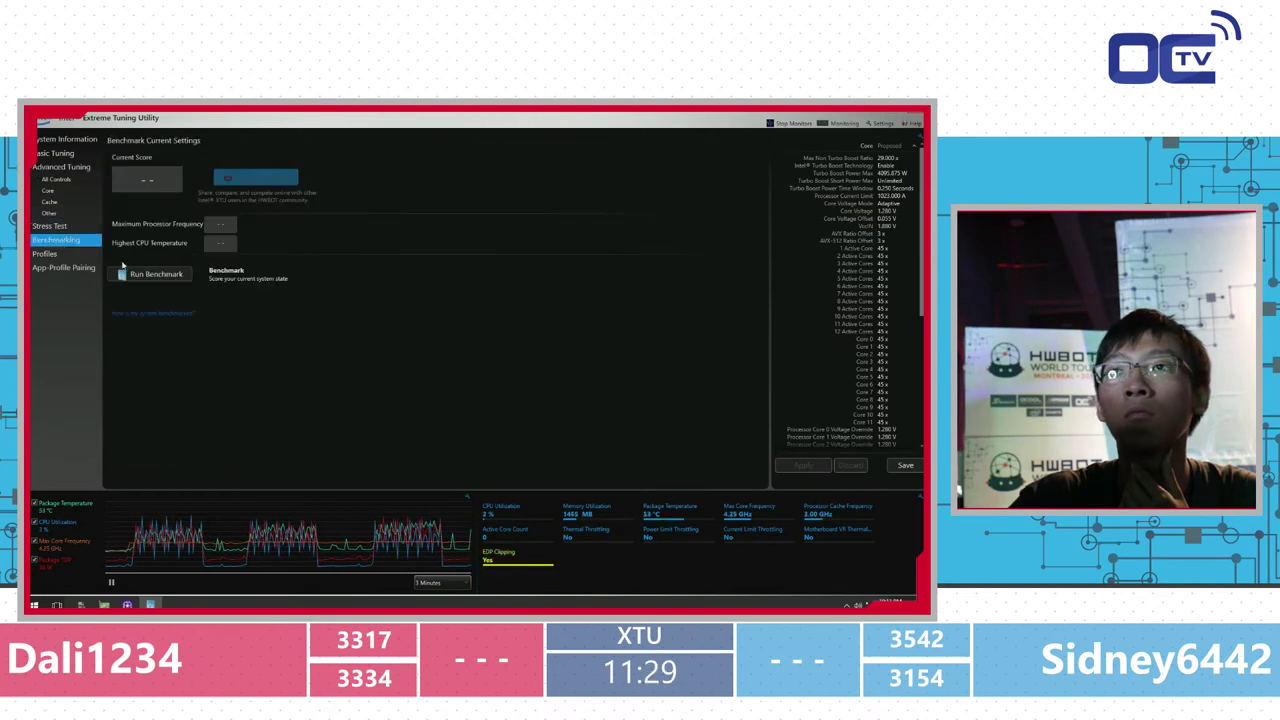
Check the core multipliers and cache settings, and run the benchmark with the applied voltages.
click(44, 166)
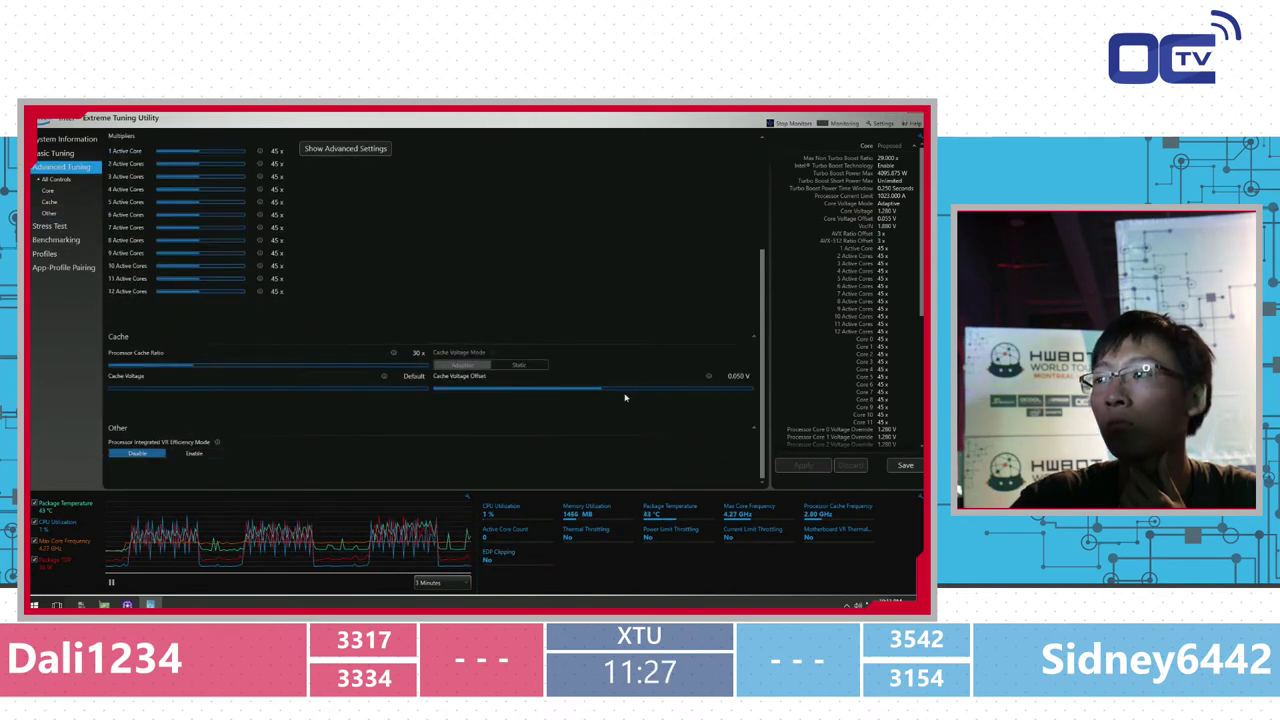
scroll(300, 249, up, 3)
scroll(234, 286, down, 3)
scroll(226, 321, up, 3)
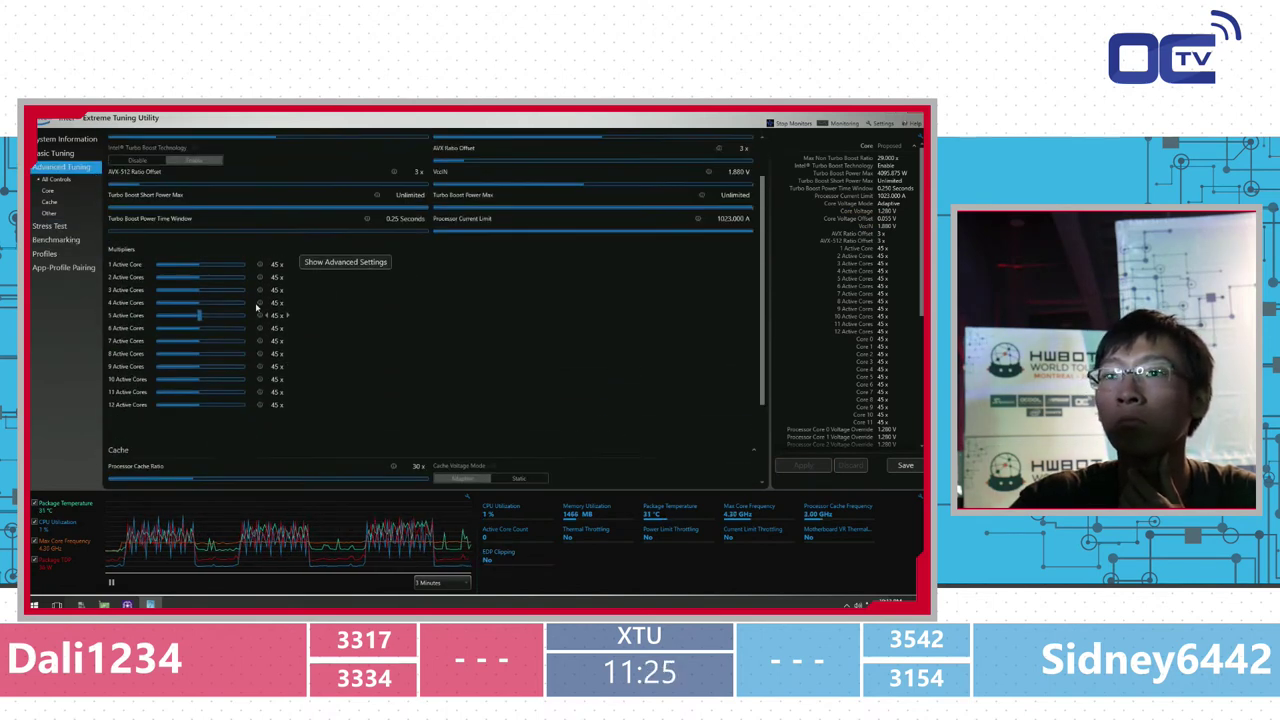
click(53, 241)
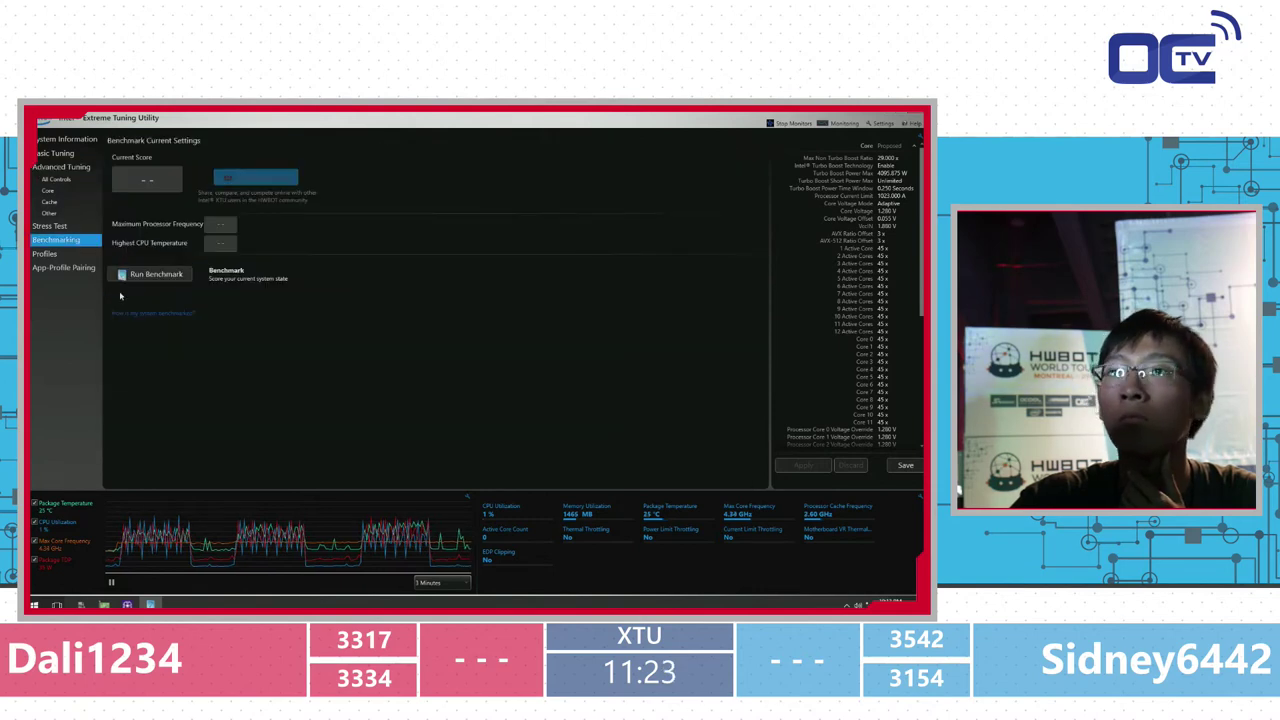
click(150, 274)
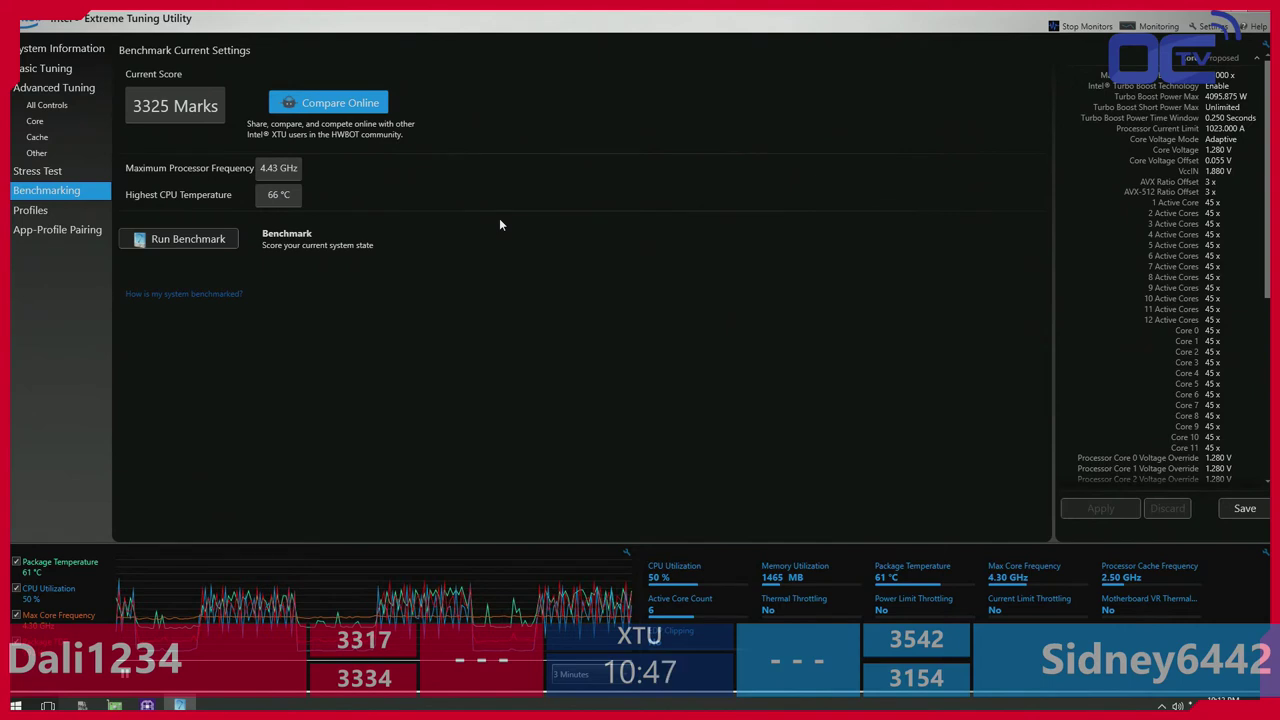
Set the AVX and AVX-512 ratio offsets to 2x, apply them, and run the benchmark.
click(85, 88)
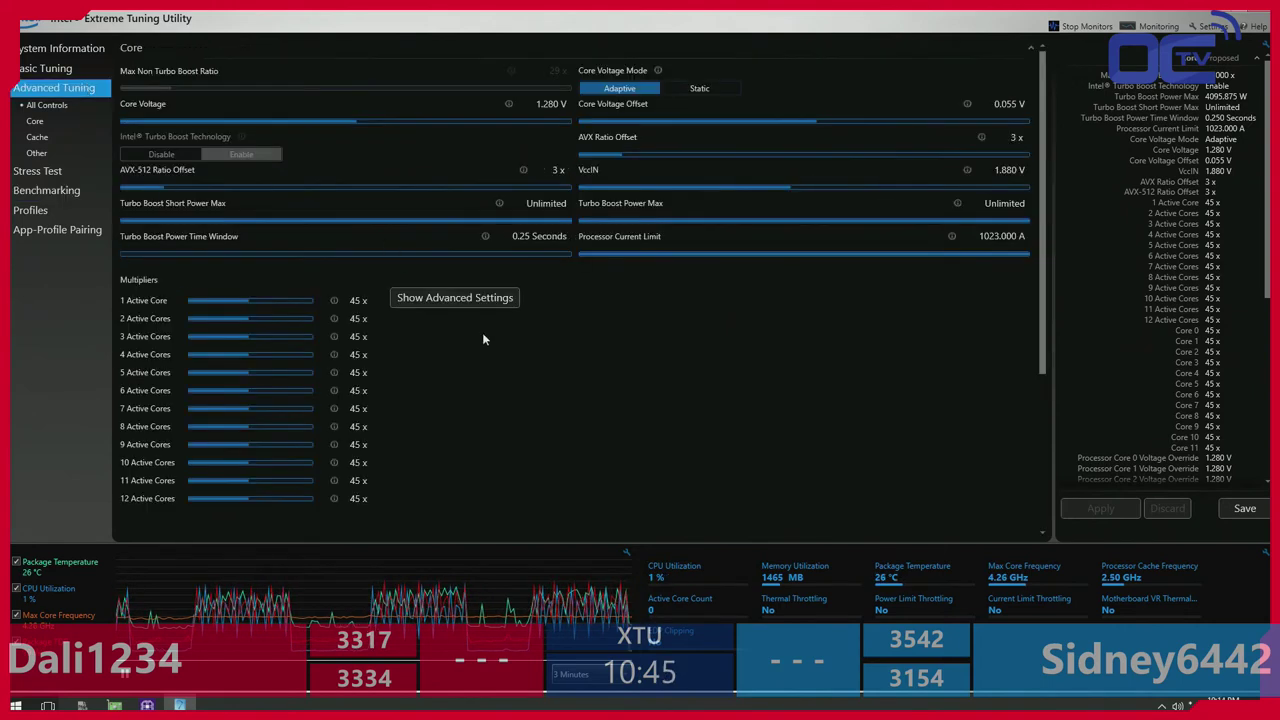
click(1002, 138)
click(543, 170)
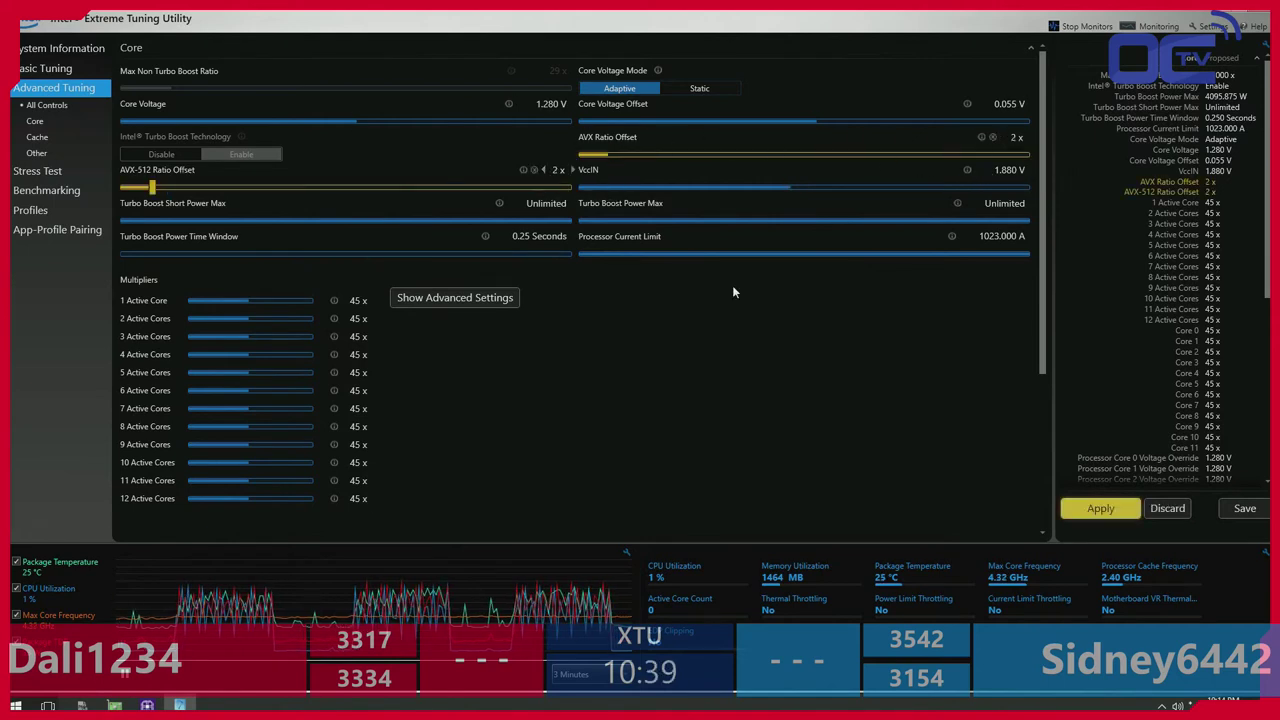
click(1068, 500)
click(48, 190)
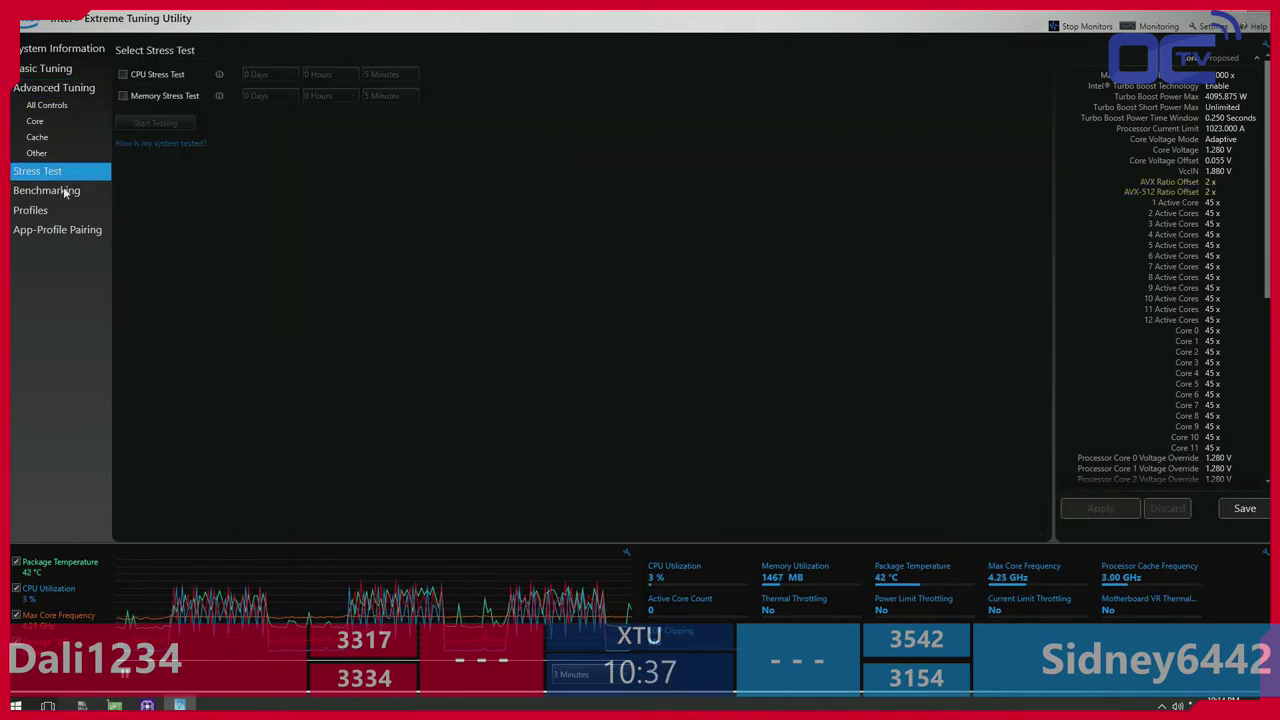
click(180, 240)
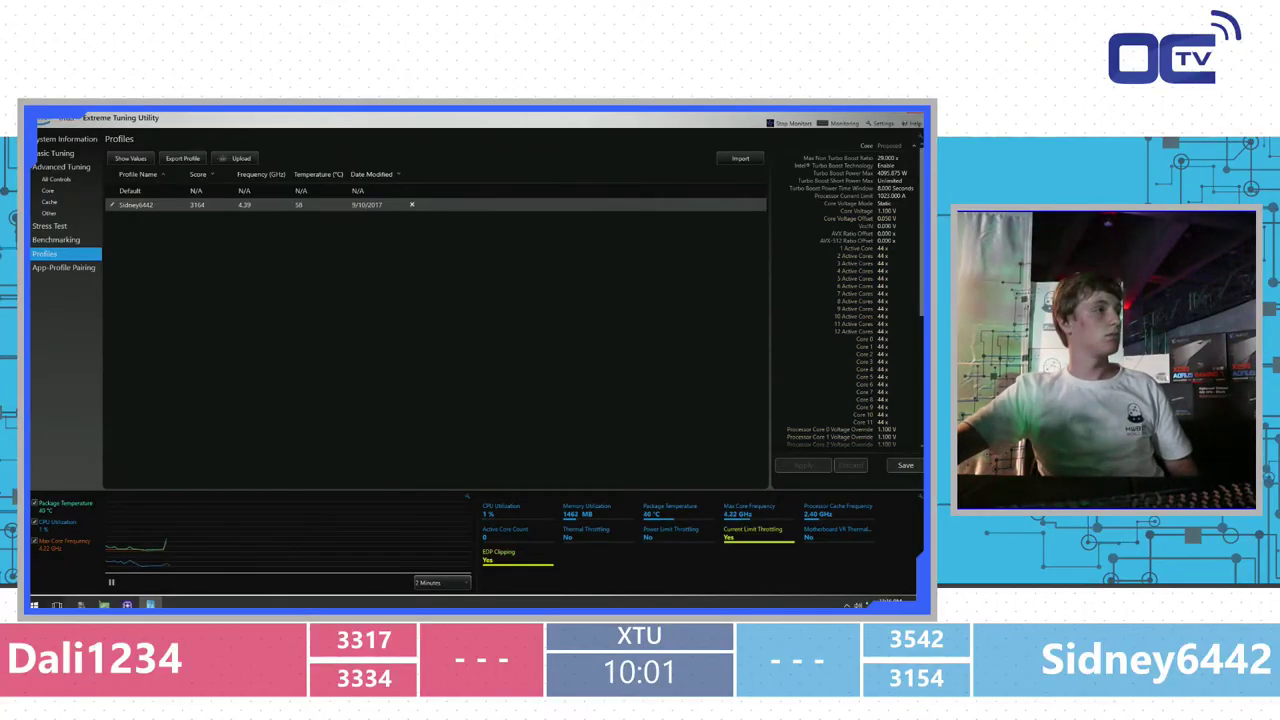
Raise the processor cache ratio to 26x, apply it, and run the benchmark on the 44x configuration.
click(62, 167)
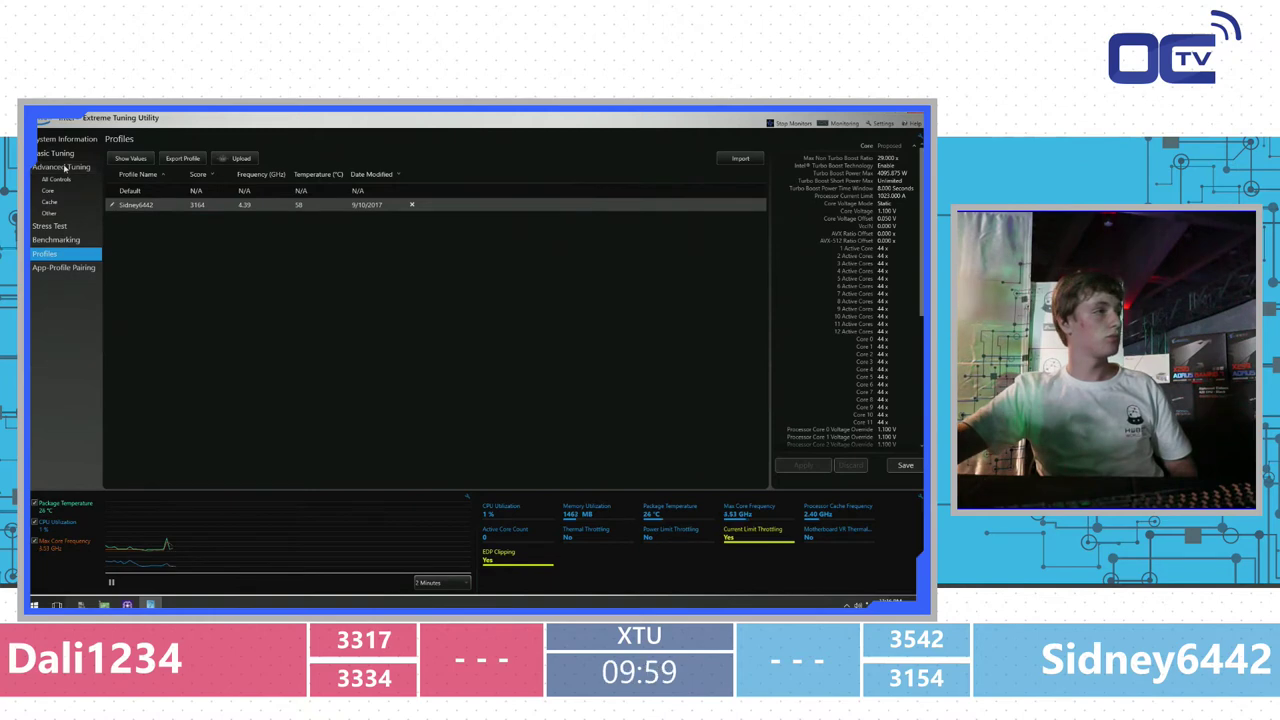
scroll(349, 351, down, 5)
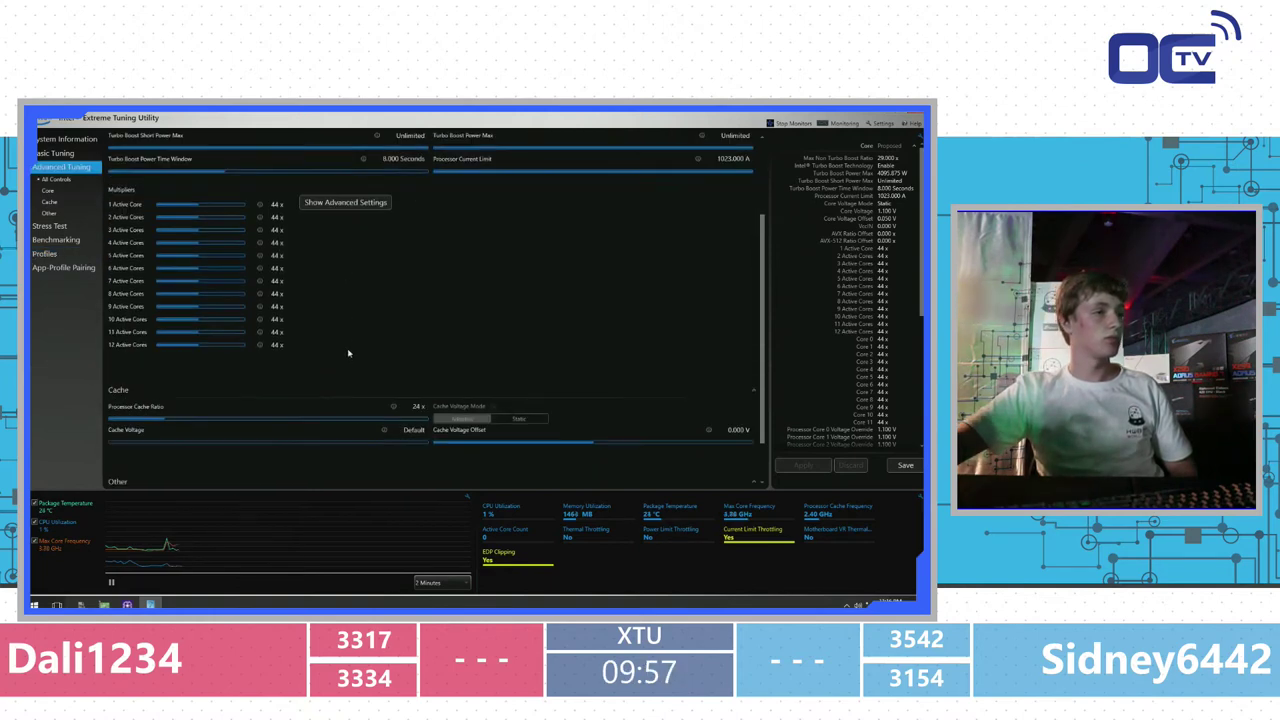
click(428, 353)
click(428, 353)
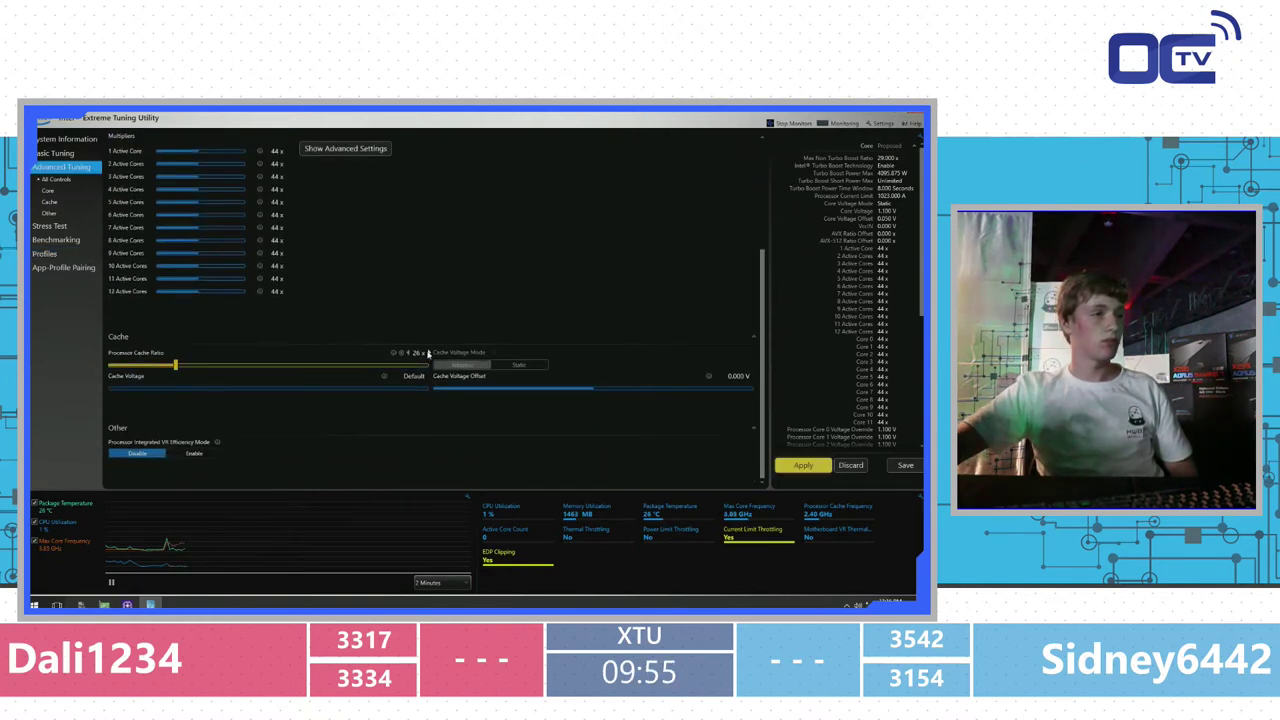
click(803, 467)
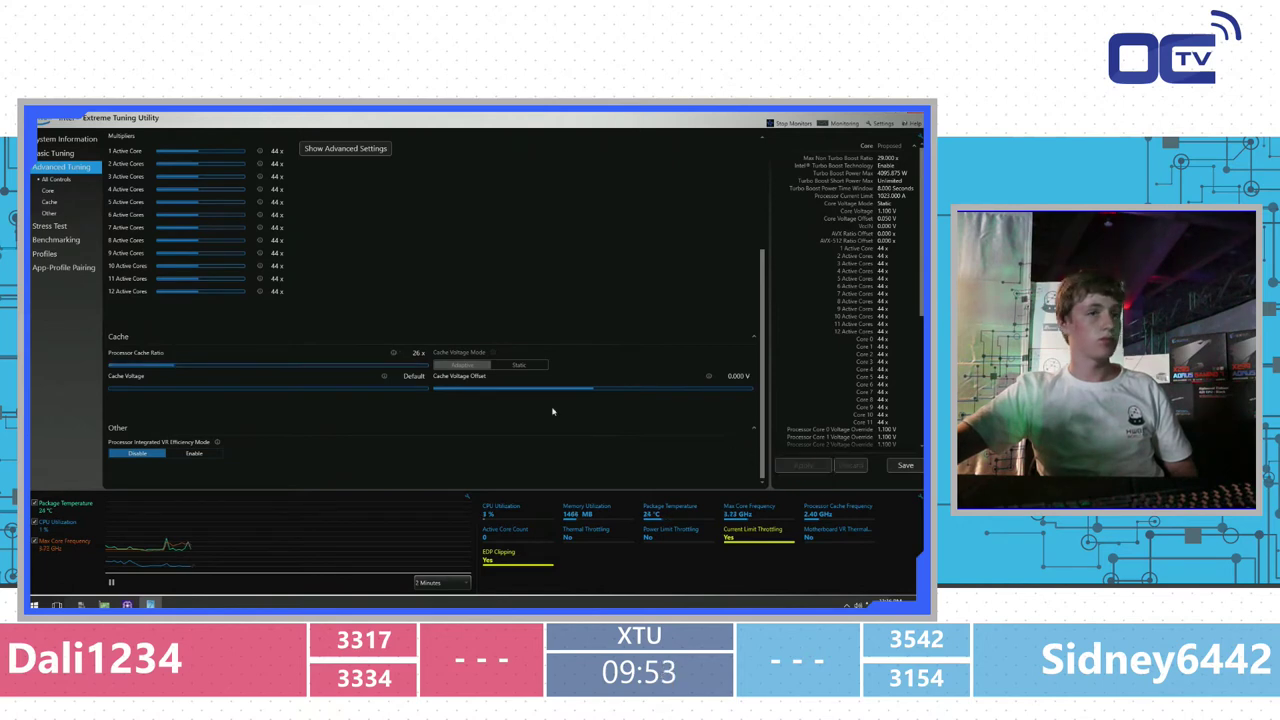
click(56, 240)
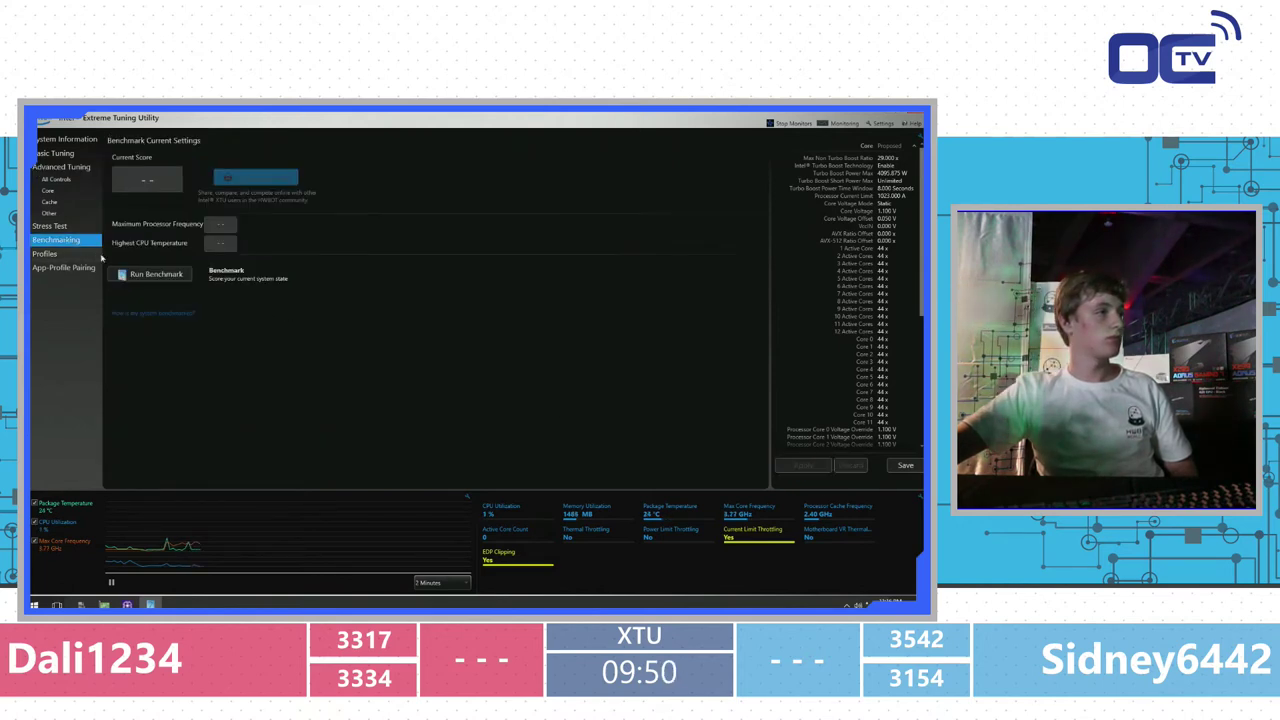
click(153, 275)
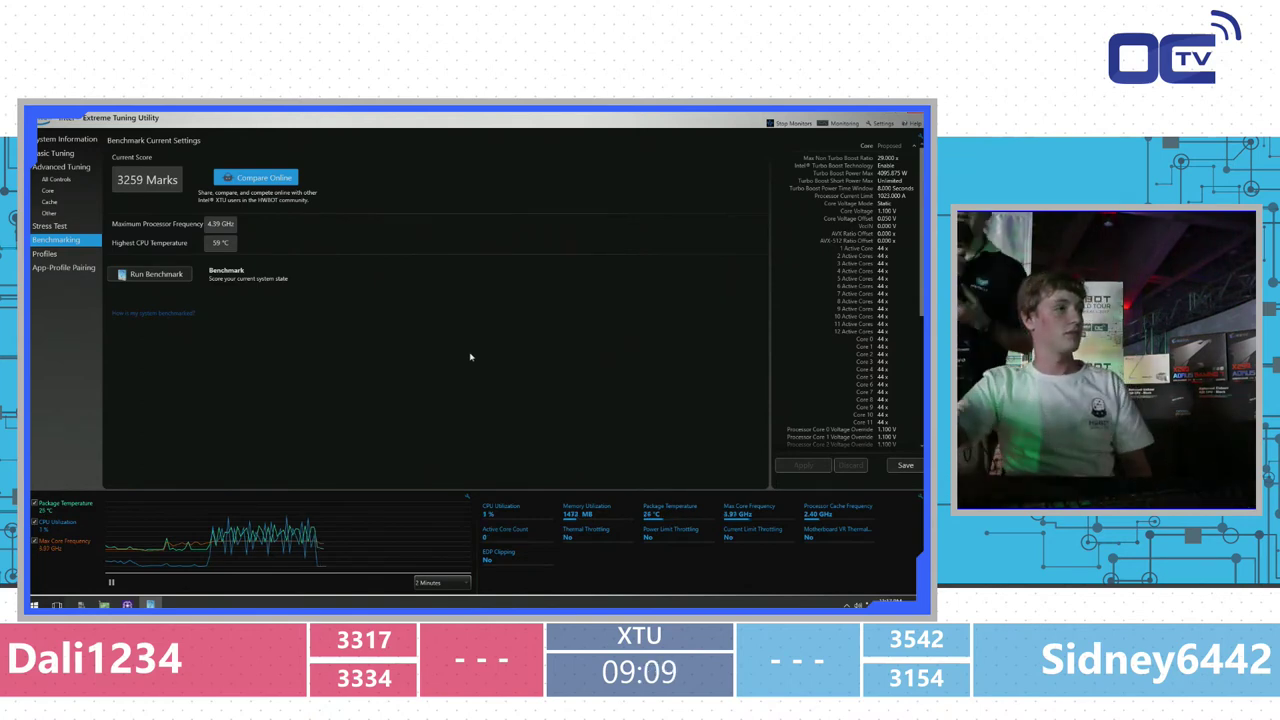
Apply a processor cache ratio of 27x with a cache voltage of 0.550 V, and run the benchmark.
click(46, 178)
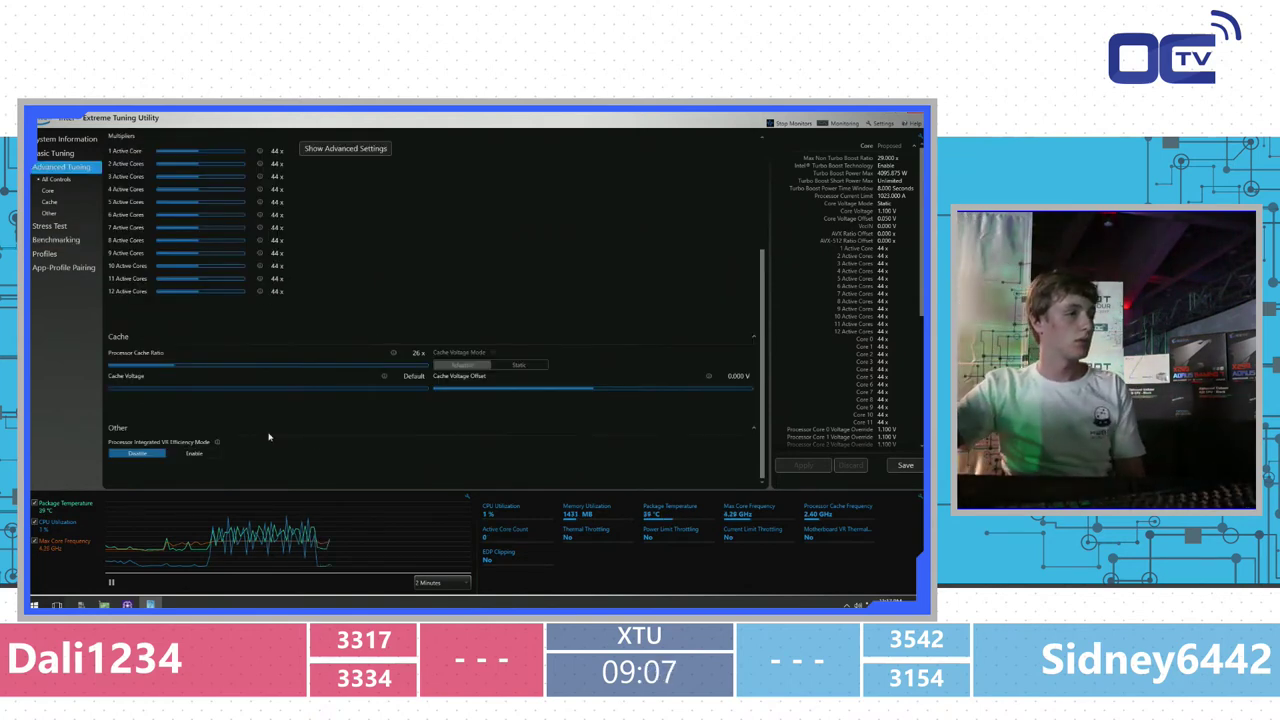
click(428, 353)
click(428, 353)
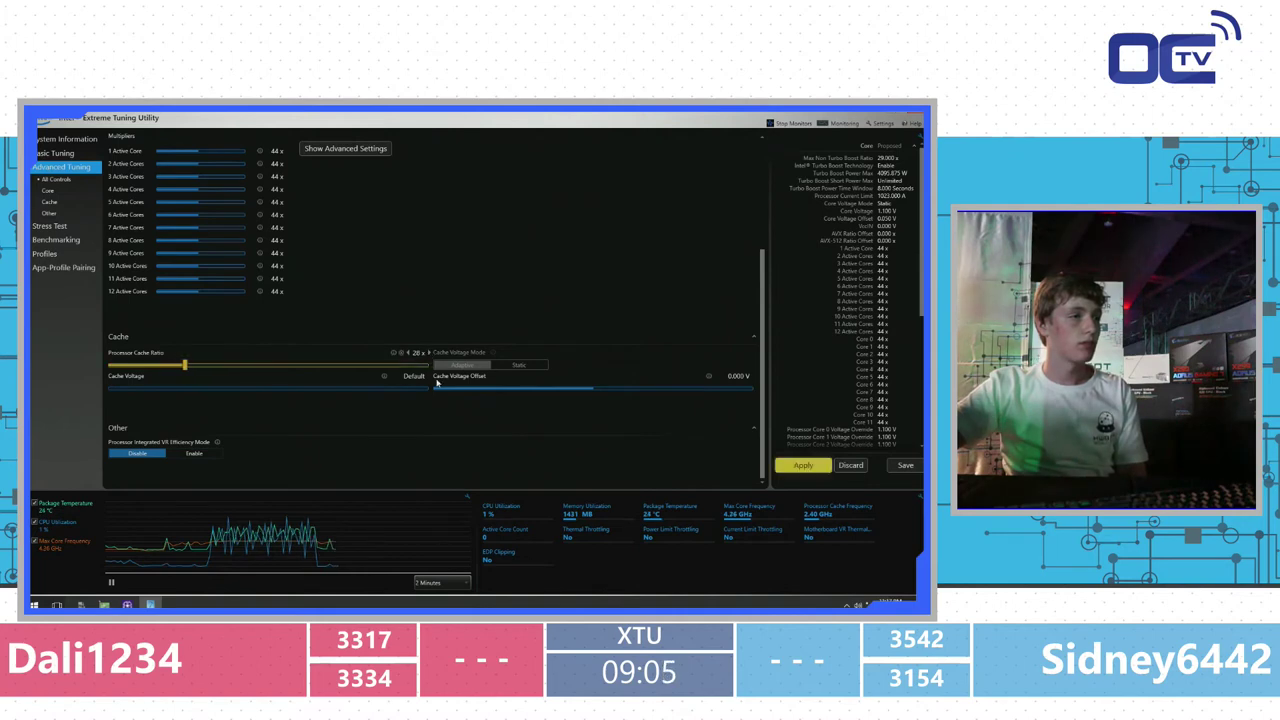
click(428, 376)
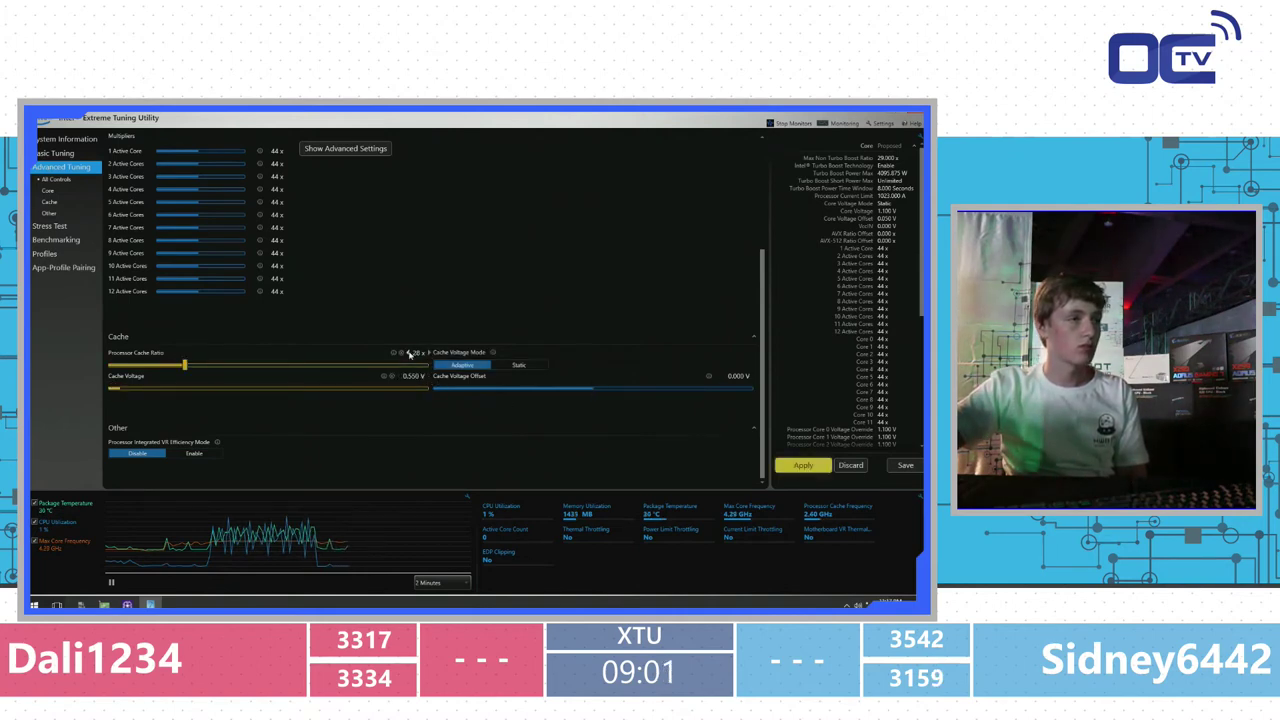
click(799, 468)
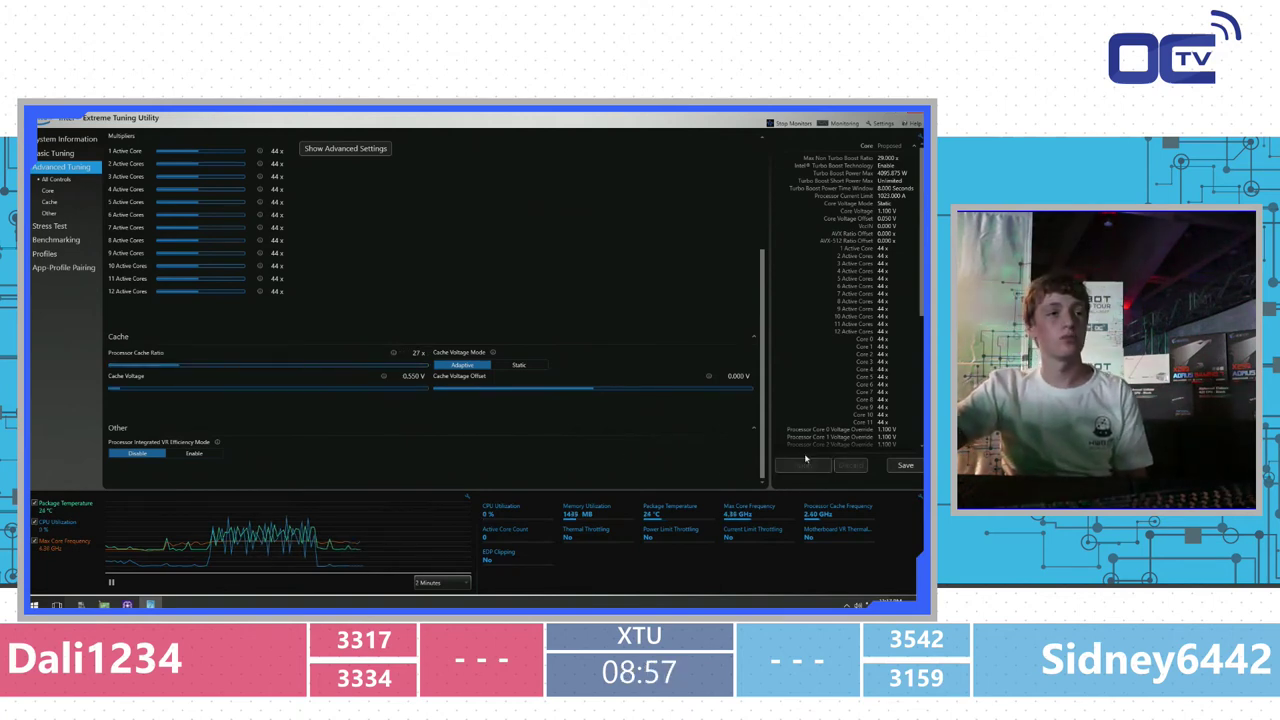
click(56, 240)
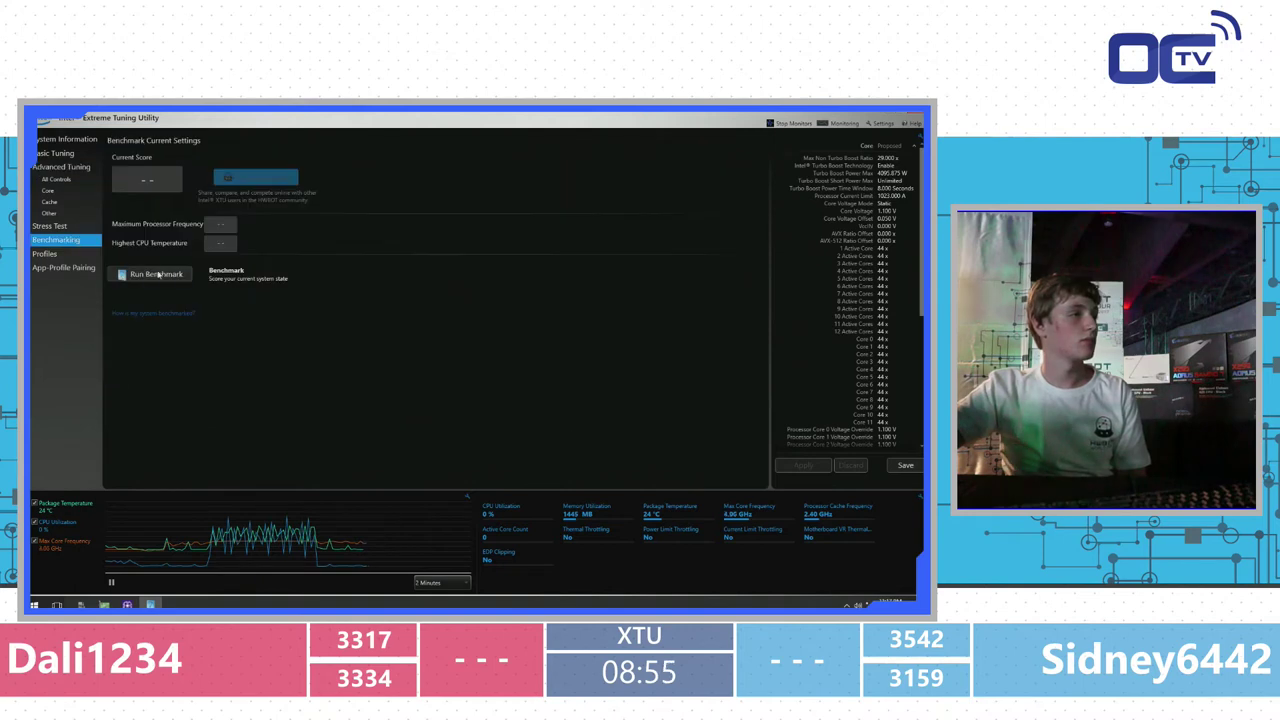
click(150, 274)
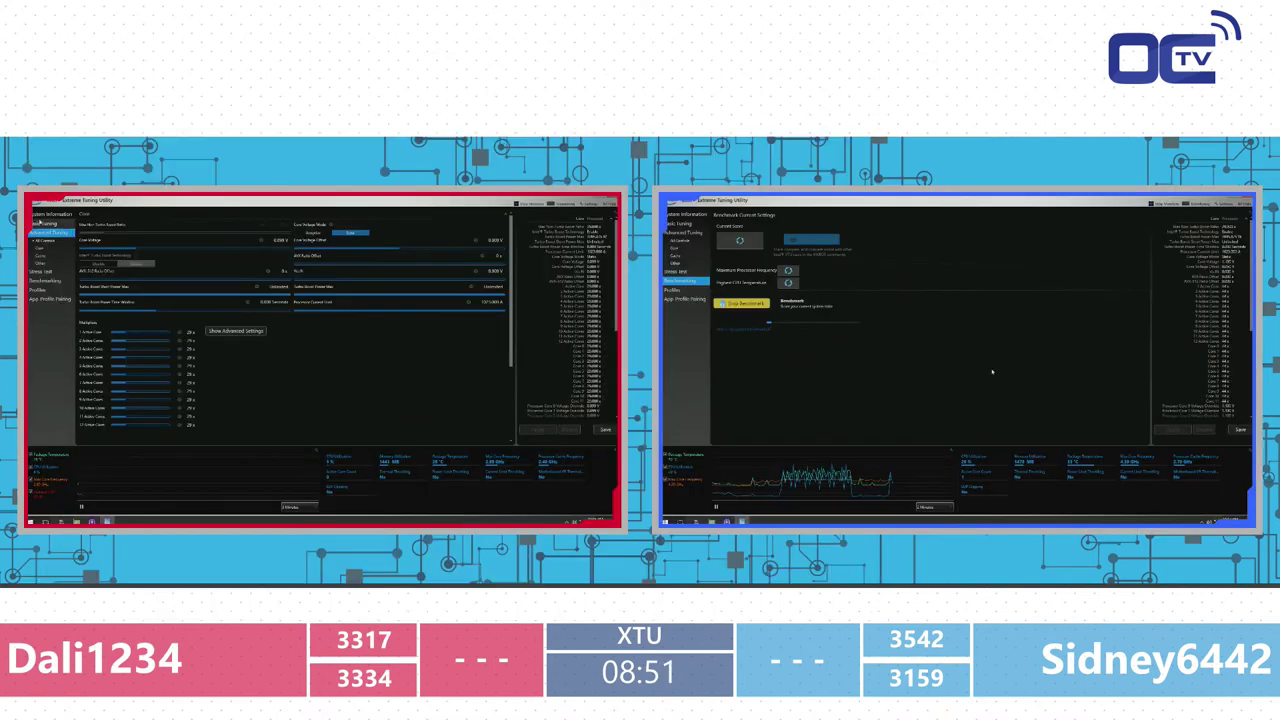
Raise the multipliers of all active cores and choose a core voltage in Adaptive core voltage mode.
click(197, 425)
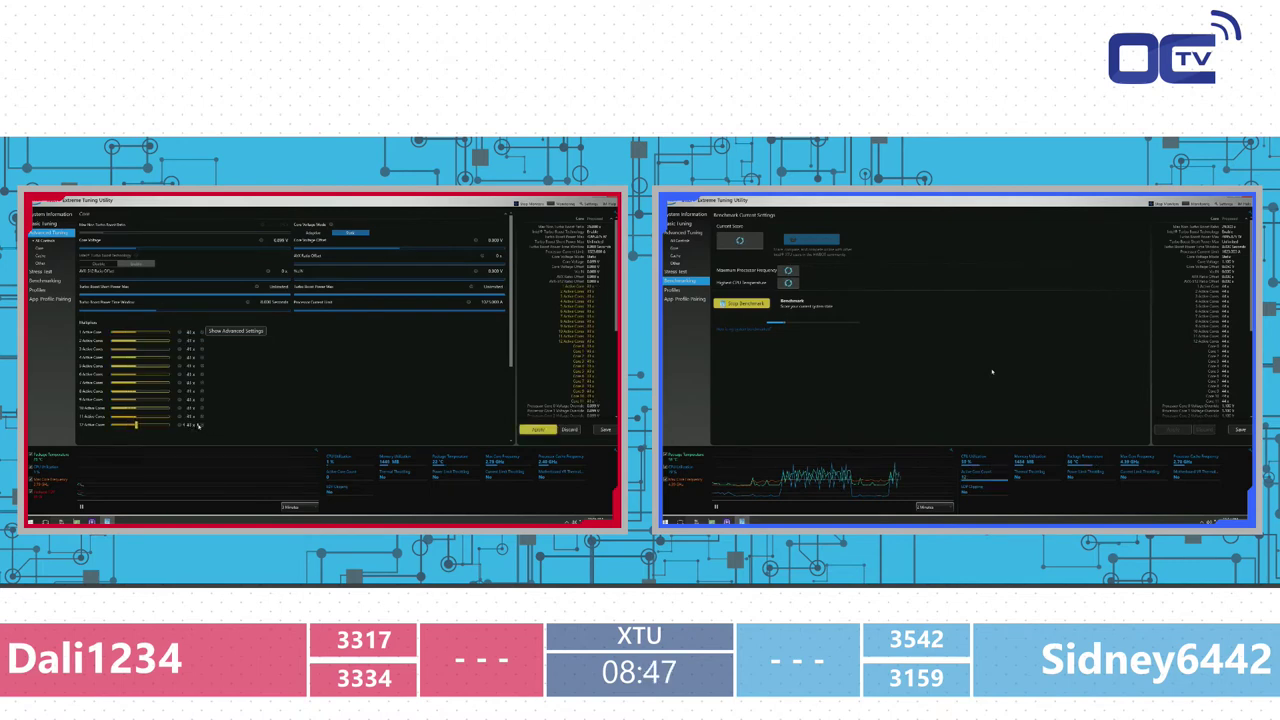
click(313, 233)
click(284, 240)
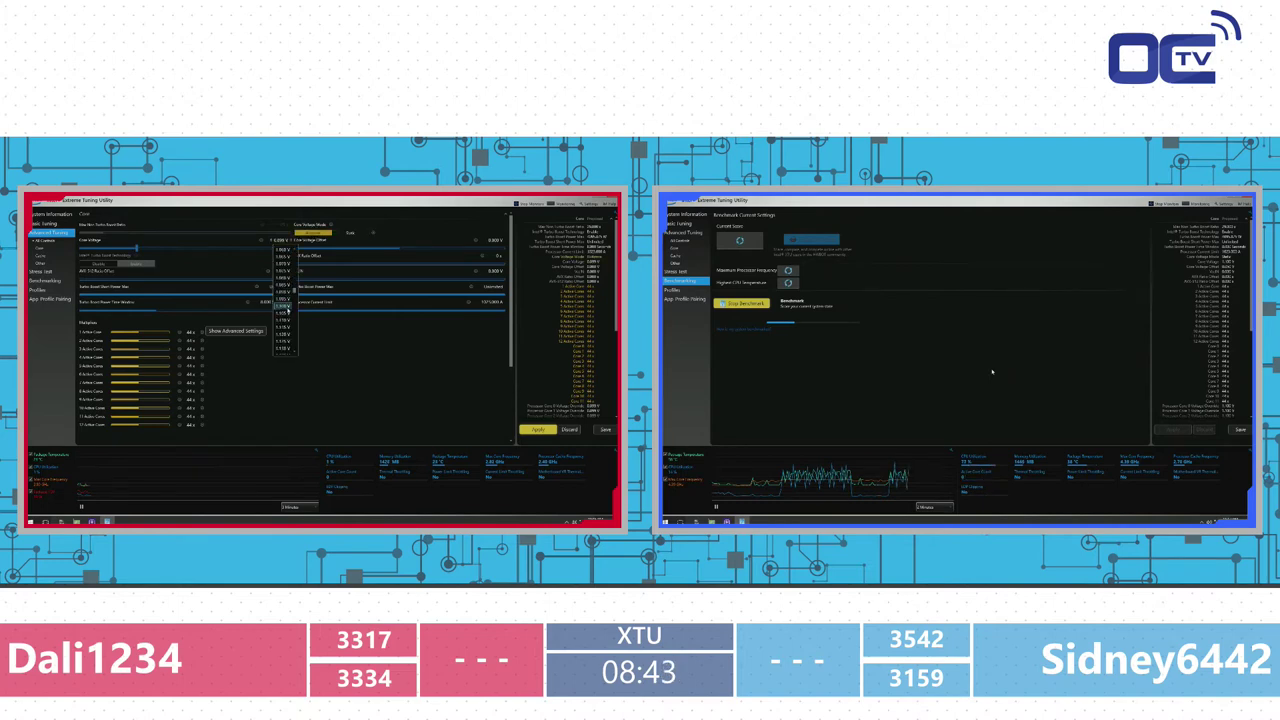
scroll(286, 315, down, 3)
click(284, 329)
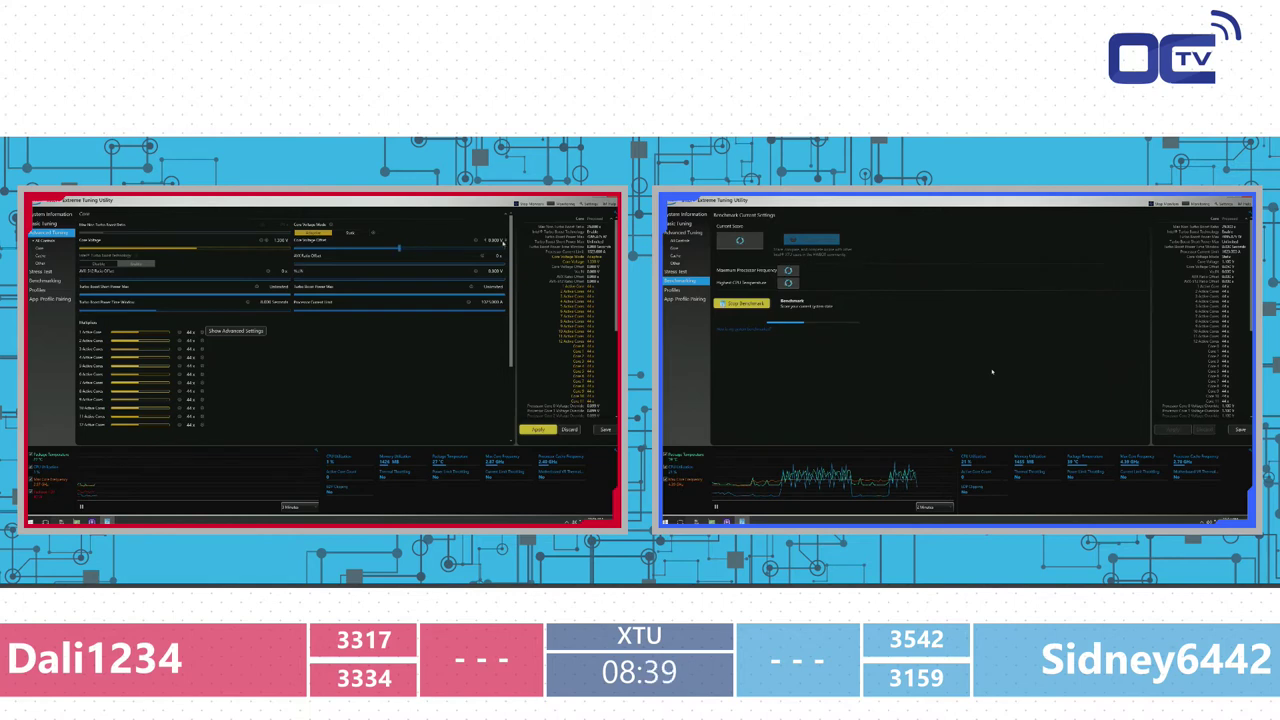
Choose a positive core voltage offset, raise the AVX and AVX-512 ratio offsets, and select a VccIN voltage.
click(497, 240)
click(498, 328)
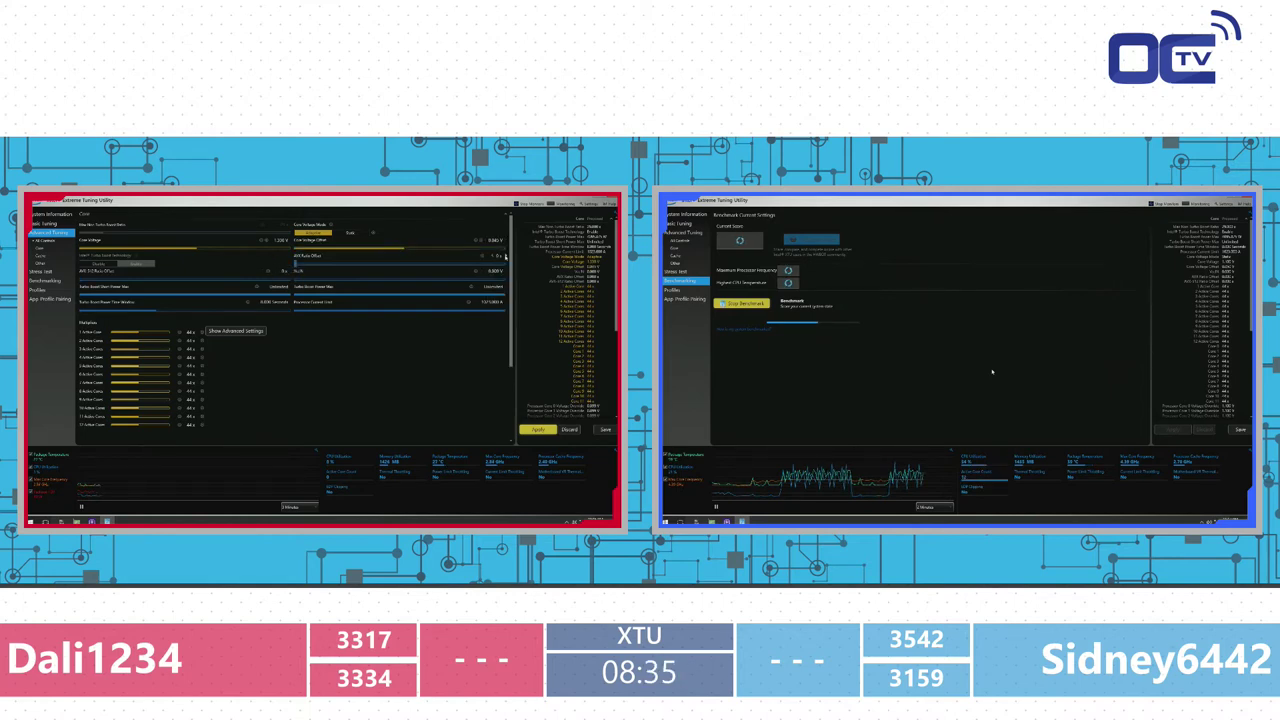
click(498, 263)
click(490, 271)
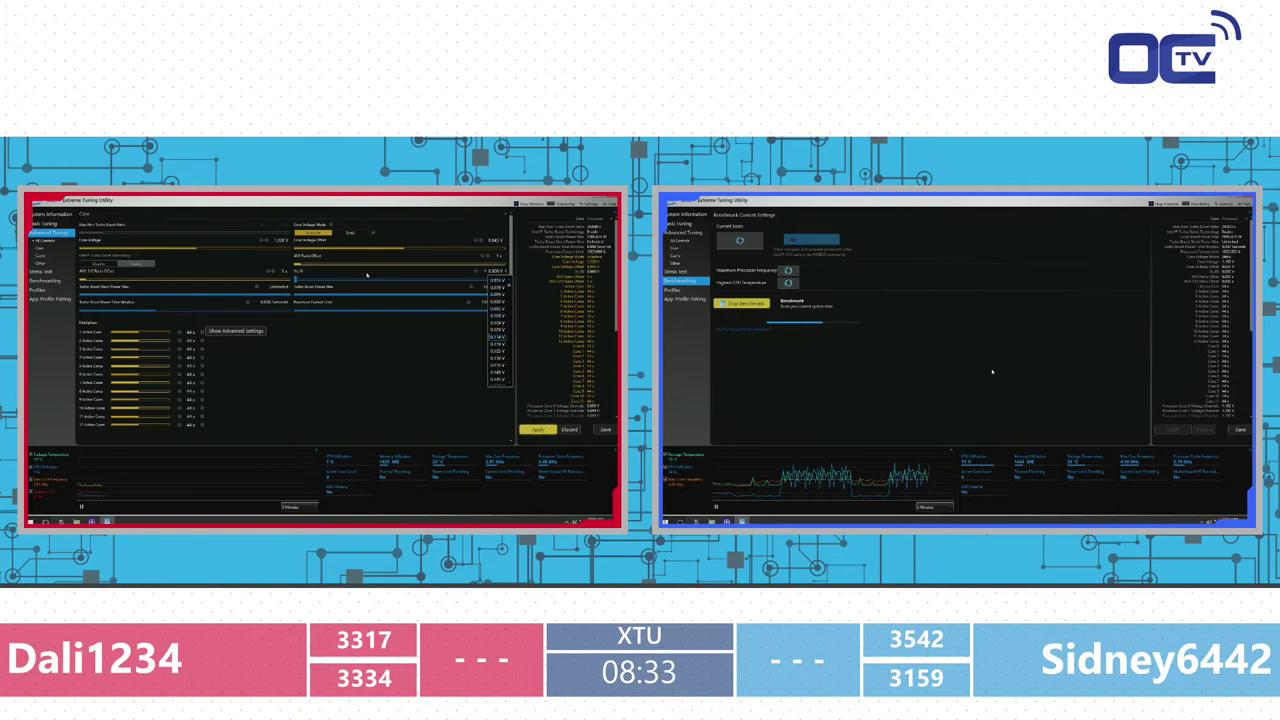
click(498, 320)
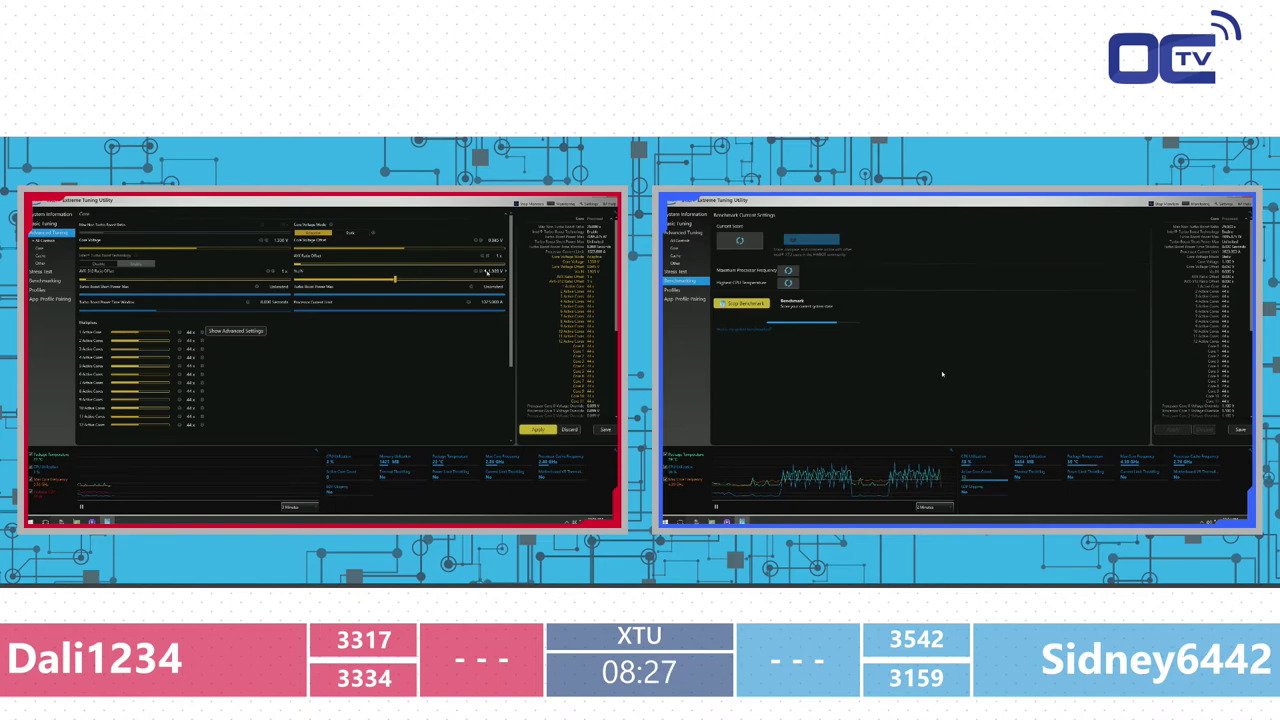
Set the processor cache ratio to 30x, apply the proposed 44x core configuration, and run the benchmark.
scroll(287, 376, down, 3)
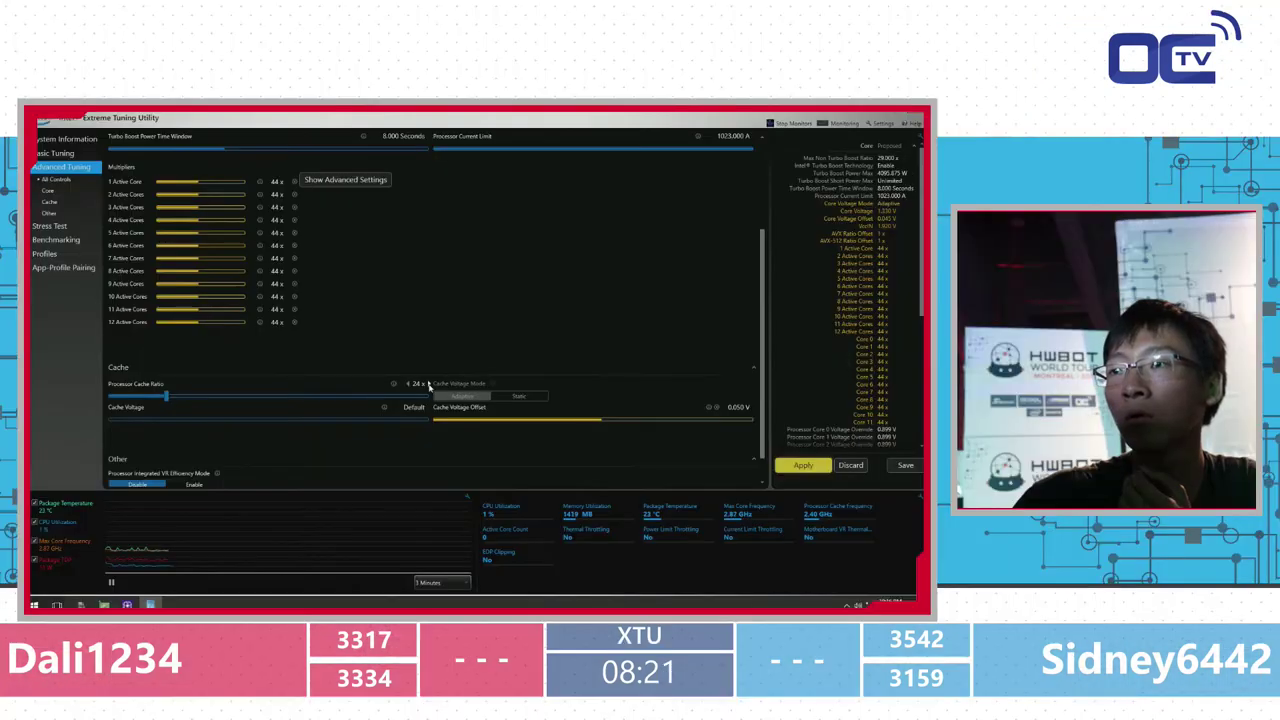
scroll(428, 385, up, 6)
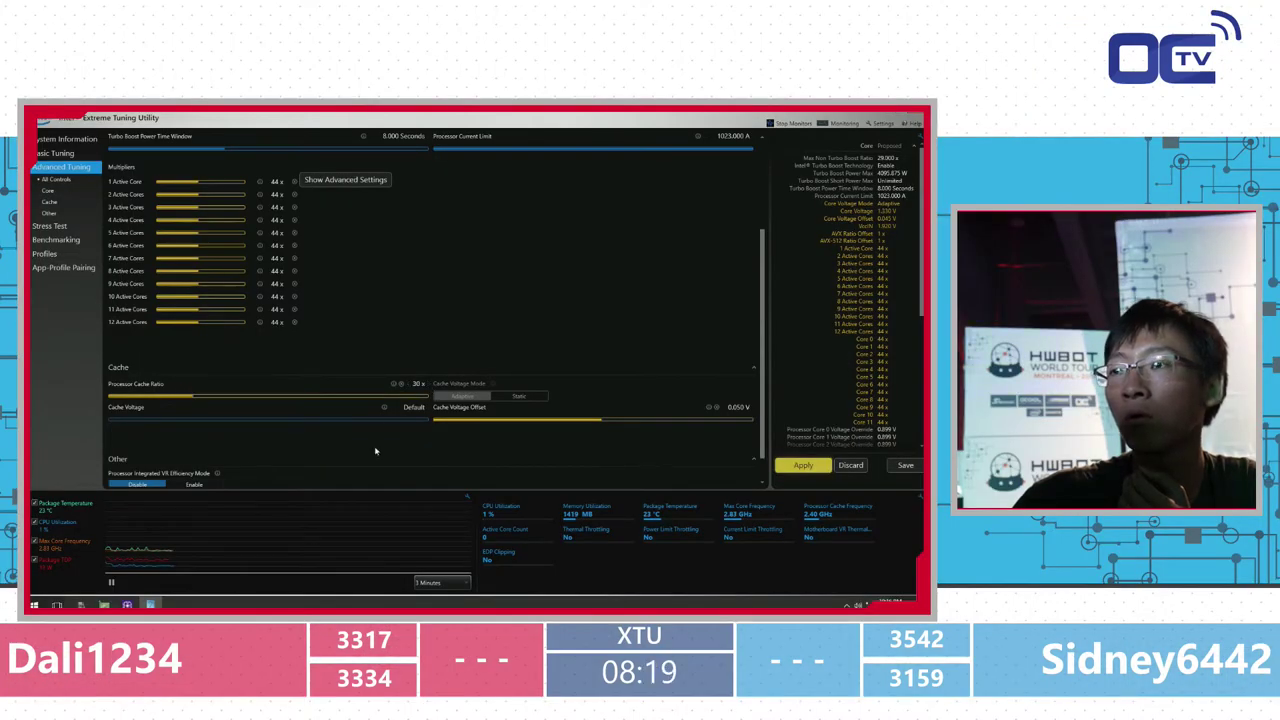
scroll(594, 437, up, 3)
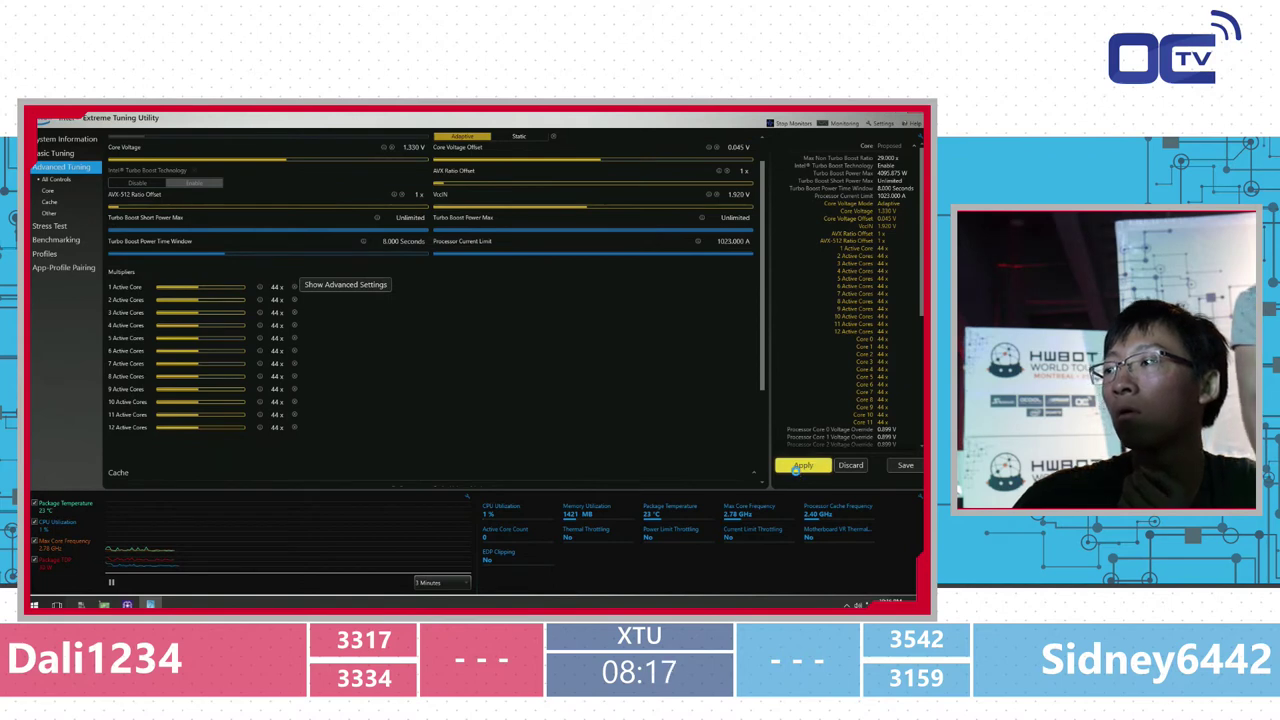
click(802, 466)
click(56, 240)
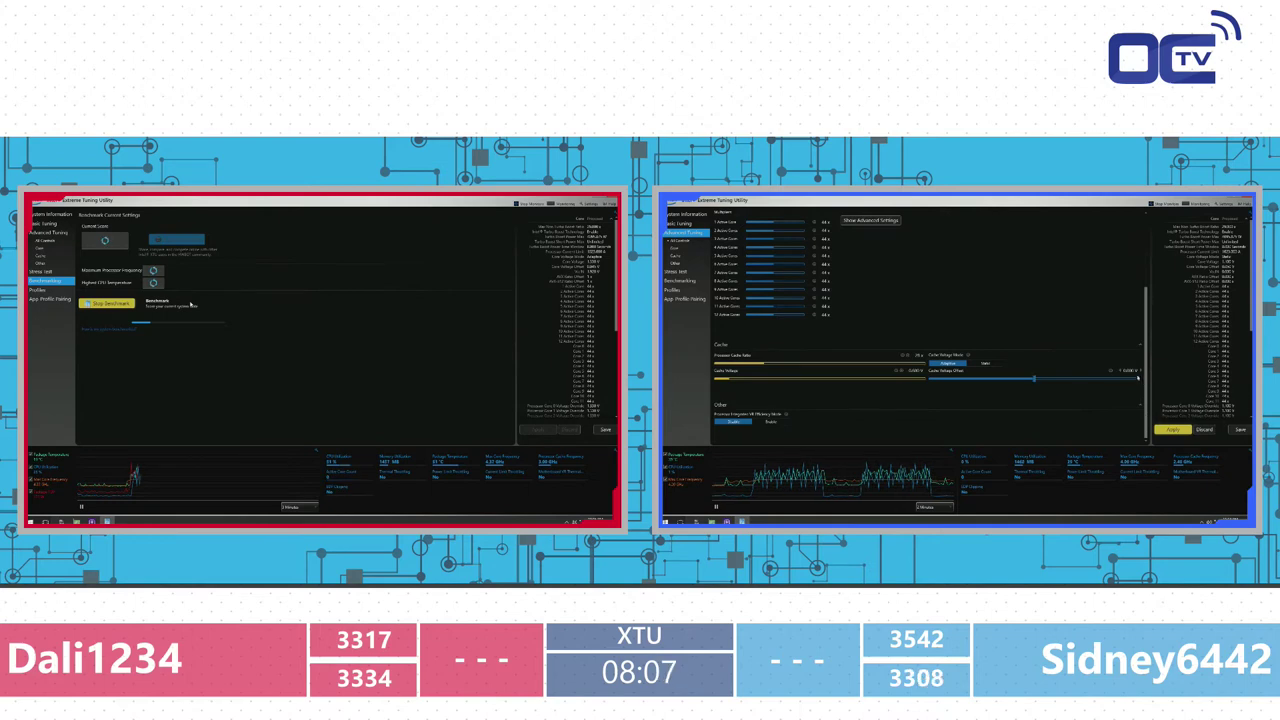
Raise the cache voltage offset to 0.050 V on the other system and apply it with the 28x cache ratio.
click(1139, 371)
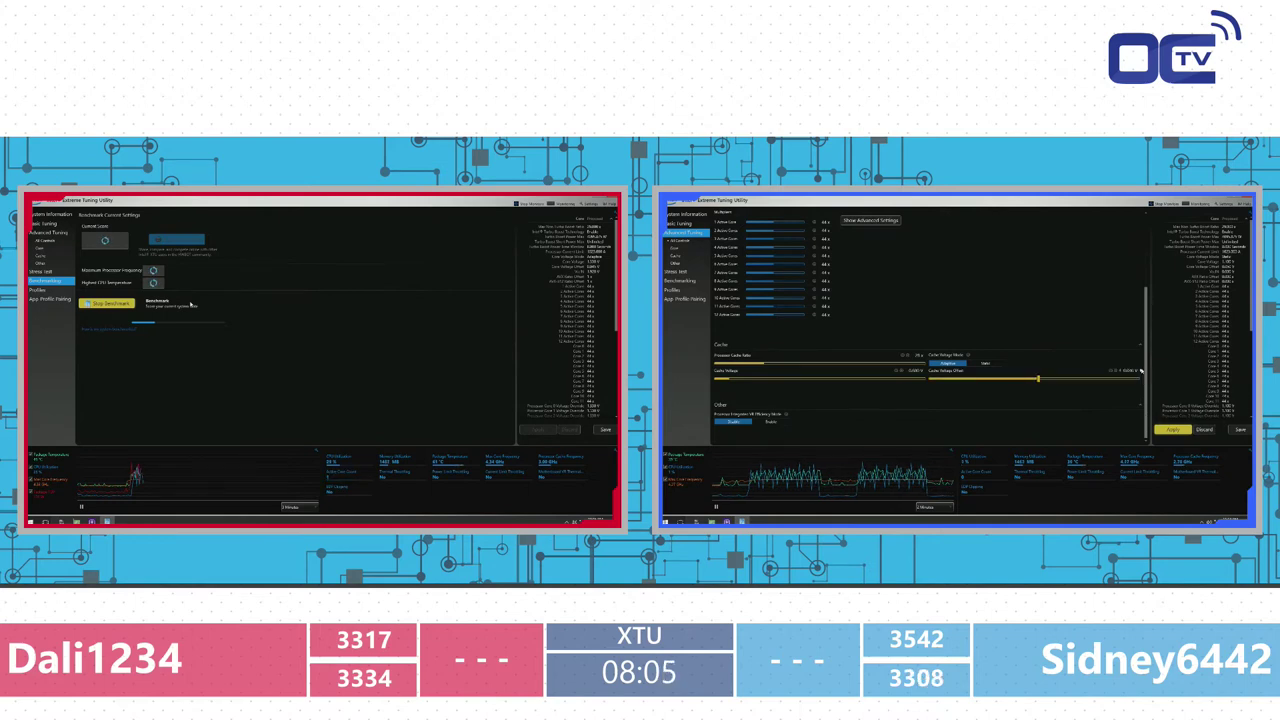
click(1184, 431)
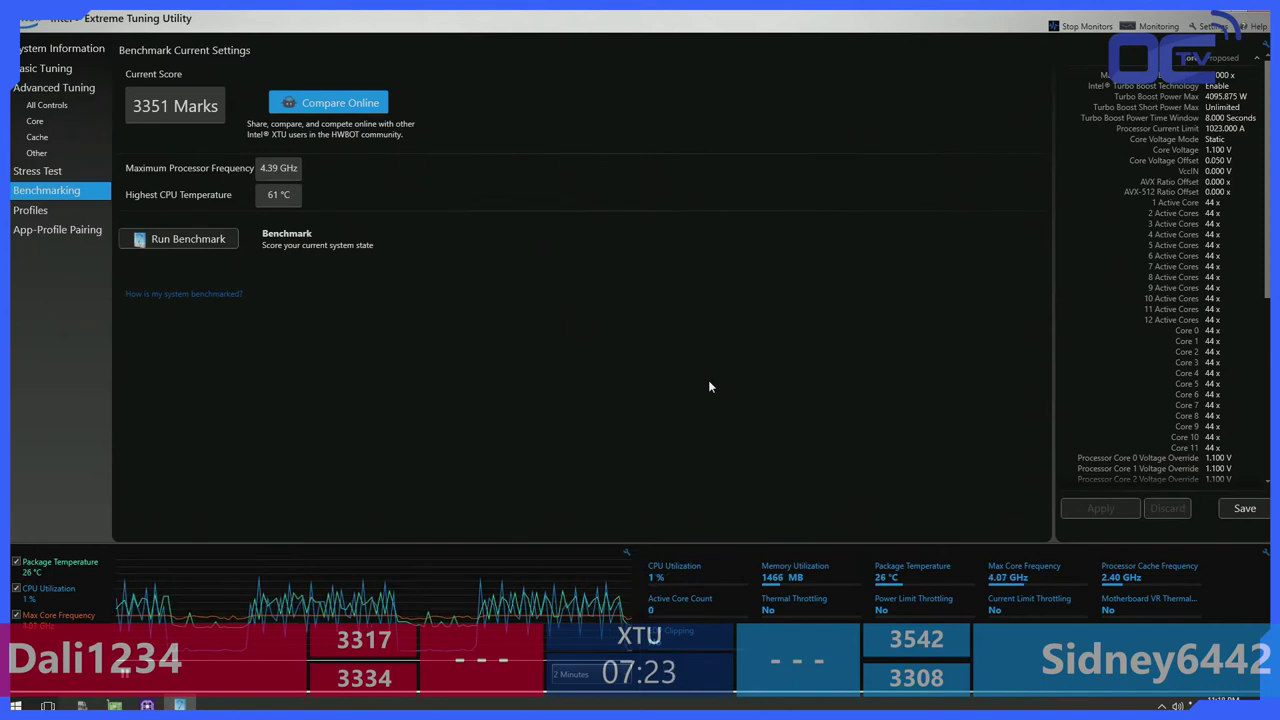
Raise the processor cache ratio to 29x and the cache voltage to 0.650 V in the advanced tuning controls.
click(47, 105)
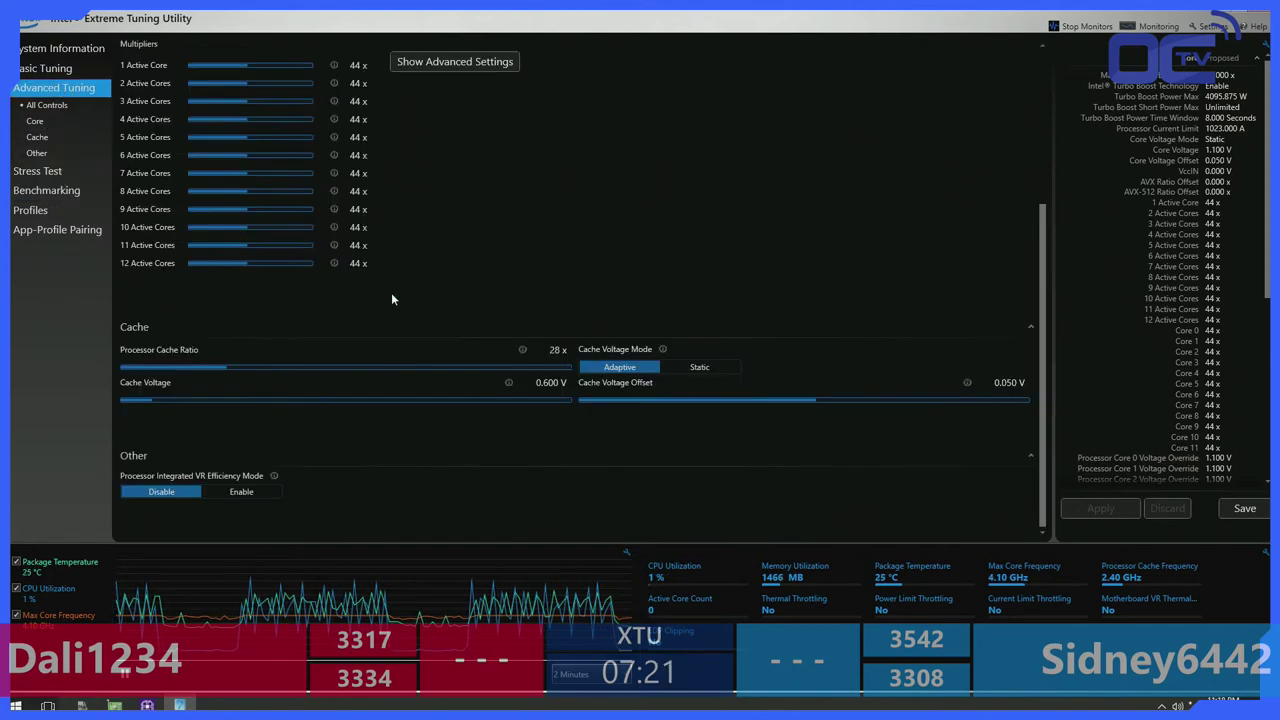
click(572, 350)
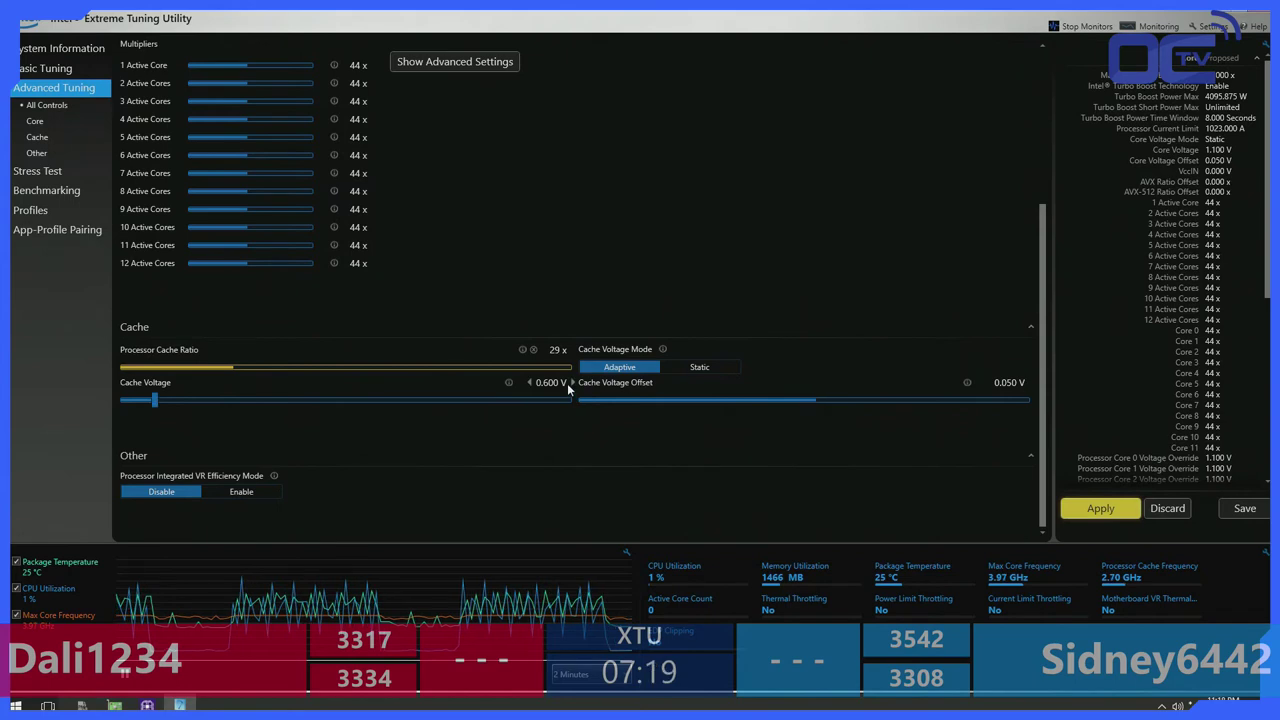
click(571, 382)
click(571, 382)
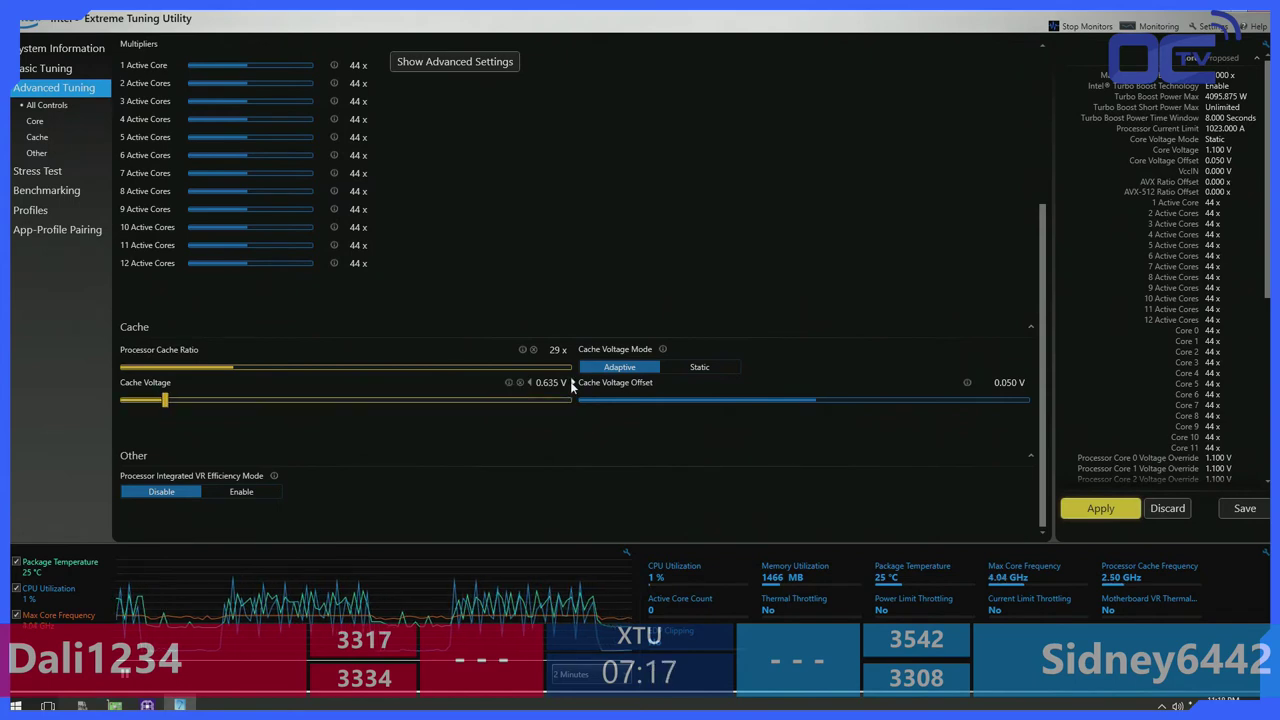
click(571, 382)
click(571, 382)
Set the cache voltage offset to 0.075 V, apply the cache changes, and run the benchmark.
click(1025, 381)
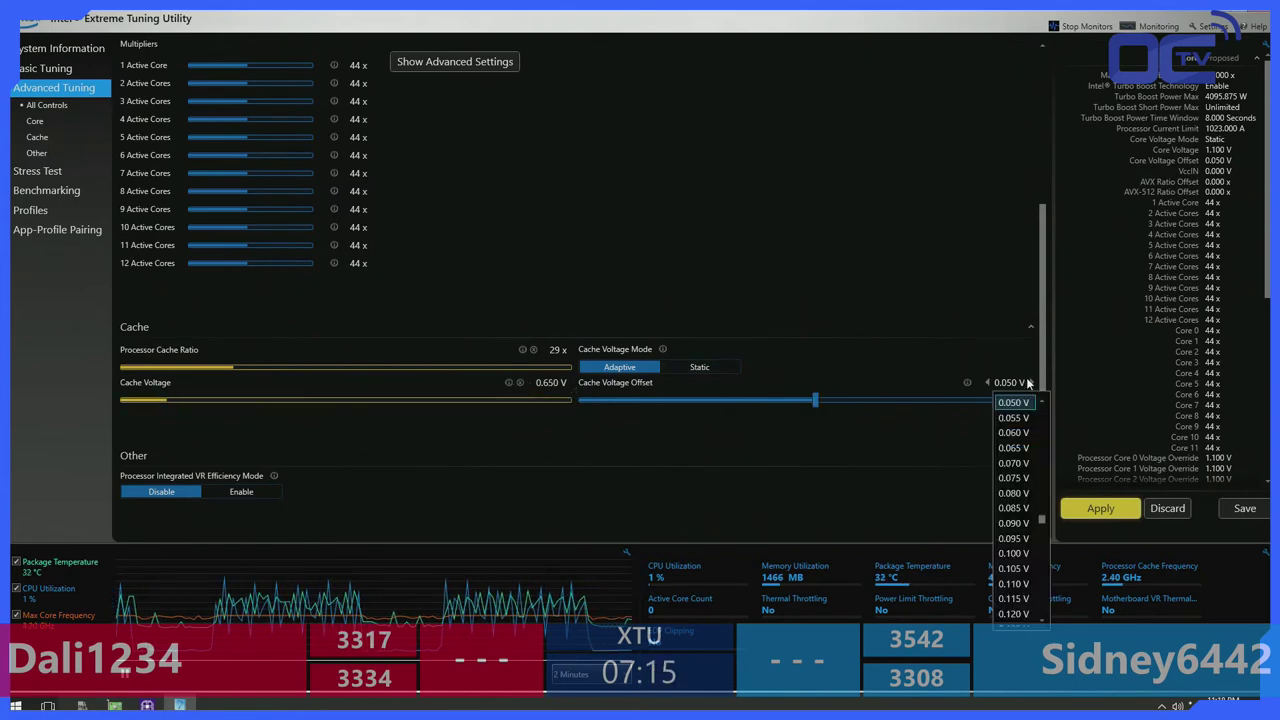
click(1030, 384)
click(1030, 384)
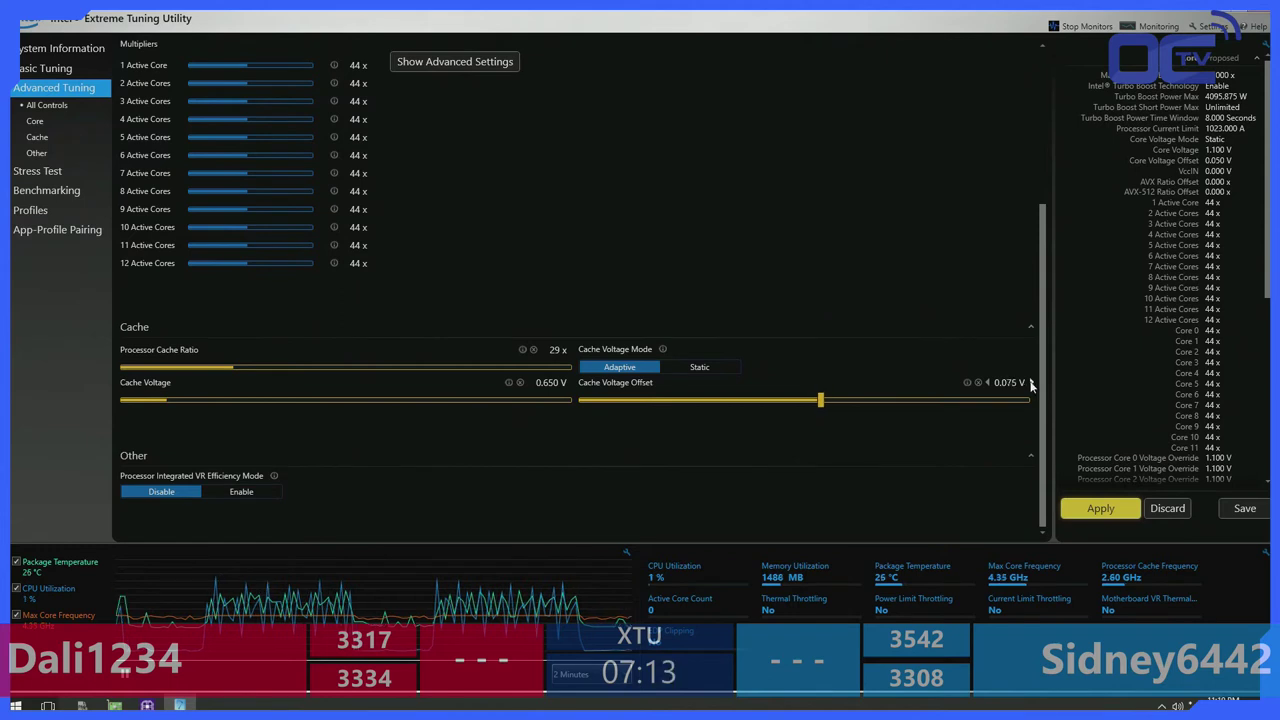
click(1102, 507)
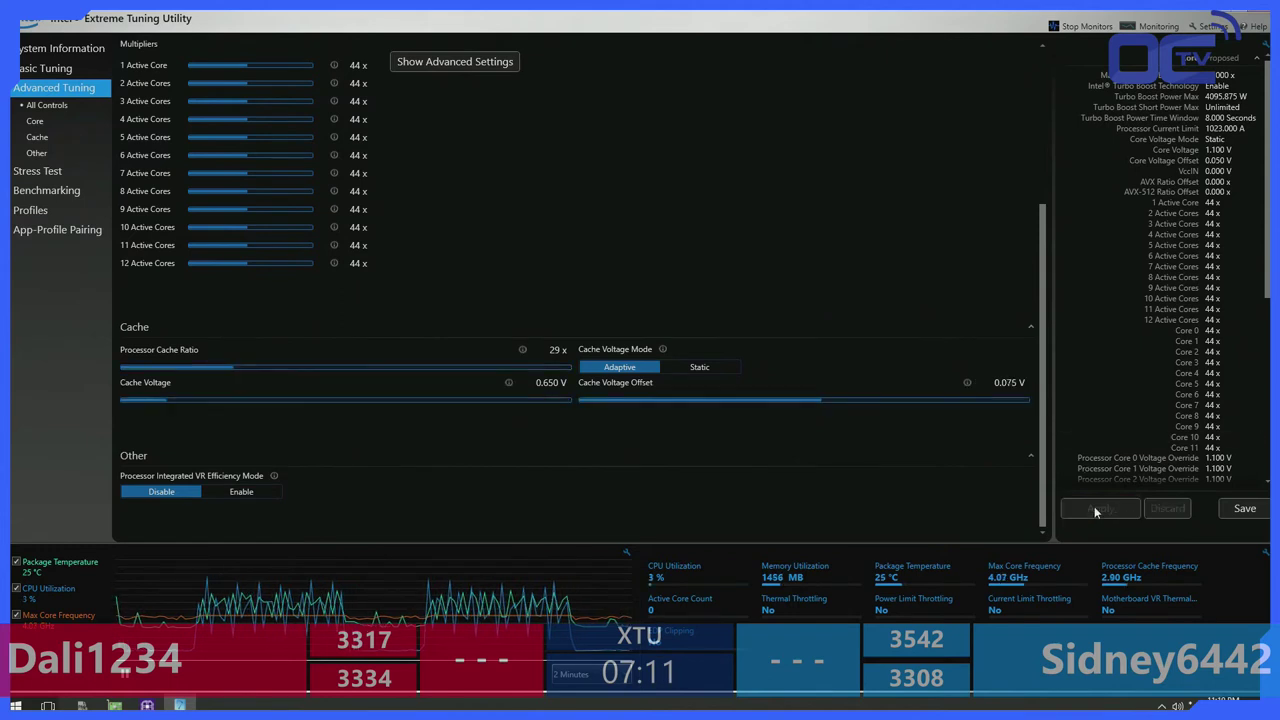
click(46, 190)
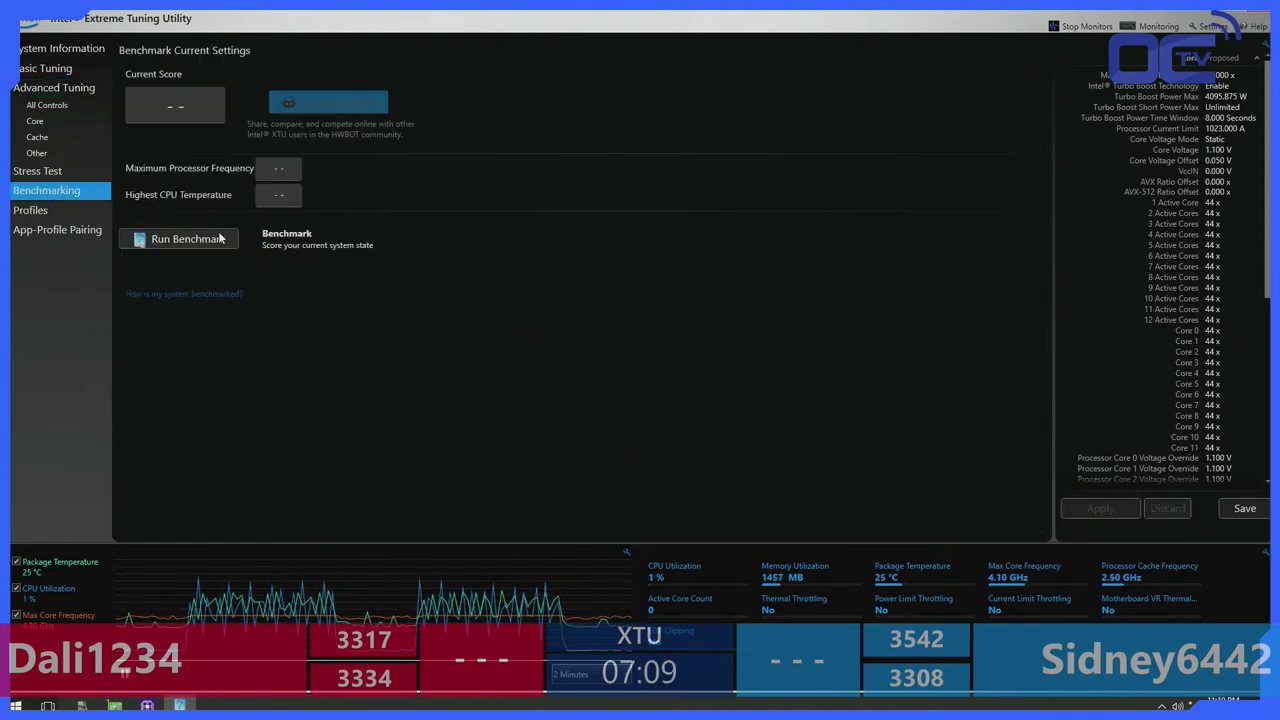
click(221, 238)
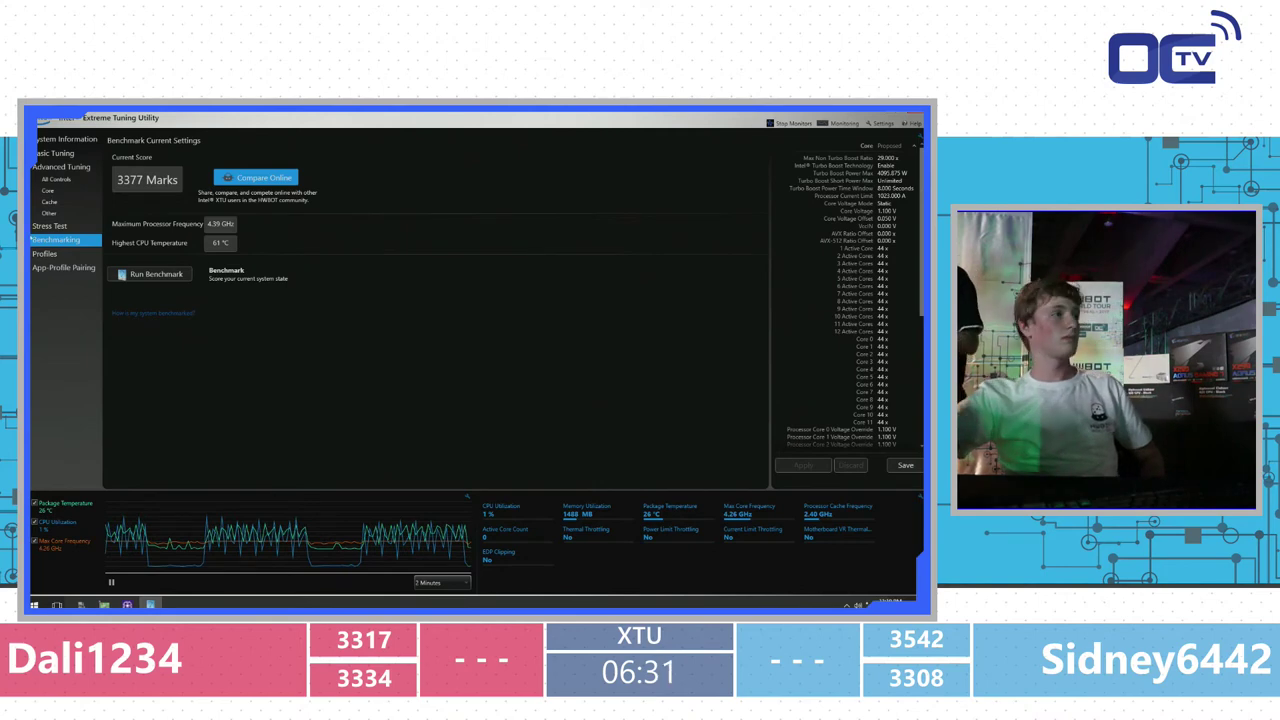
Raise the processor cache ratio to 30x with the cache voltages kept, apply it, and run the benchmark.
click(83, 187)
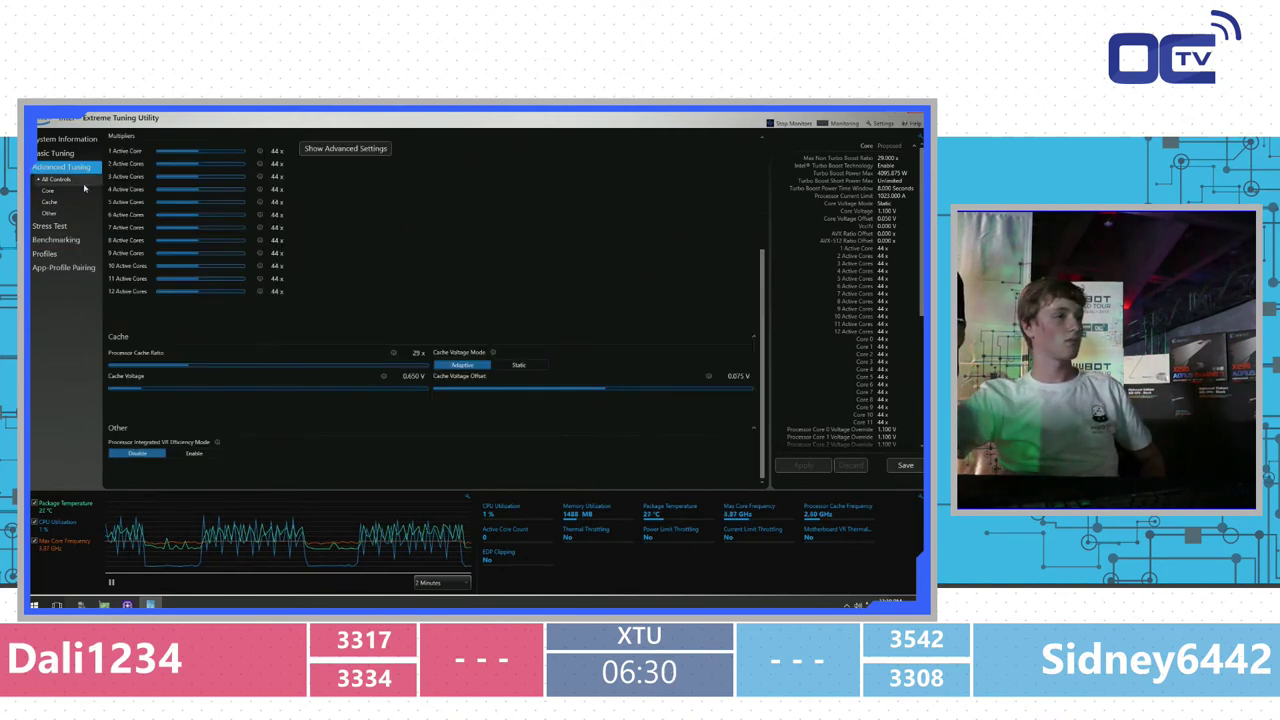
click(429, 353)
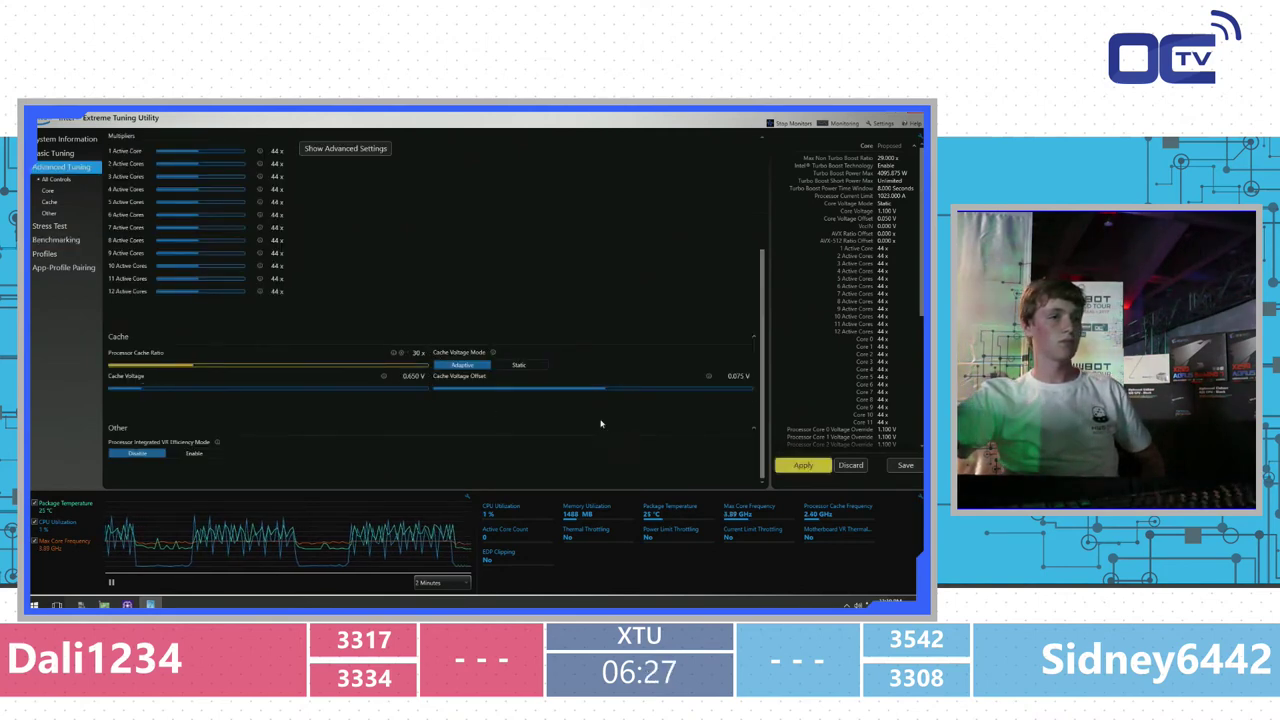
click(801, 464)
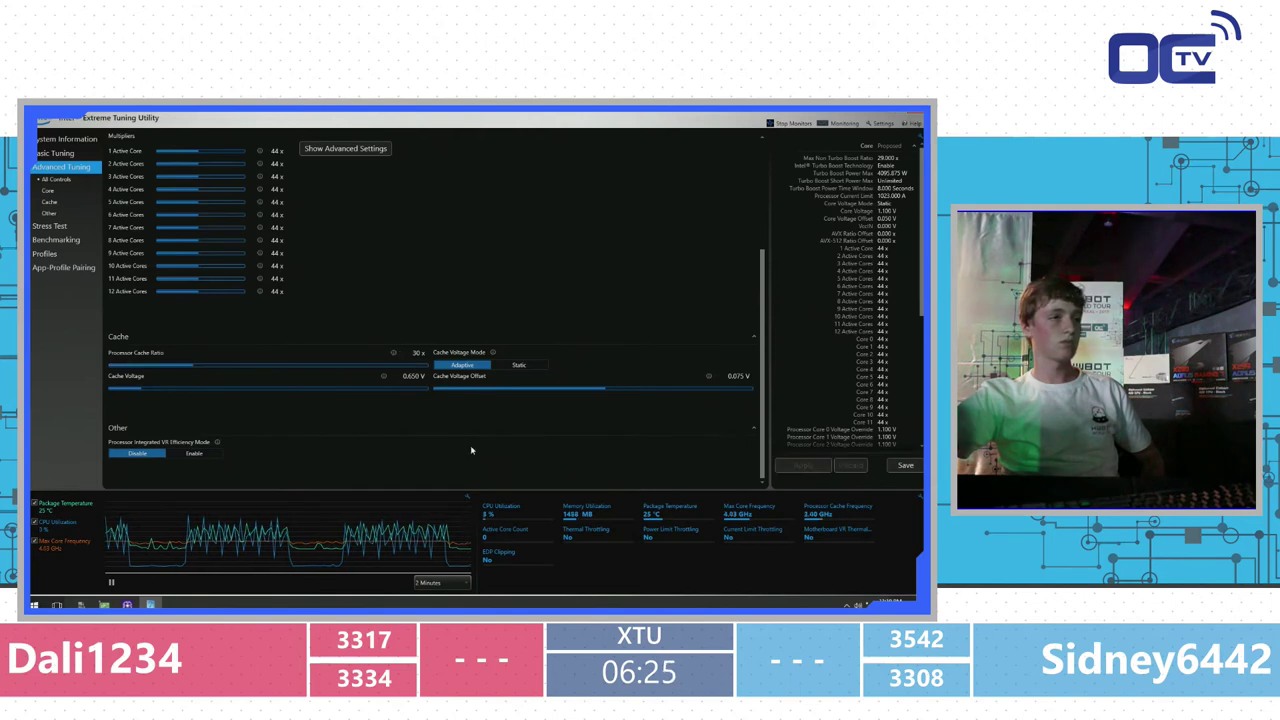
click(56, 240)
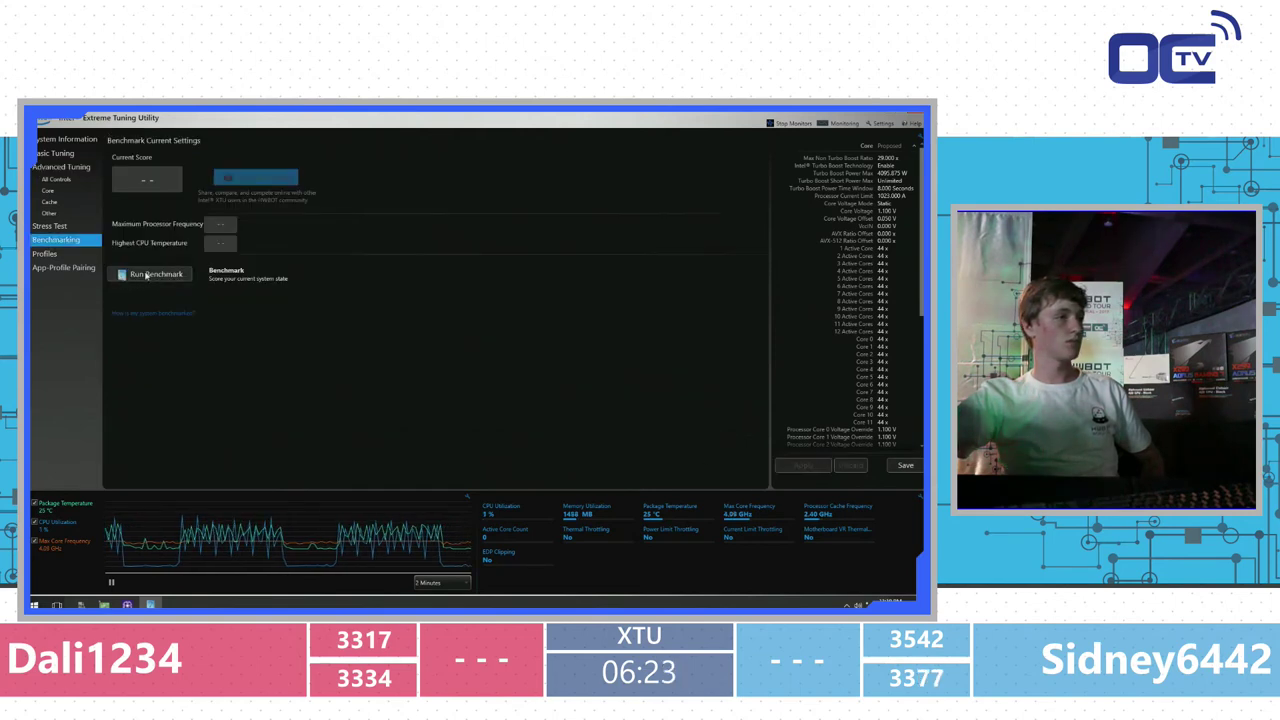
click(147, 274)
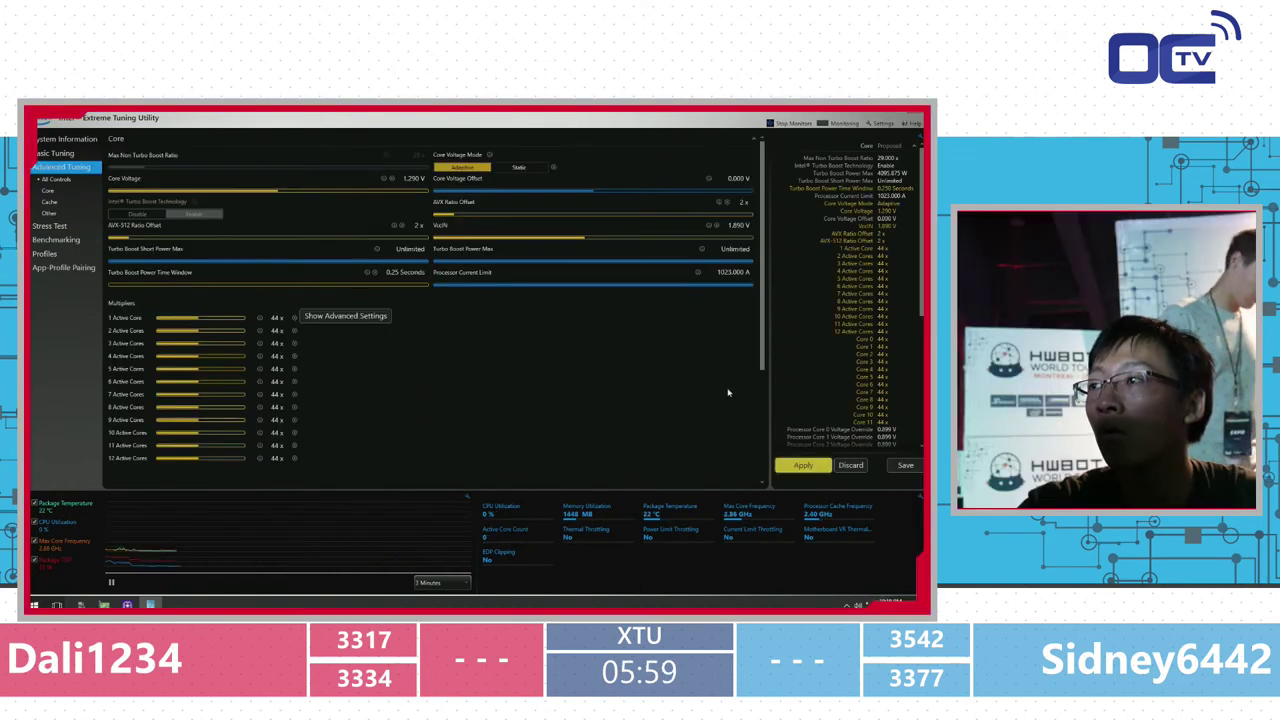
Set the cache voltage offset to 0.050 V, apply the 1.290 V Adaptive core configuration, and run the benchmark.
scroll(718, 412, down, 3)
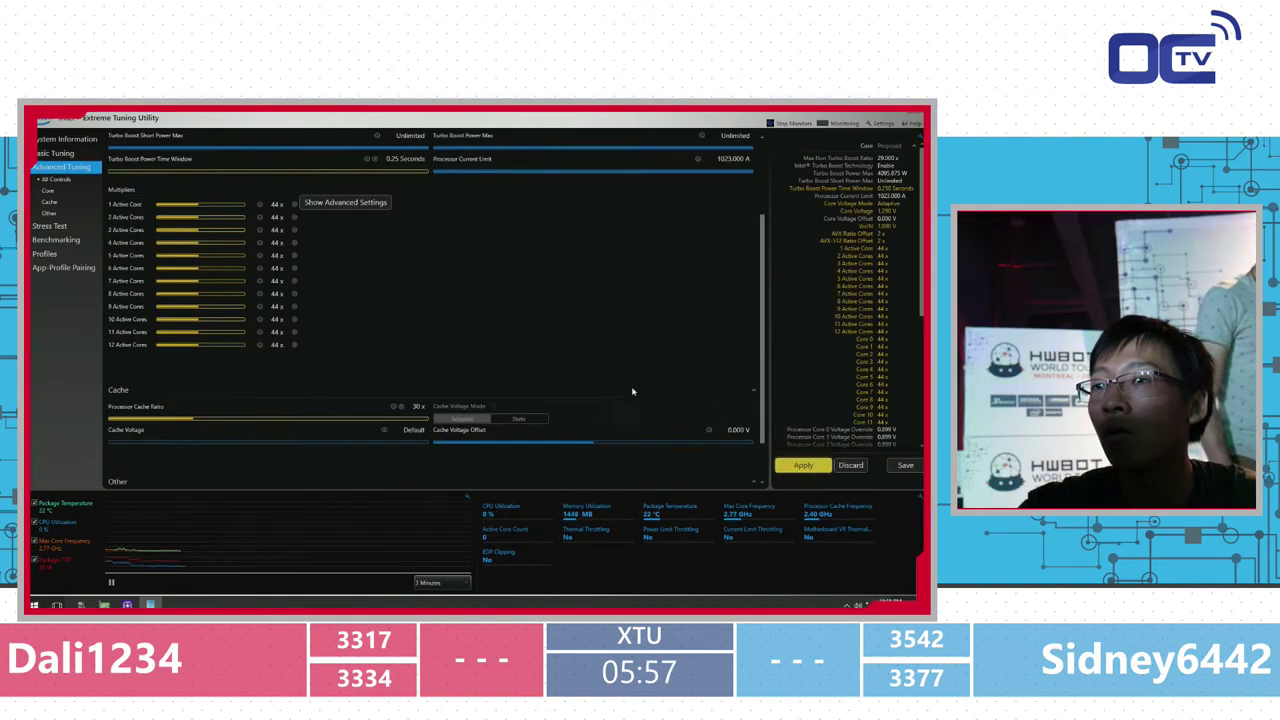
click(738, 407)
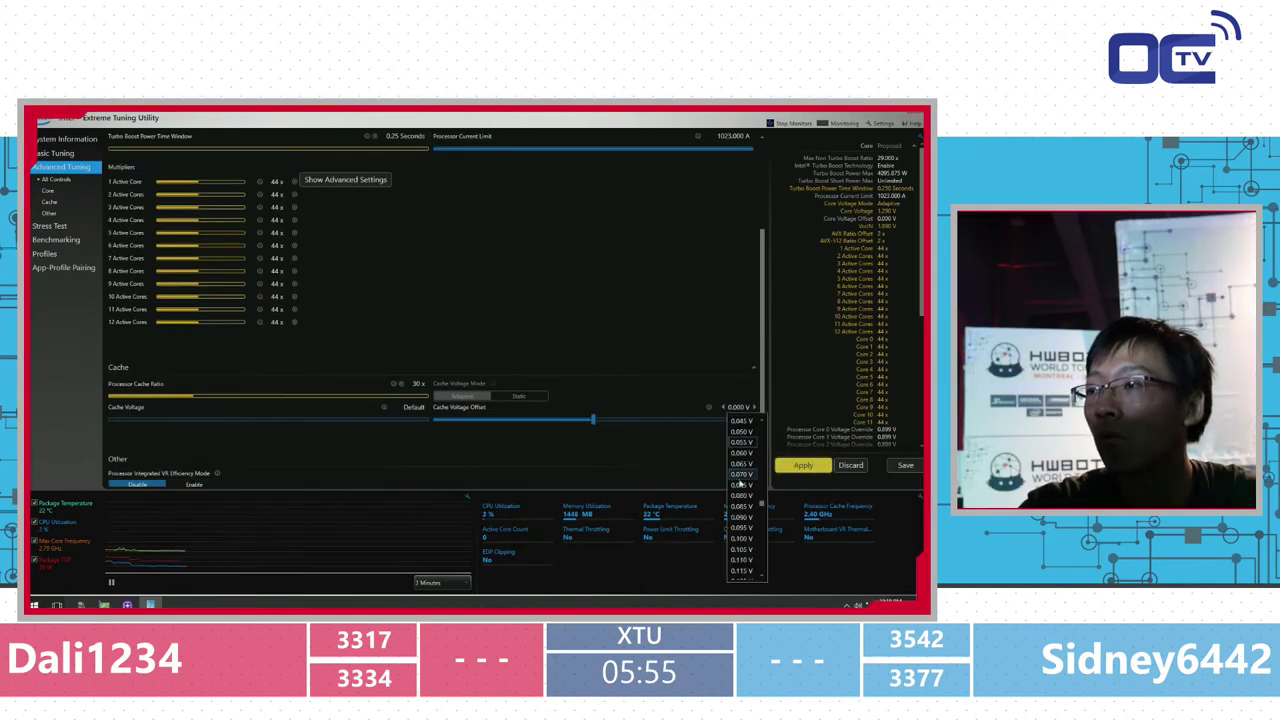
click(742, 431)
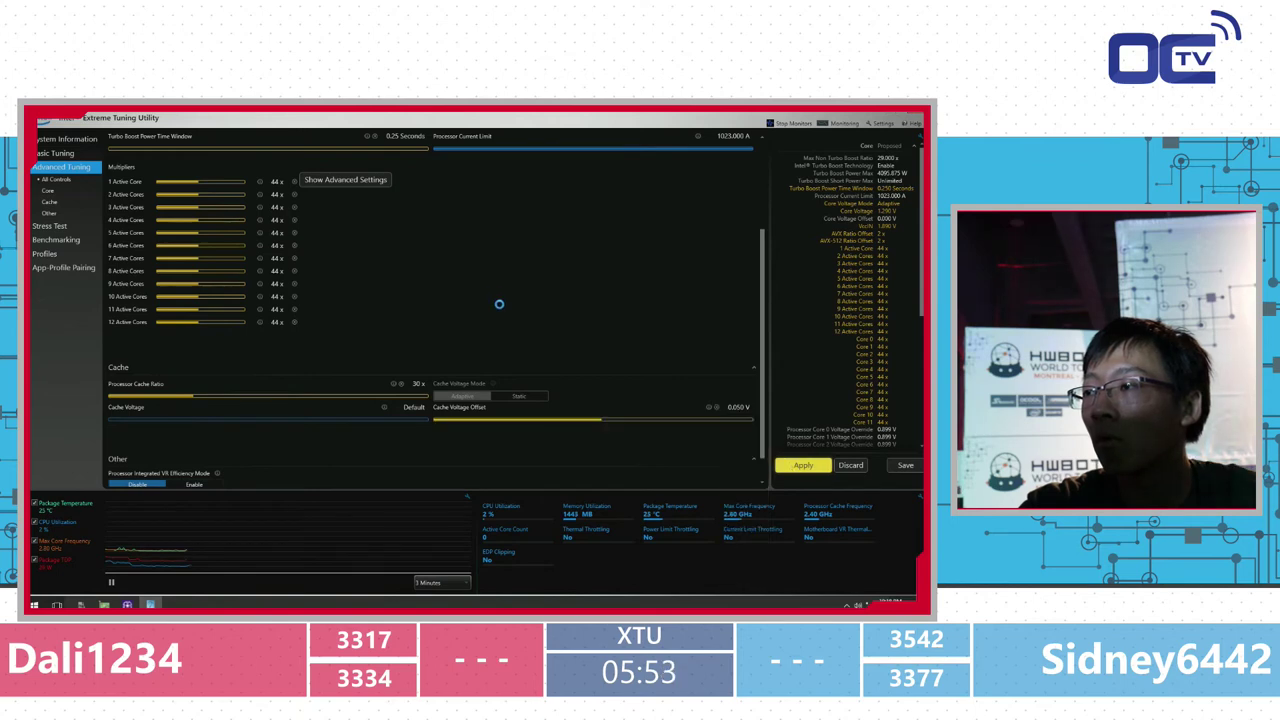
click(86, 239)
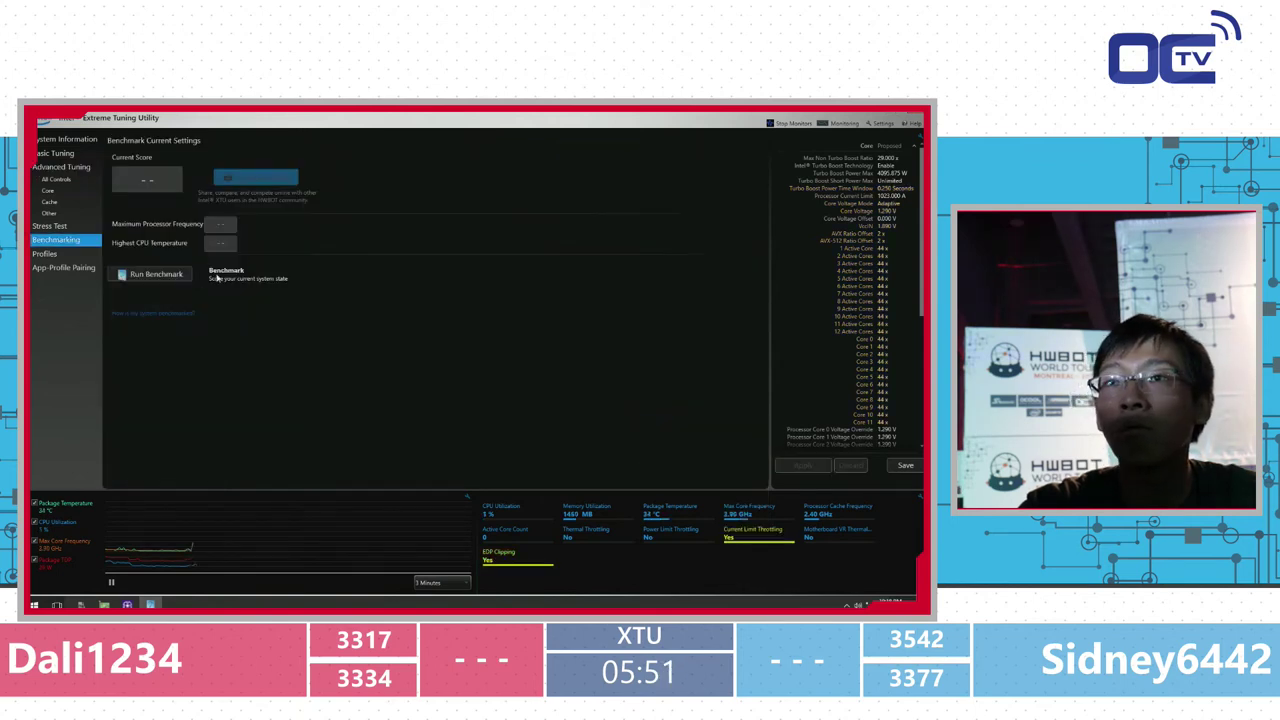
click(83, 169)
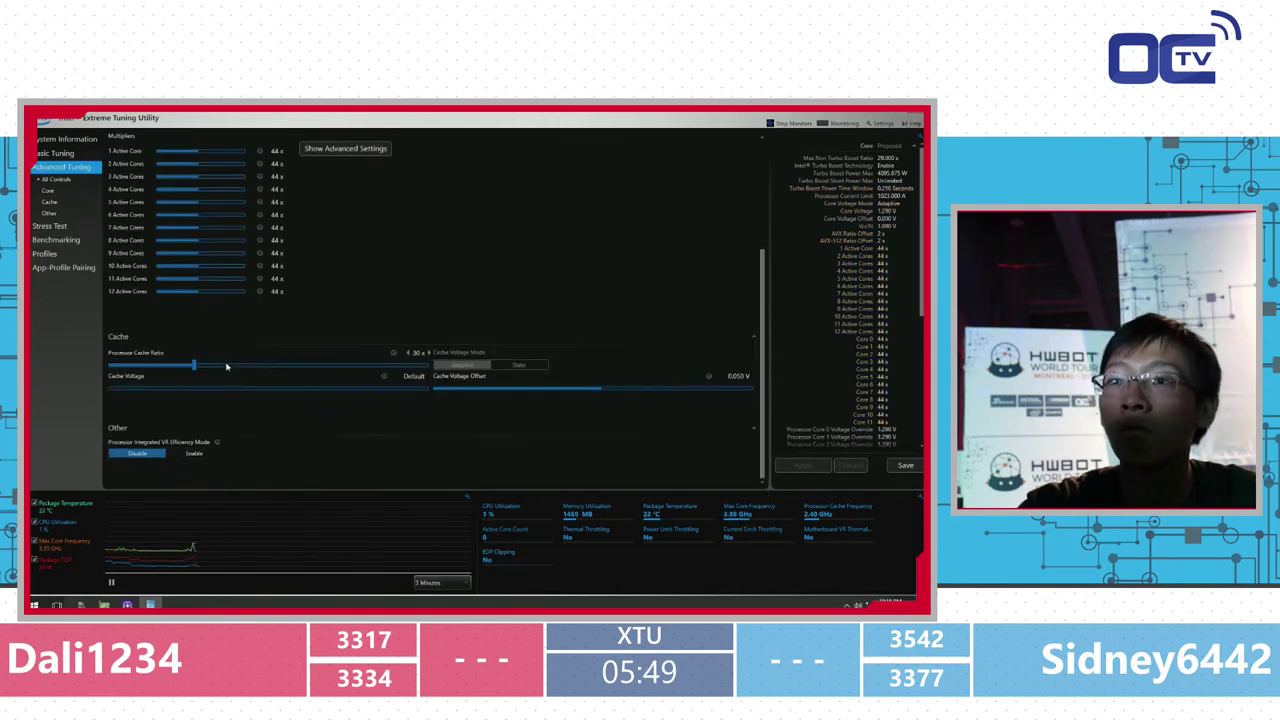
click(52, 242)
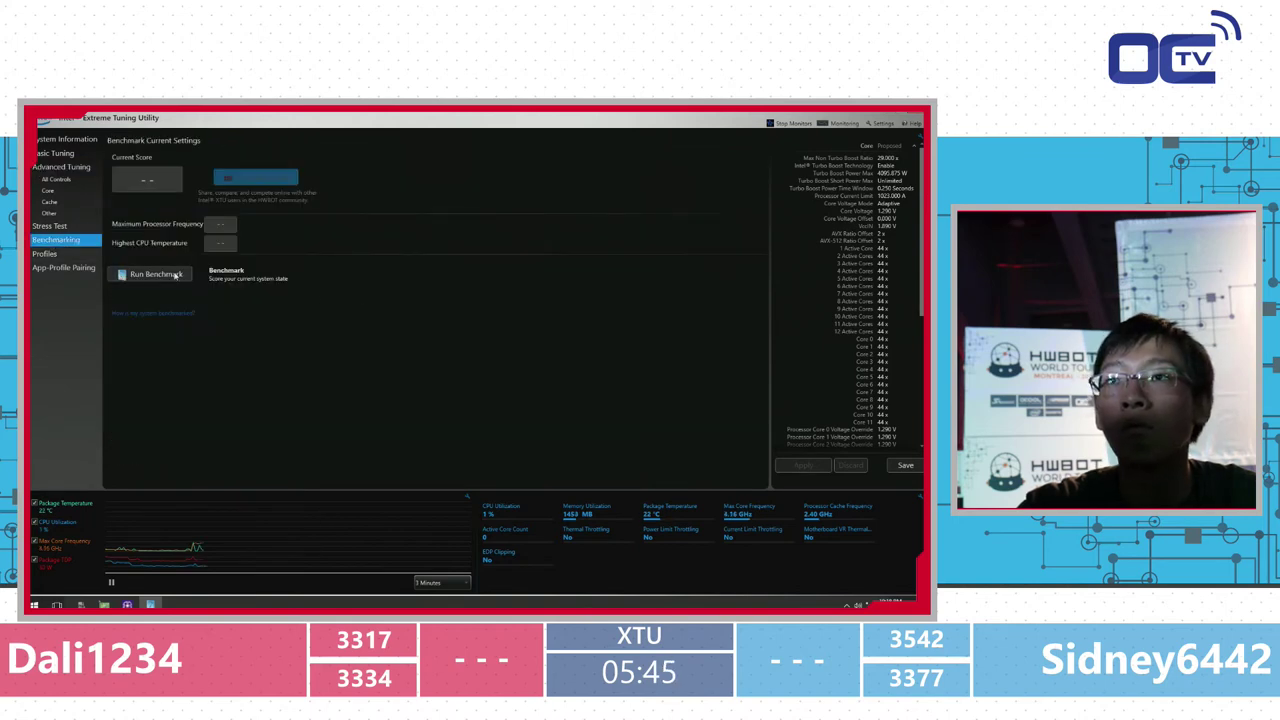
click(176, 275)
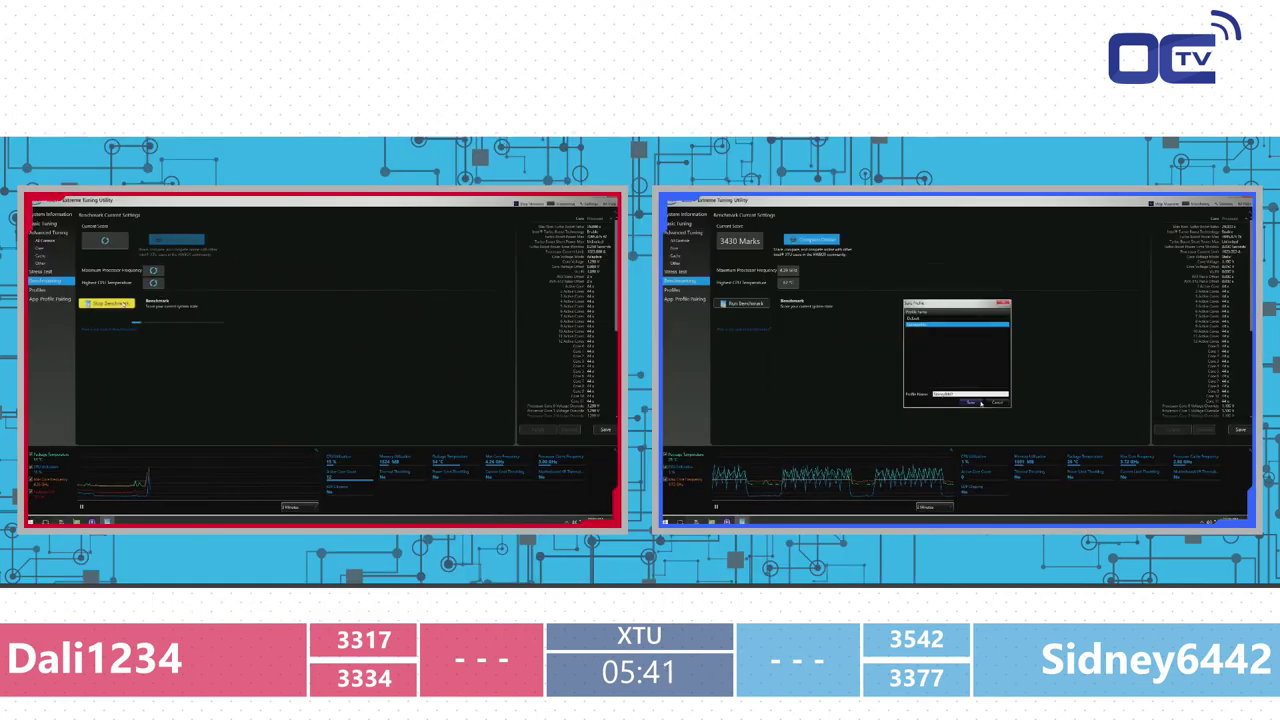
Save the other system's benchmarked tuning settings to the selected existing profile.
click(981, 403)
click(943, 371)
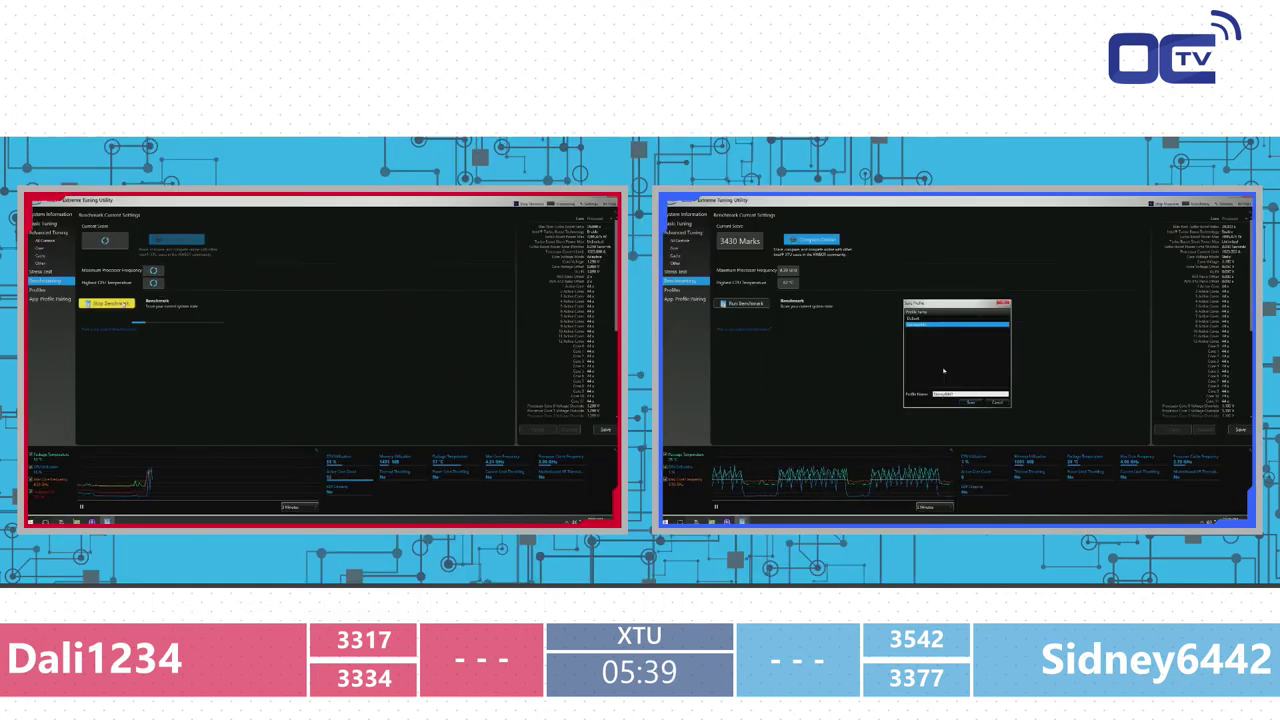
Raise the static core voltage to 1.125 V, apply it, and run the benchmark with the 30x cache ratio.
click(697, 244)
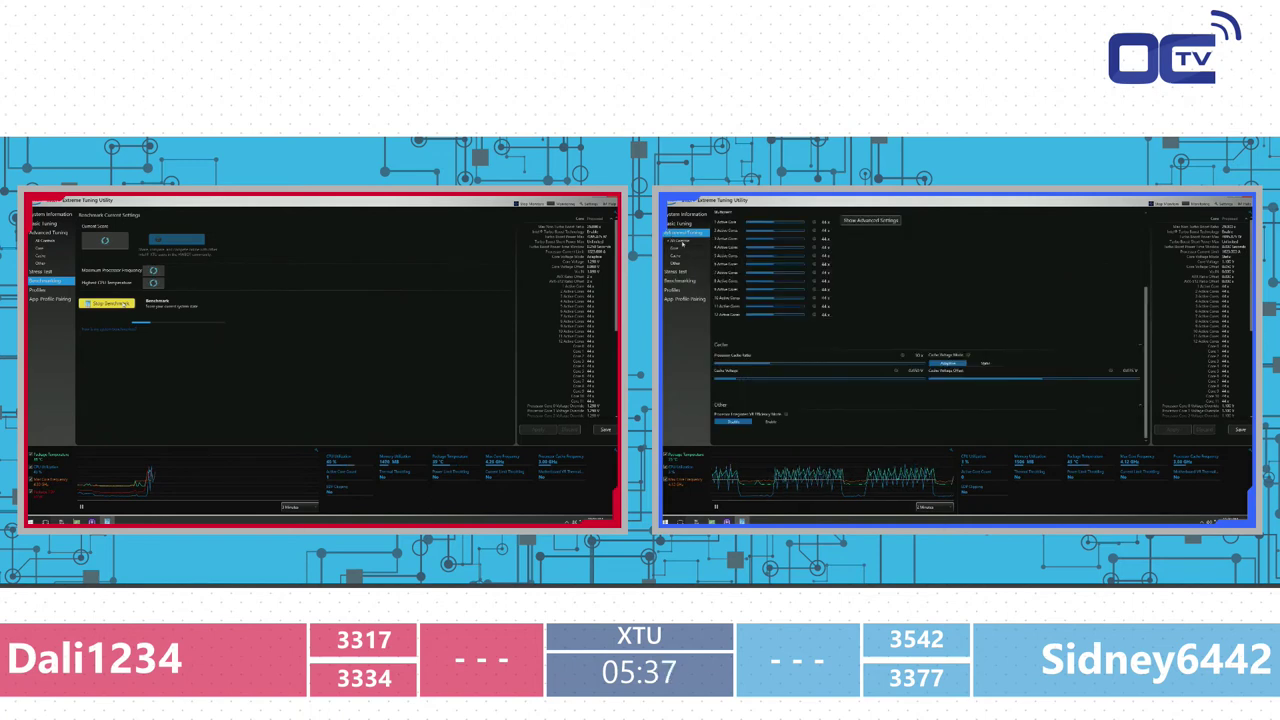
click(773, 314)
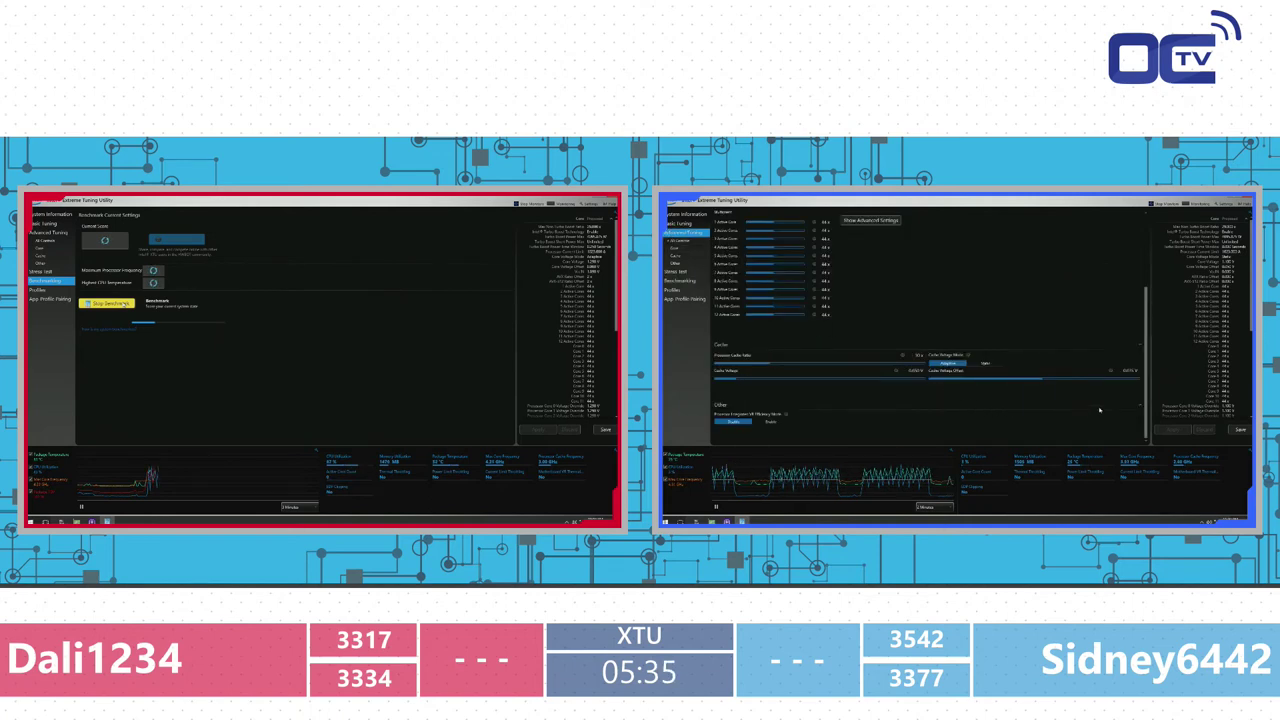
scroll(838, 284, up, 5)
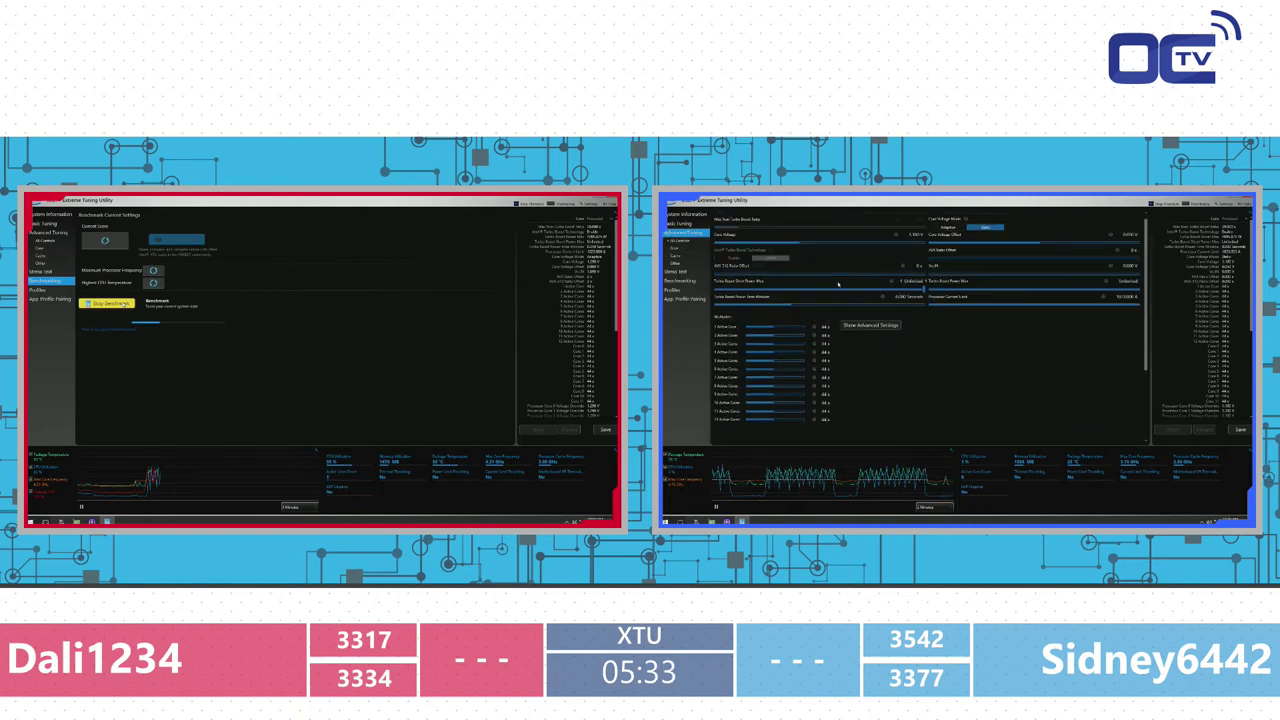
drag(1019, 248, 1040, 248)
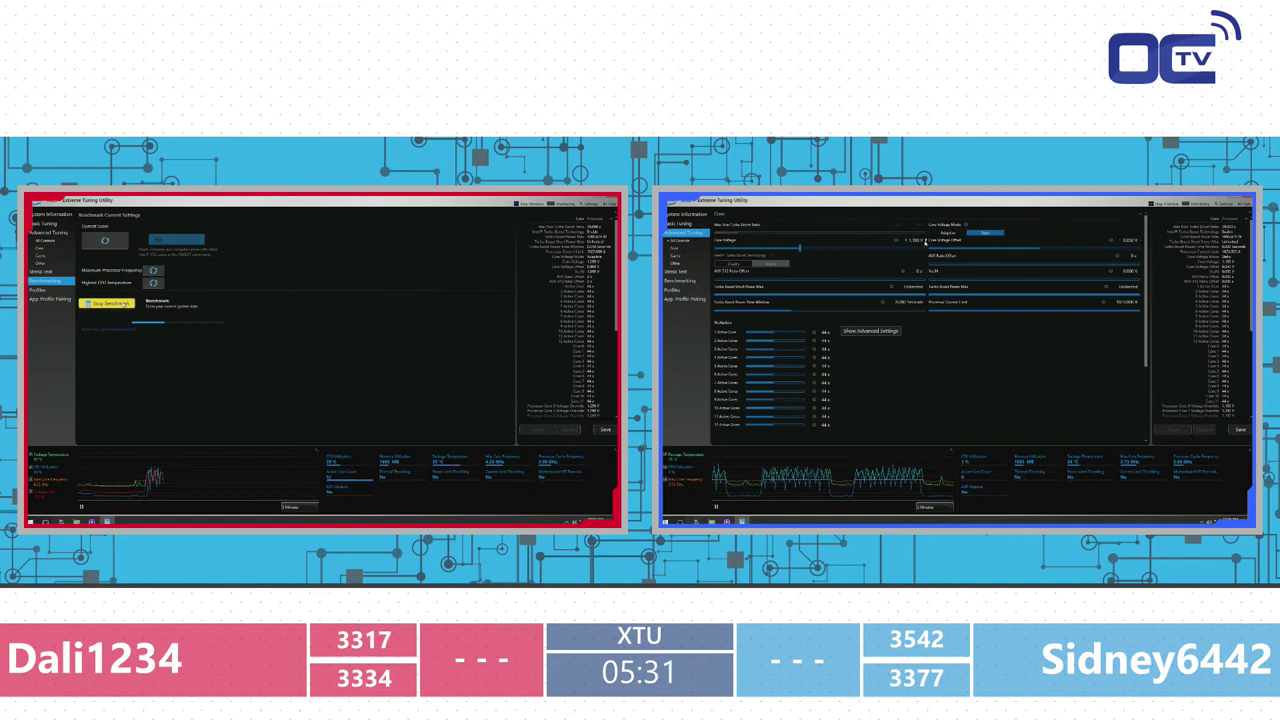
text(1.525)
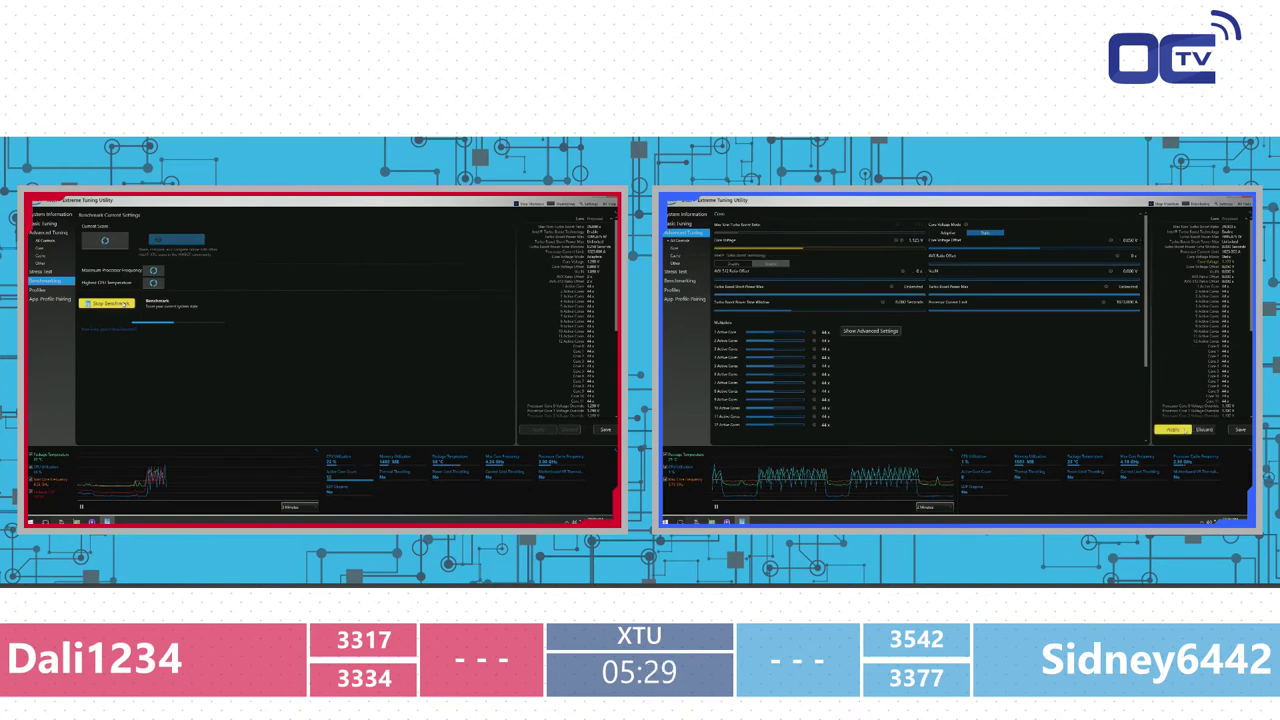
click(1172, 429)
click(686, 280)
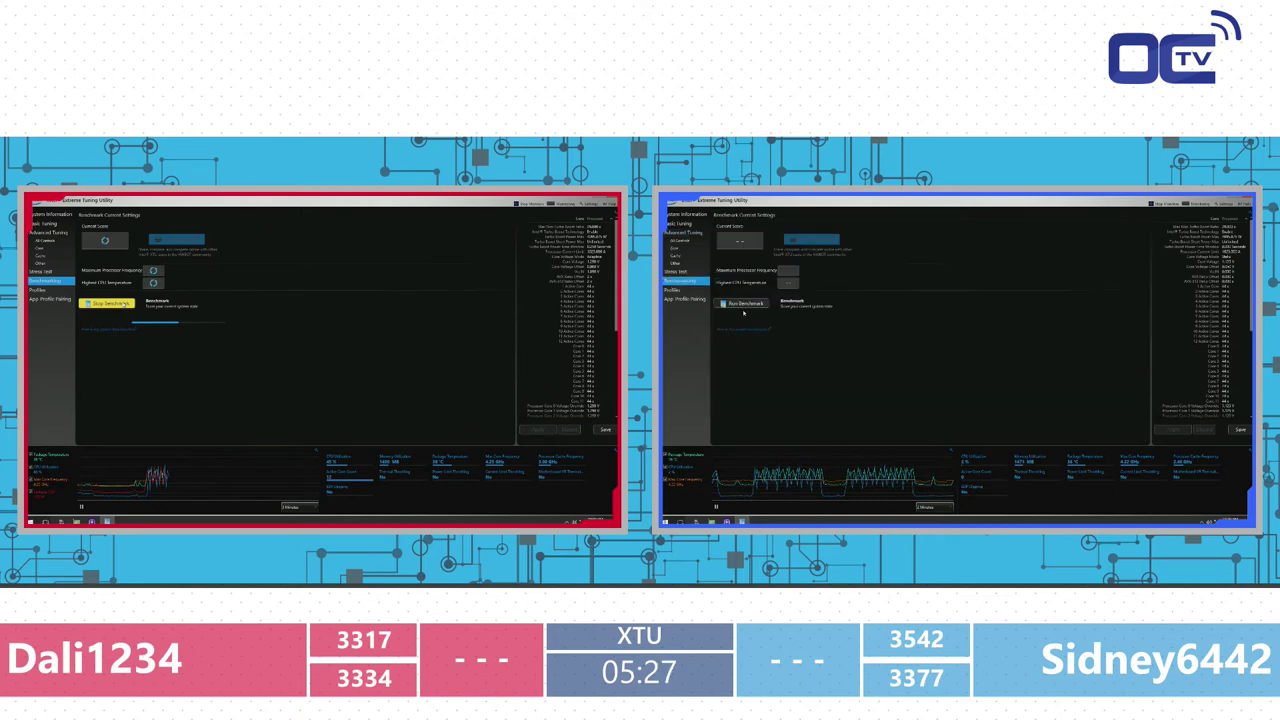
click(758, 305)
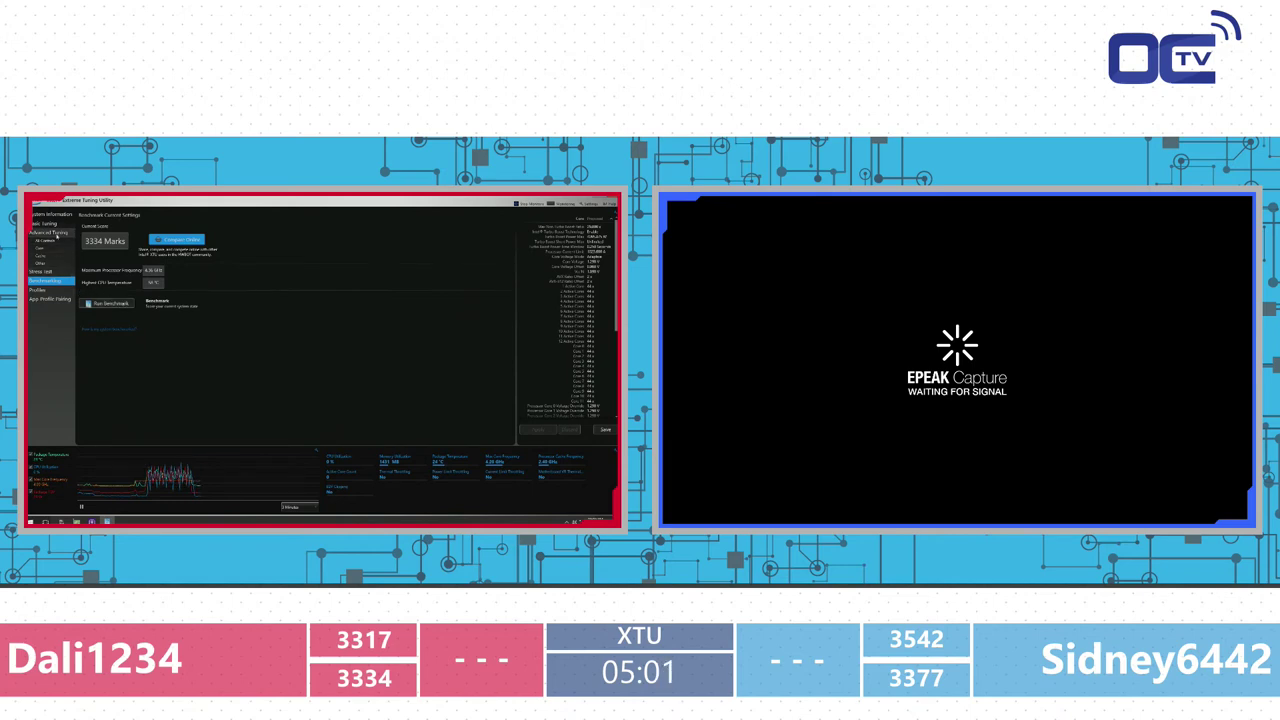
Set both AVX ratio offsets to 3x, the turbo boost power time window to 96 seconds, and the core voltage to 1.335 V.
click(50, 232)
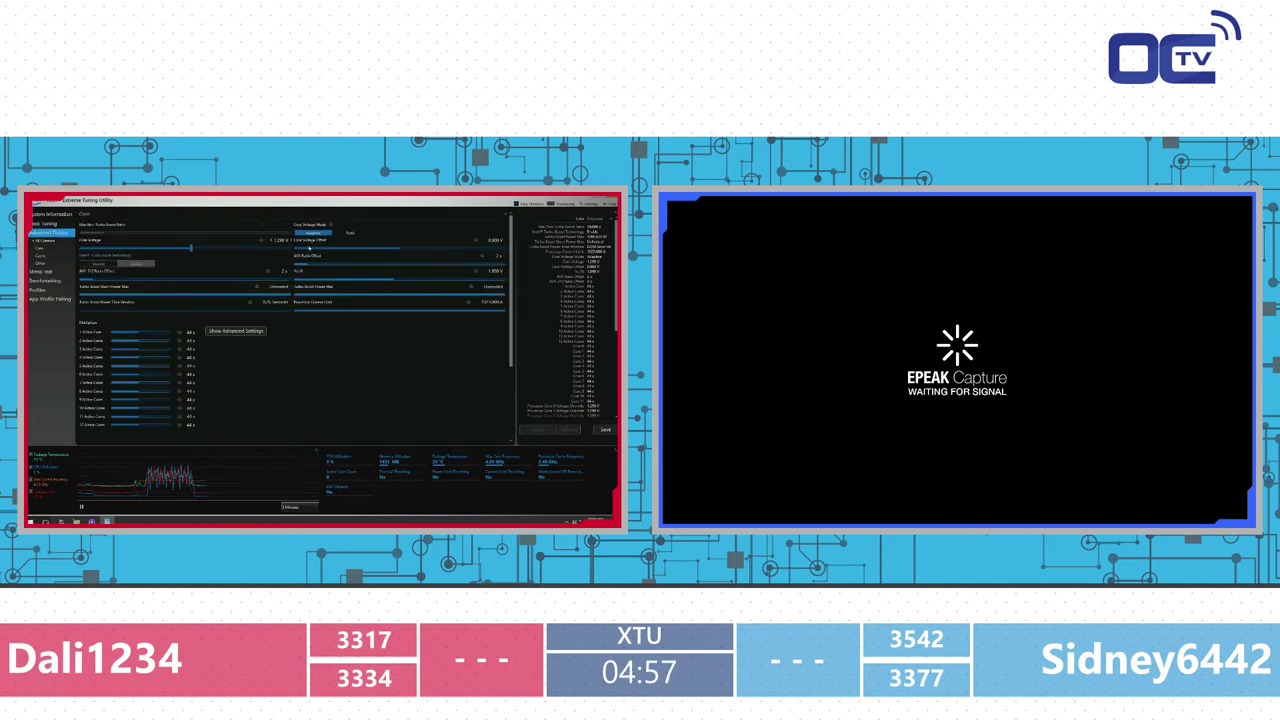
click(505, 256)
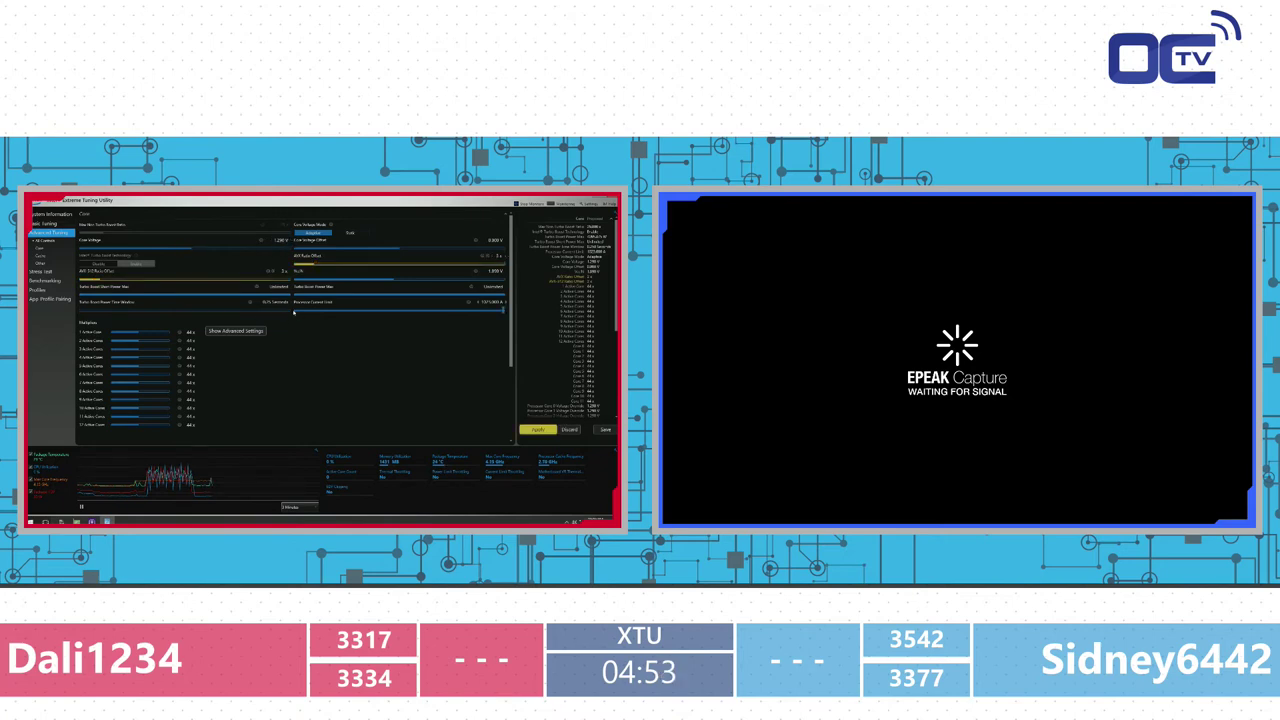
drag(84, 311, 401, 331)
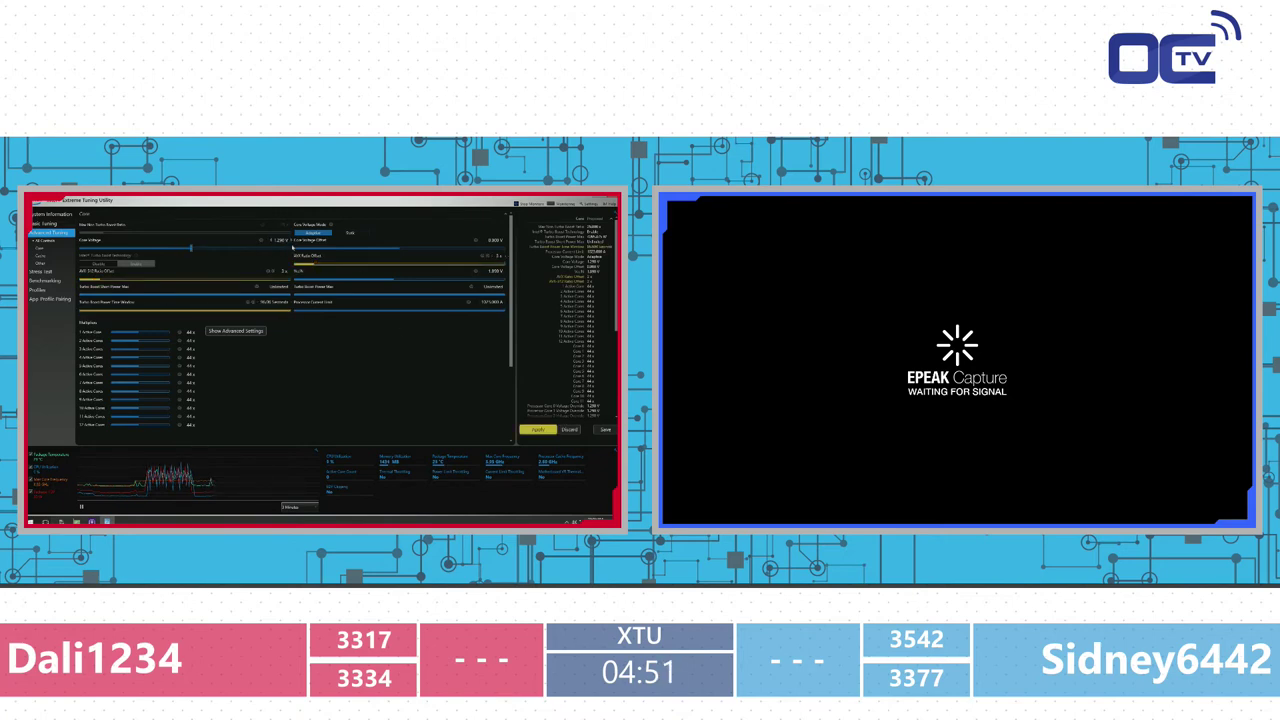
click(283, 241)
click(289, 311)
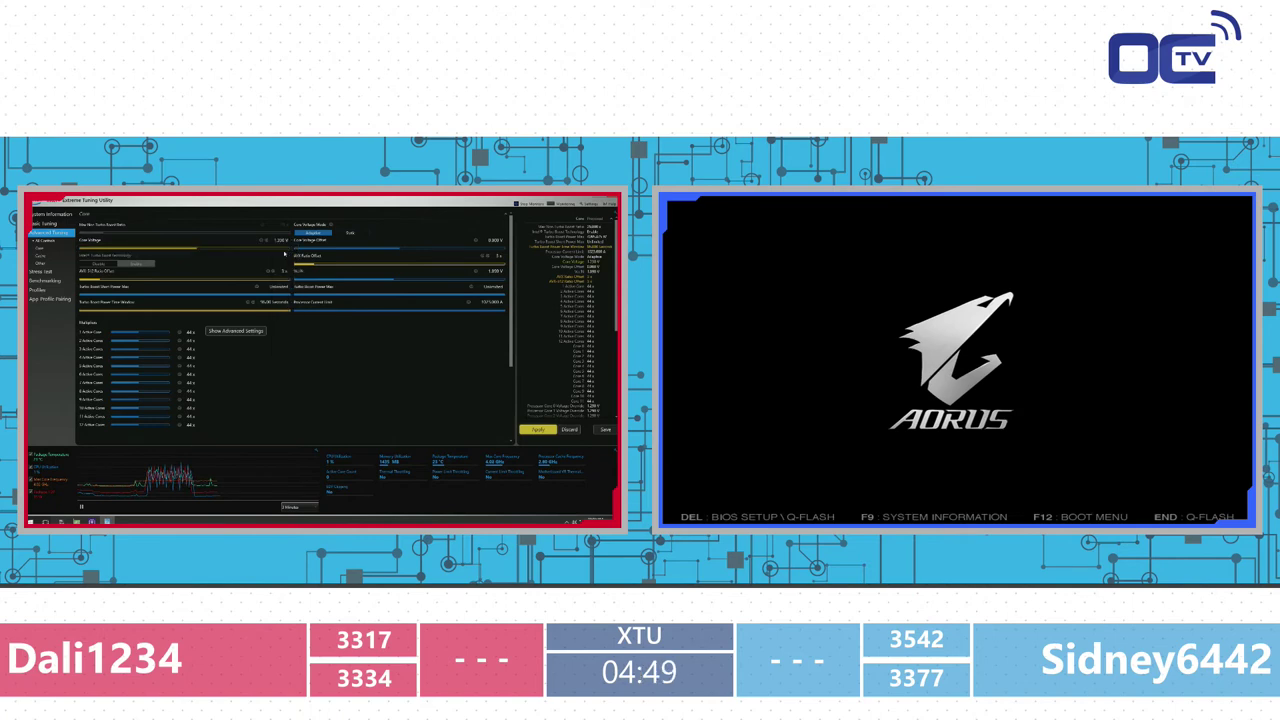
Set the core voltage offset to 0.045 V, apply the tuning changes, and run the benchmark.
click(501, 244)
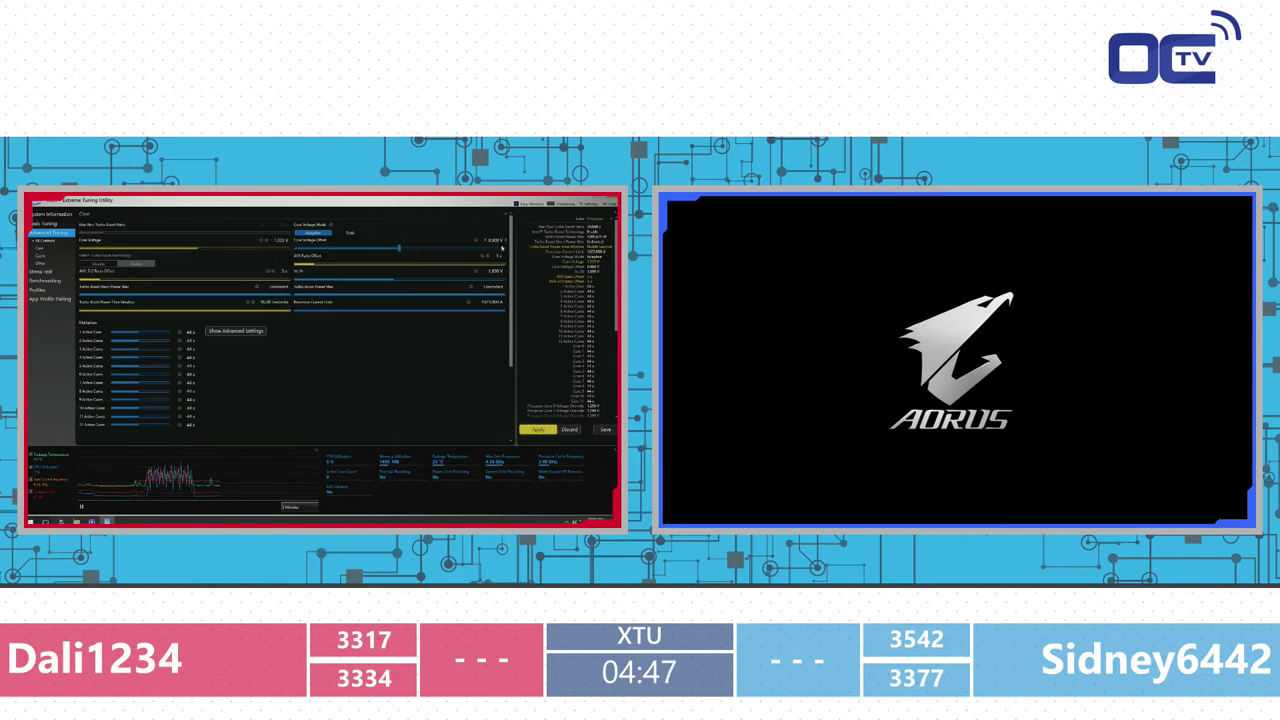
click(506, 240)
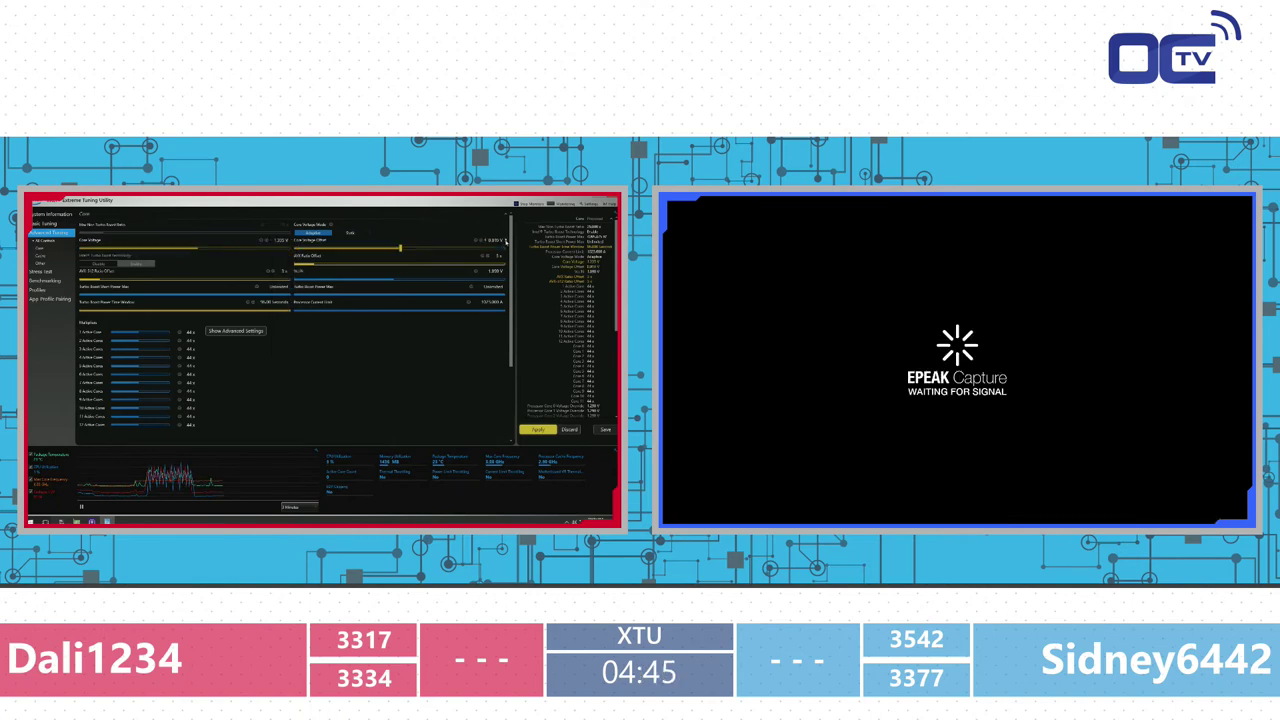
click(506, 240)
scroll(273, 336, down, 2)
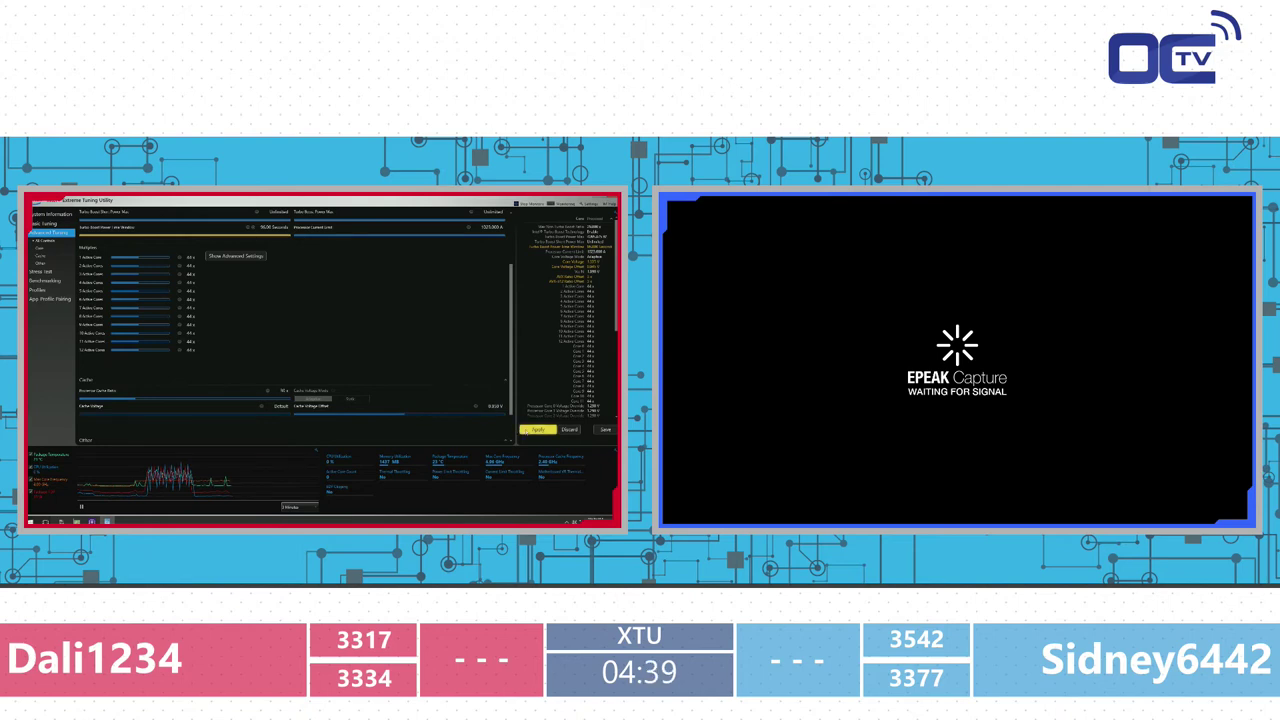
click(531, 430)
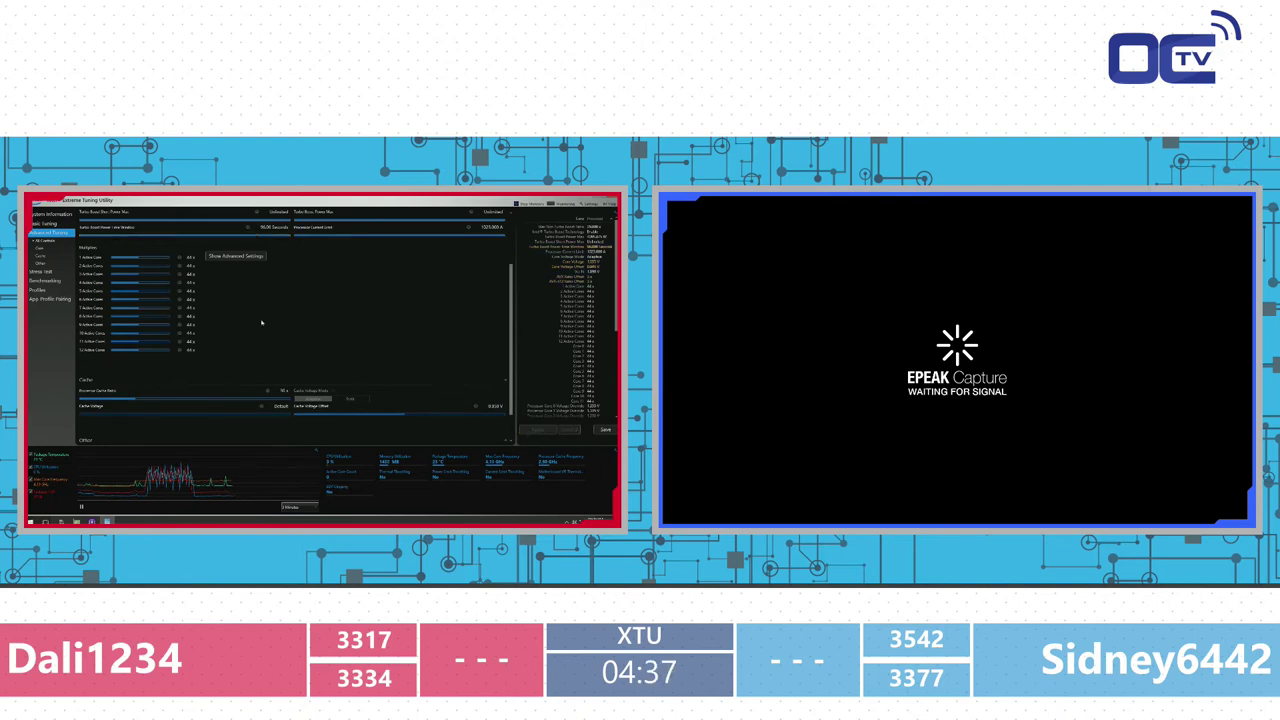
click(45, 280)
click(122, 304)
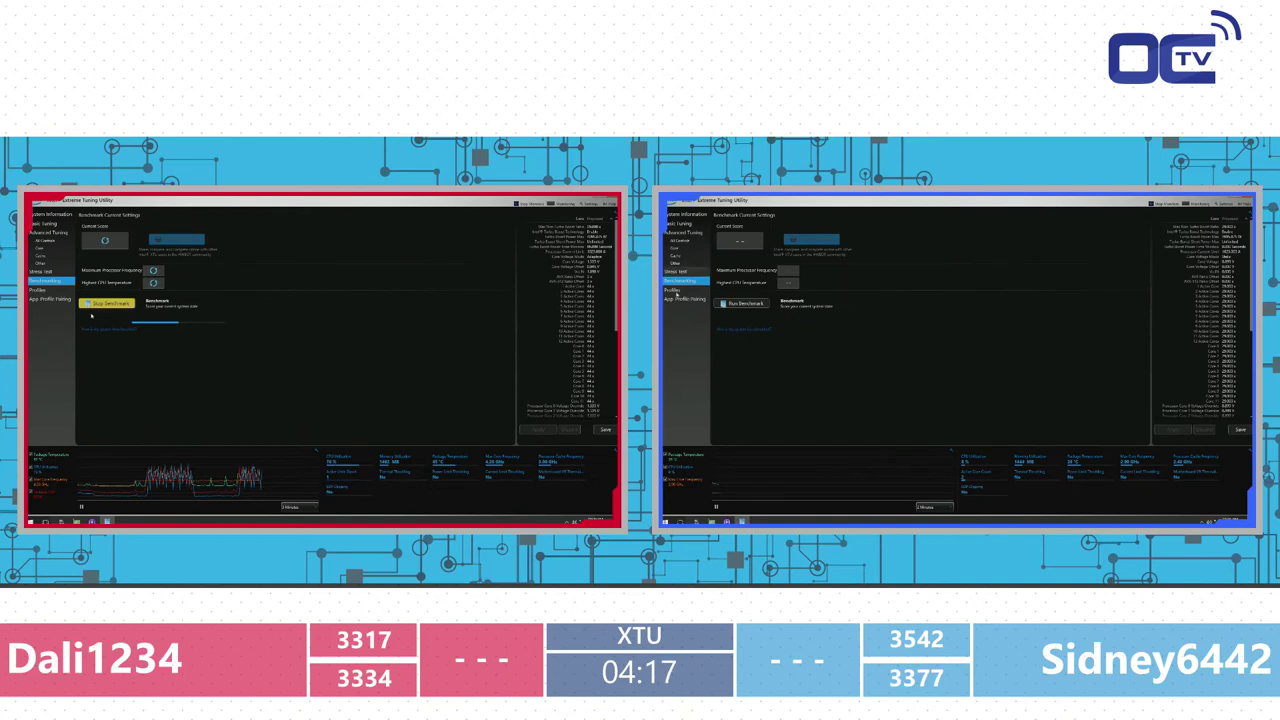
Load the saved custom tuning profile on the other, restarted system.
click(672, 289)
click(757, 258)
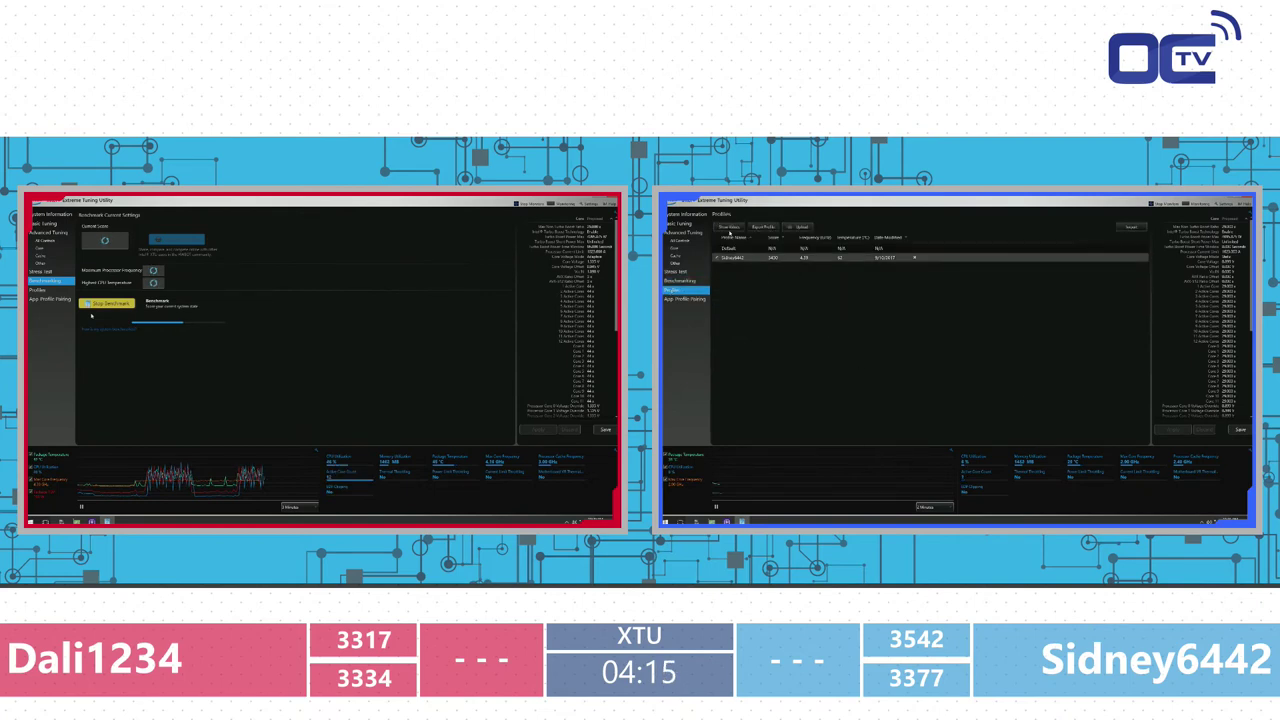
double_click(801, 260)
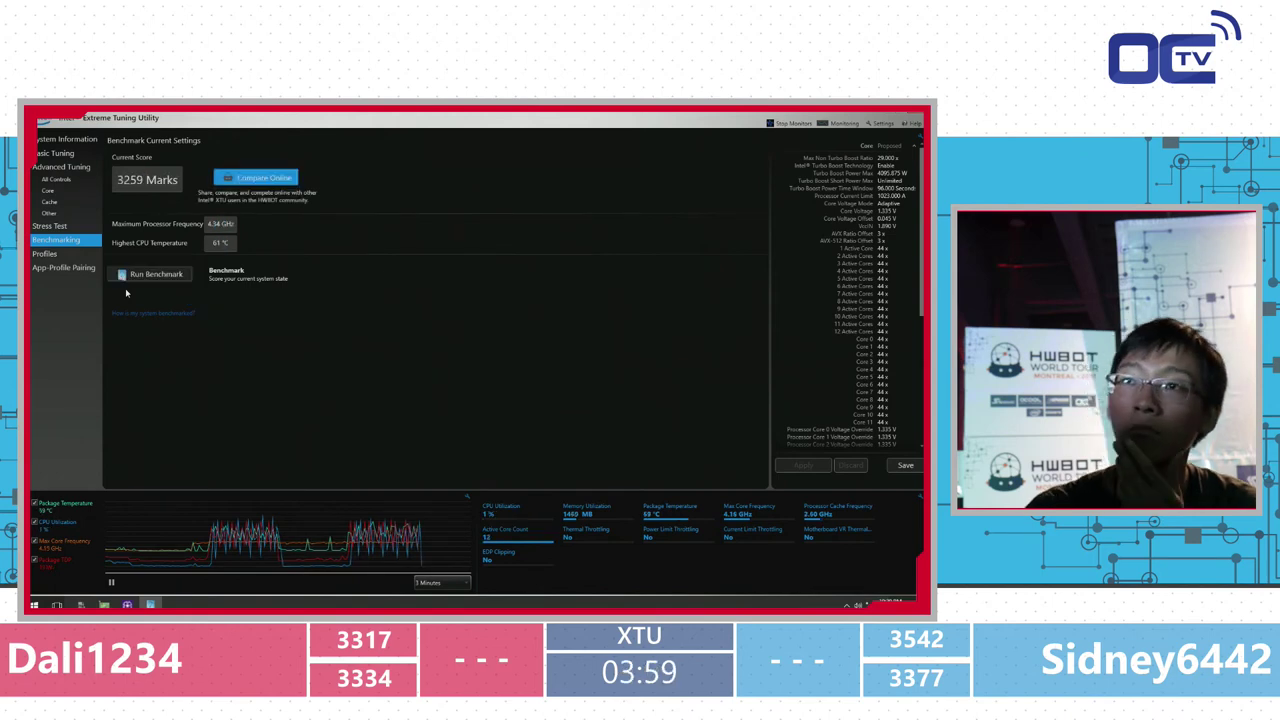
Set the first system's Adaptive core voltage to 1.330 V and VccIN to 1.920 V, and apply both.
click(62, 166)
click(56, 195)
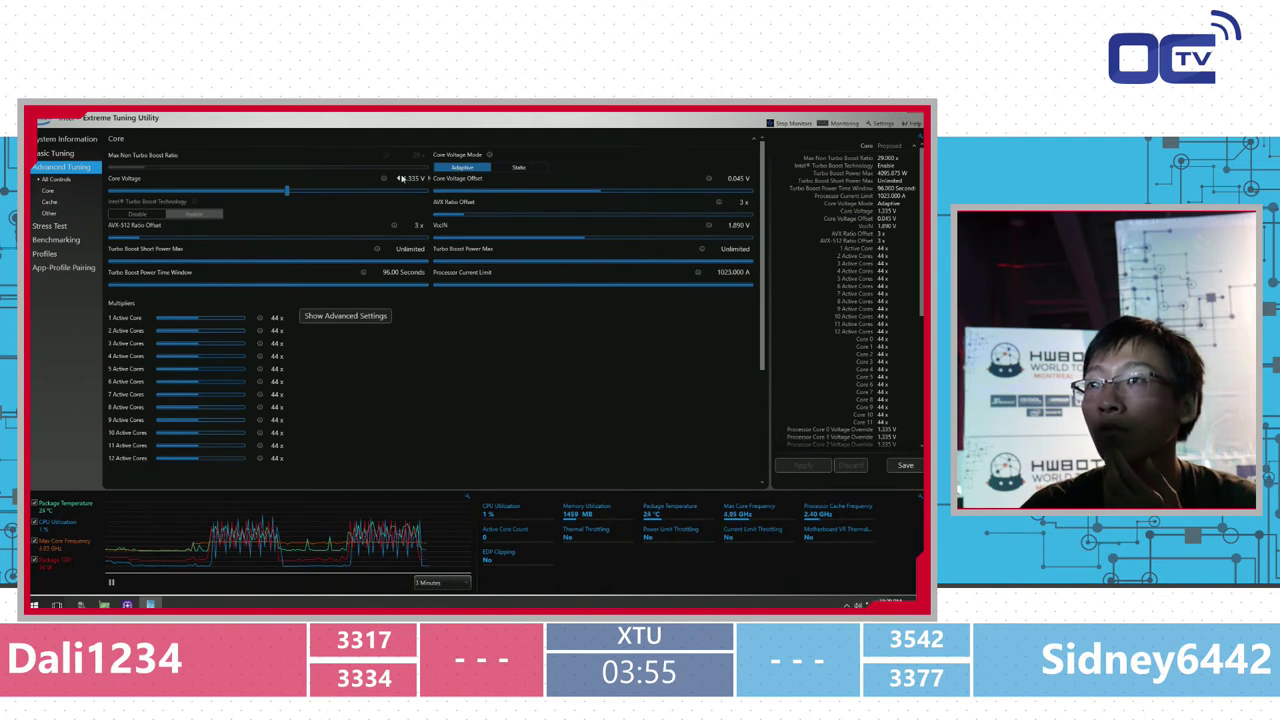
click(399, 178)
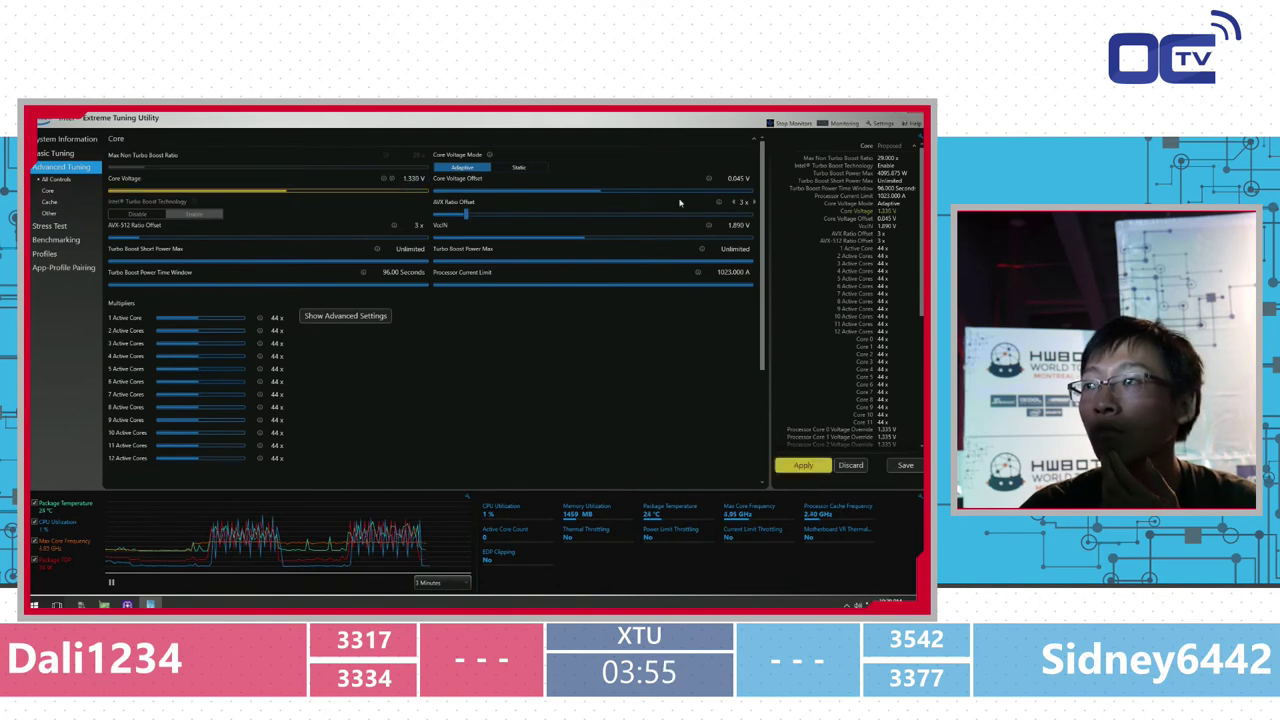
click(586, 240)
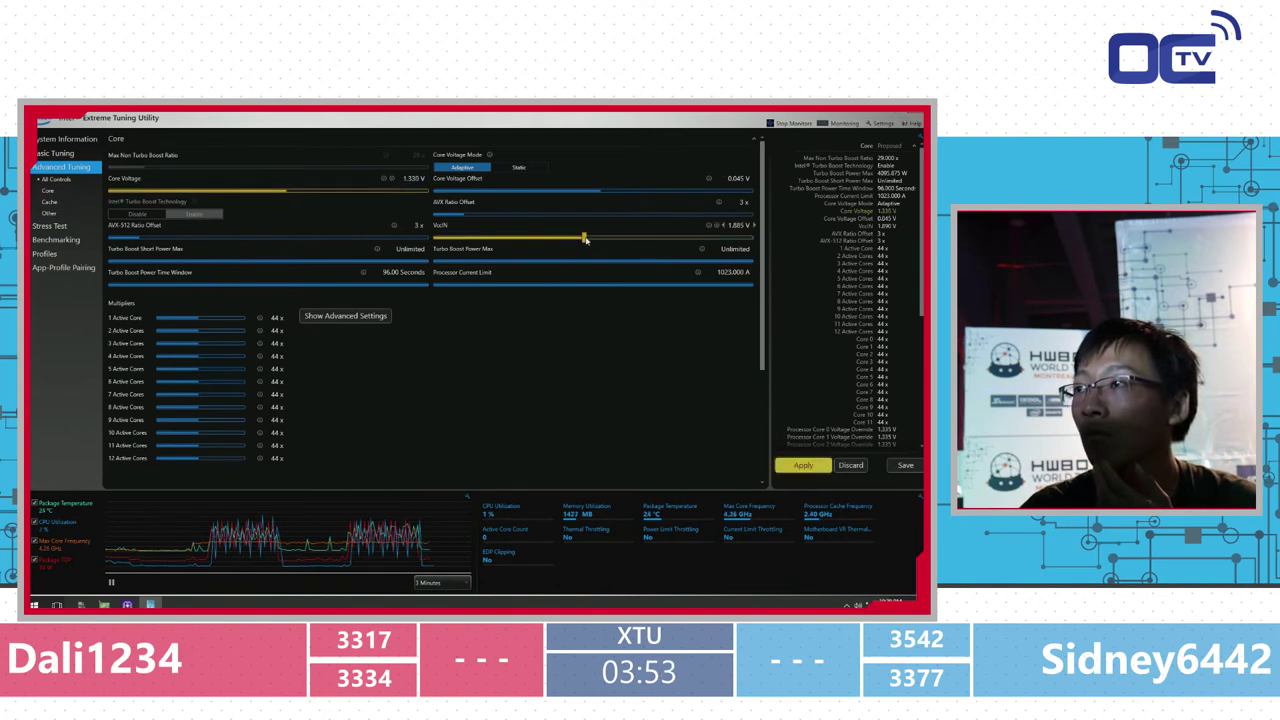
click(725, 226)
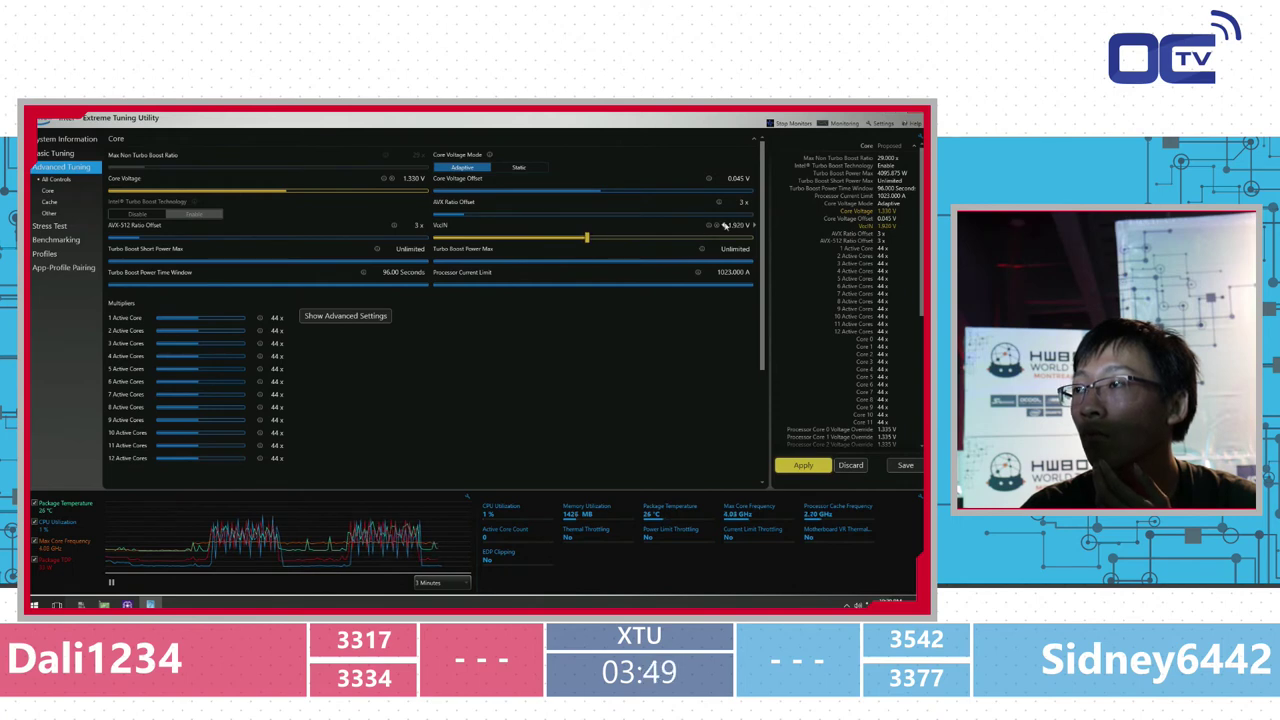
click(801, 465)
Review the cache settings and raise the core voltage one increment above 1.330 V.
scroll(672, 431, down, 3)
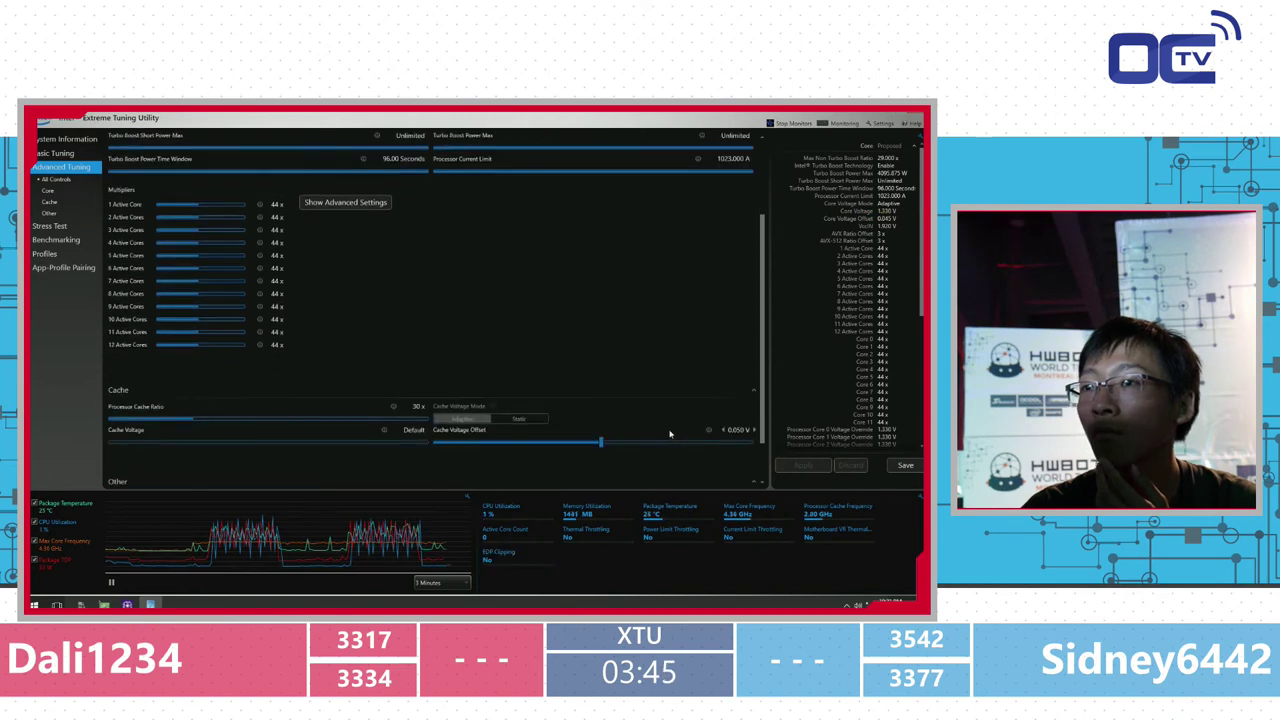
scroll(557, 402, up, 3)
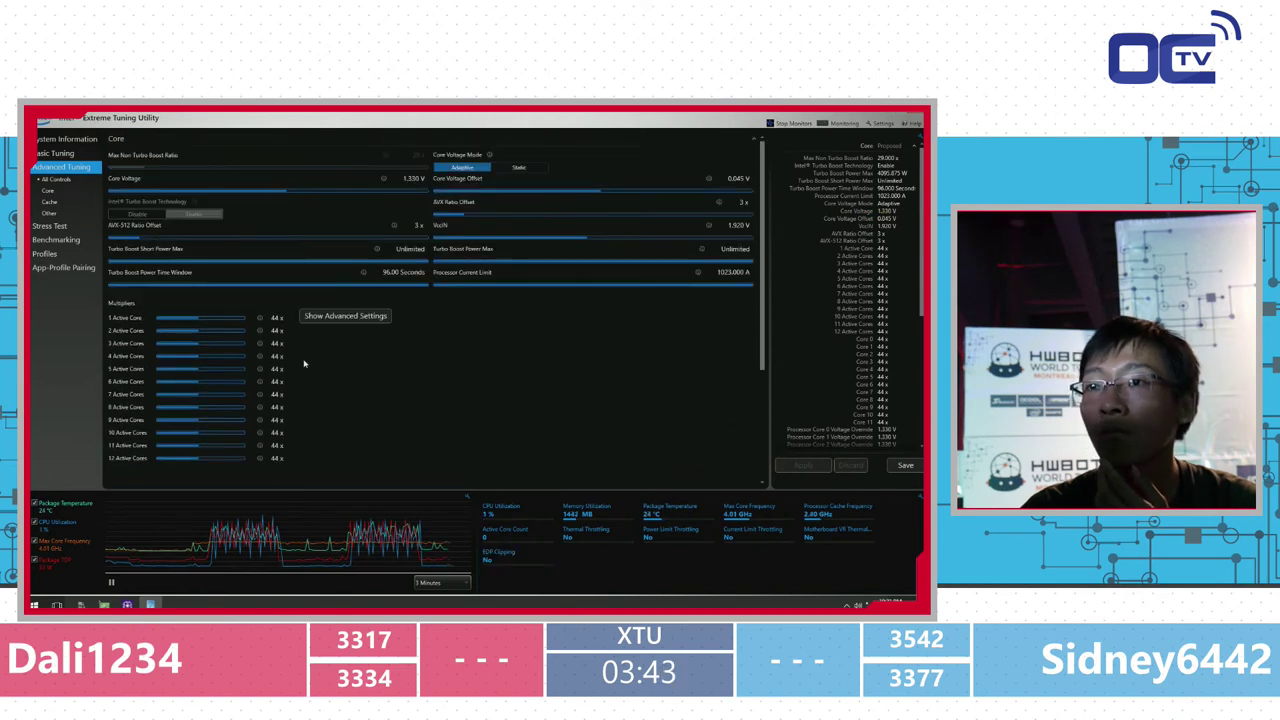
click(427, 178)
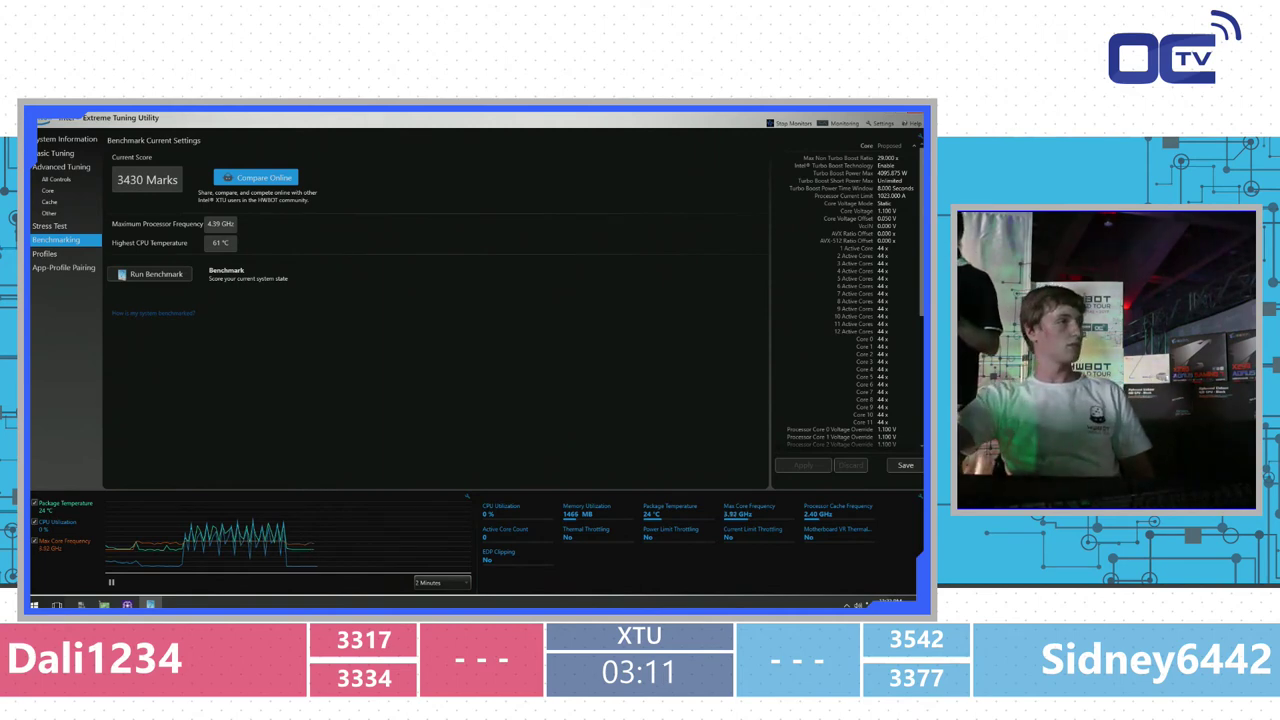
Save the other system's static 1.100 V tuning settings over its existing custom profile.
click(61, 166)
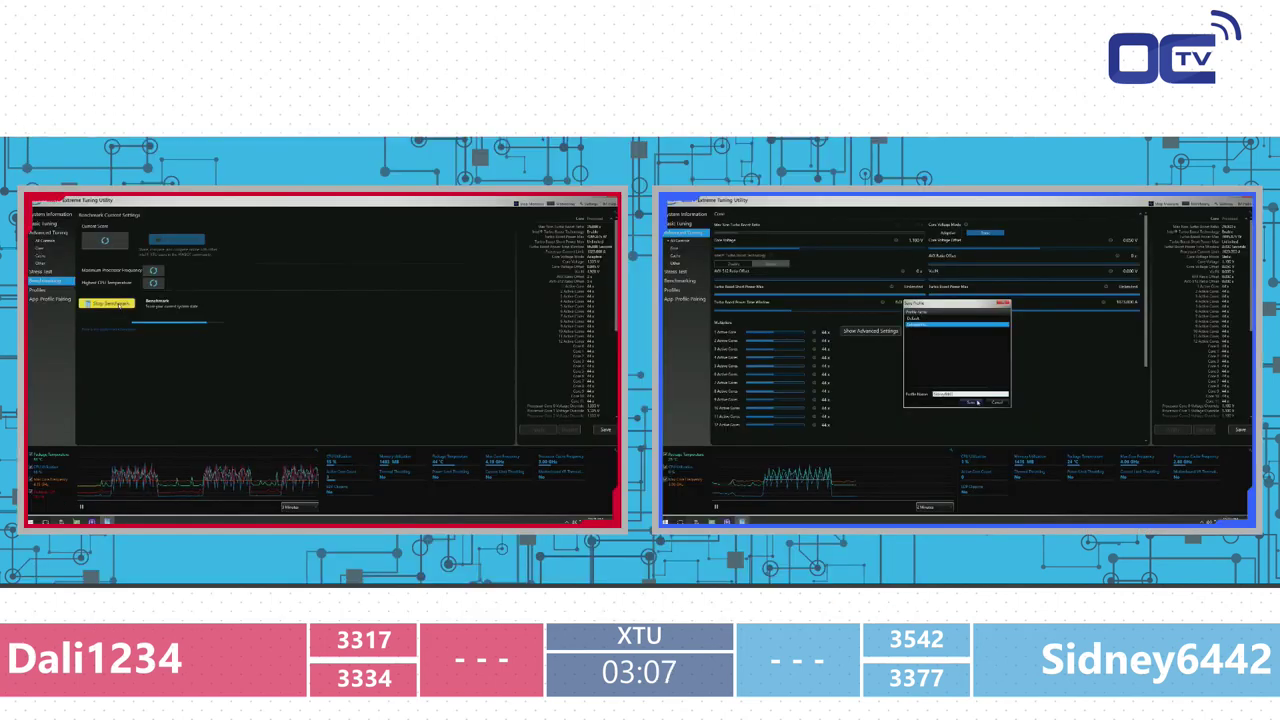
key(Return)
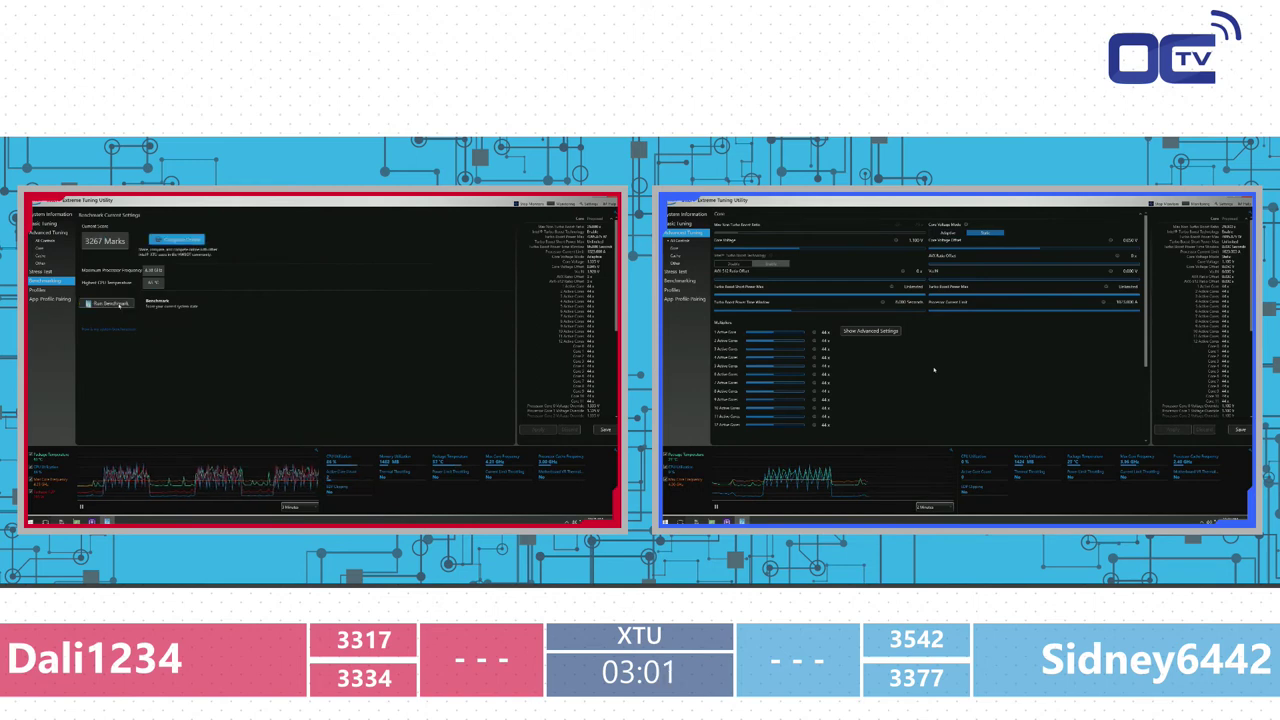
Lower the AVX ratio offsets to 2x on the first system and apply the change.
click(48, 232)
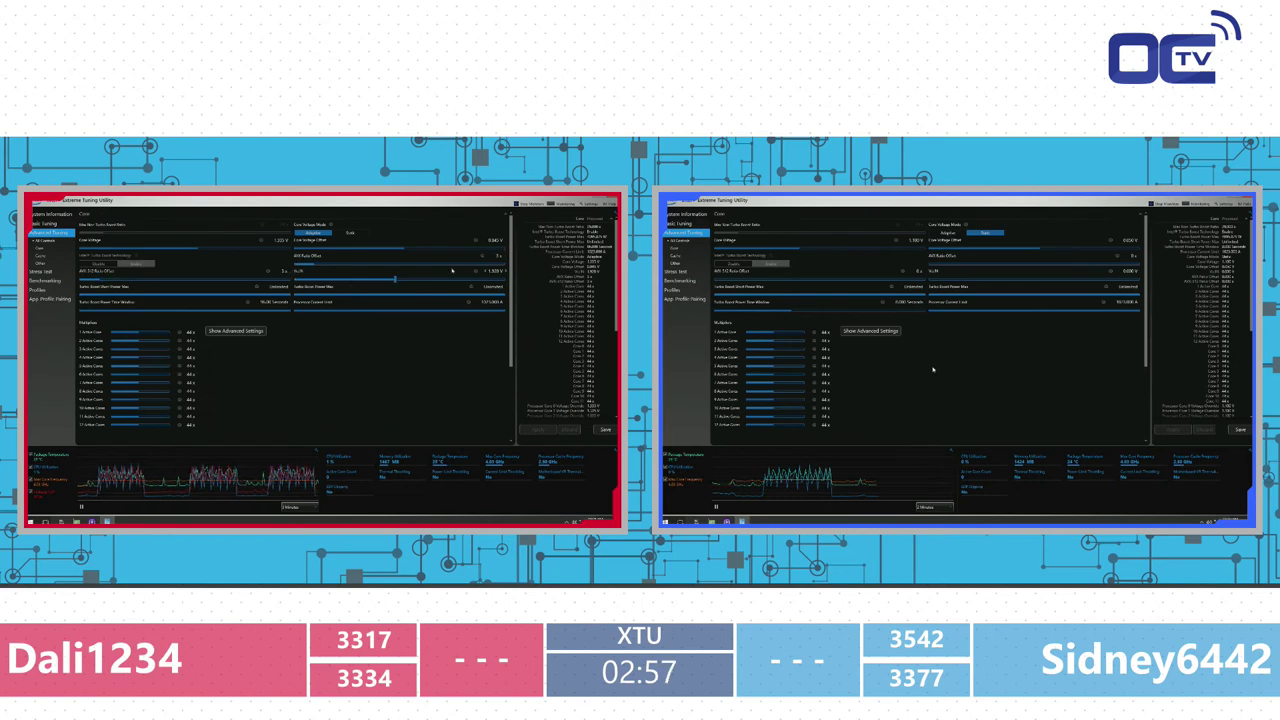
click(488, 258)
scroll(914, 376, down, 3)
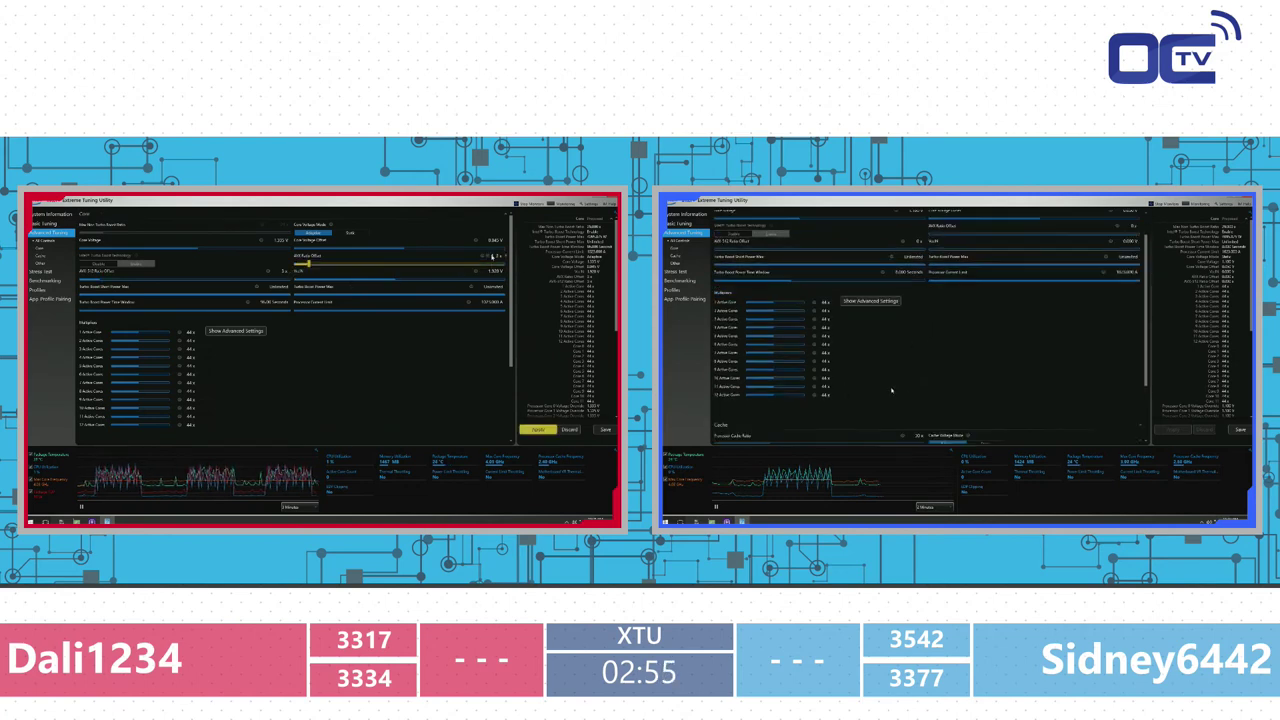
scroll(884, 381, down, 3)
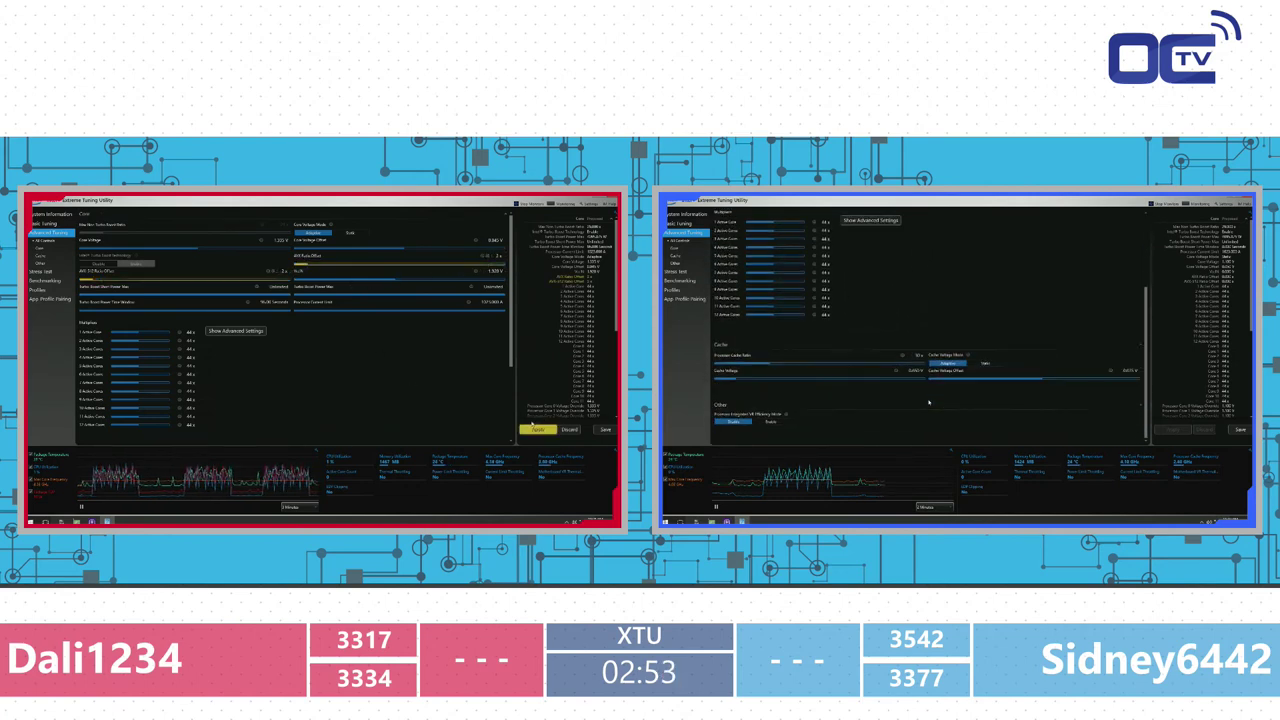
click(532, 429)
Set the first system's core voltage offset to 0.050 V and the other's cache voltage to 0.675 V with a 0.080 V offset, applying both.
click(921, 373)
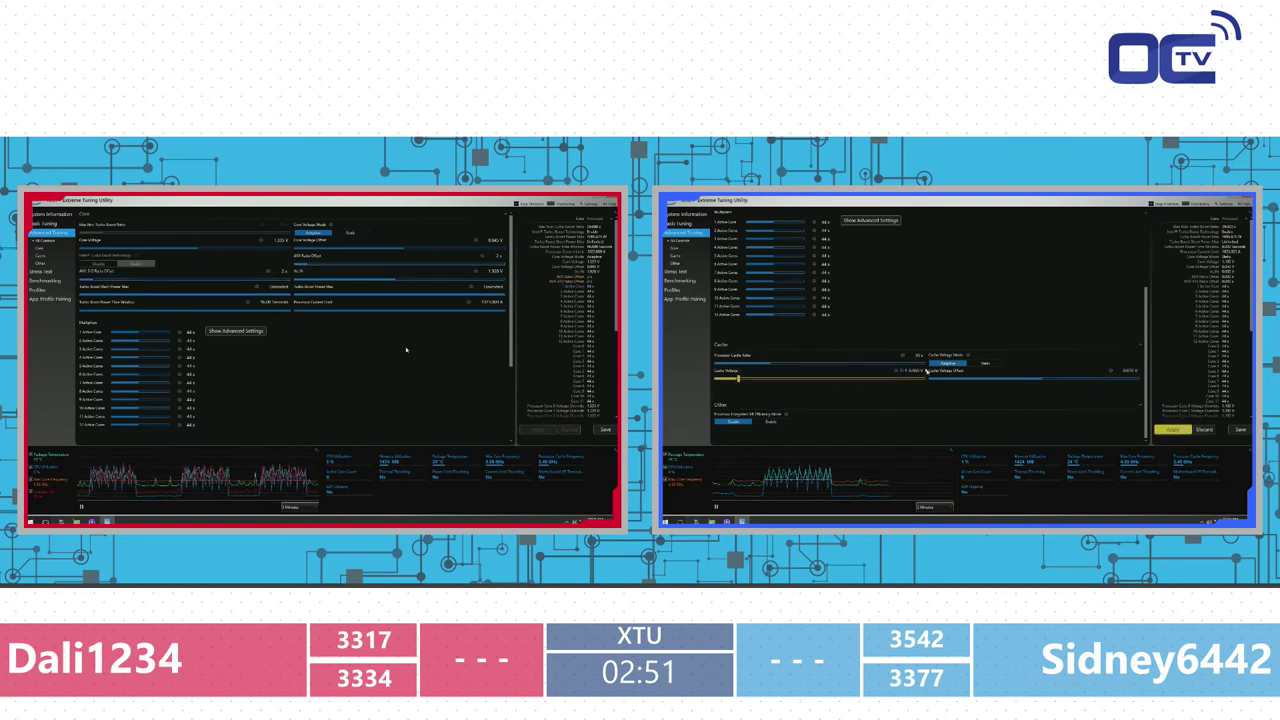
click(504, 243)
click(1140, 371)
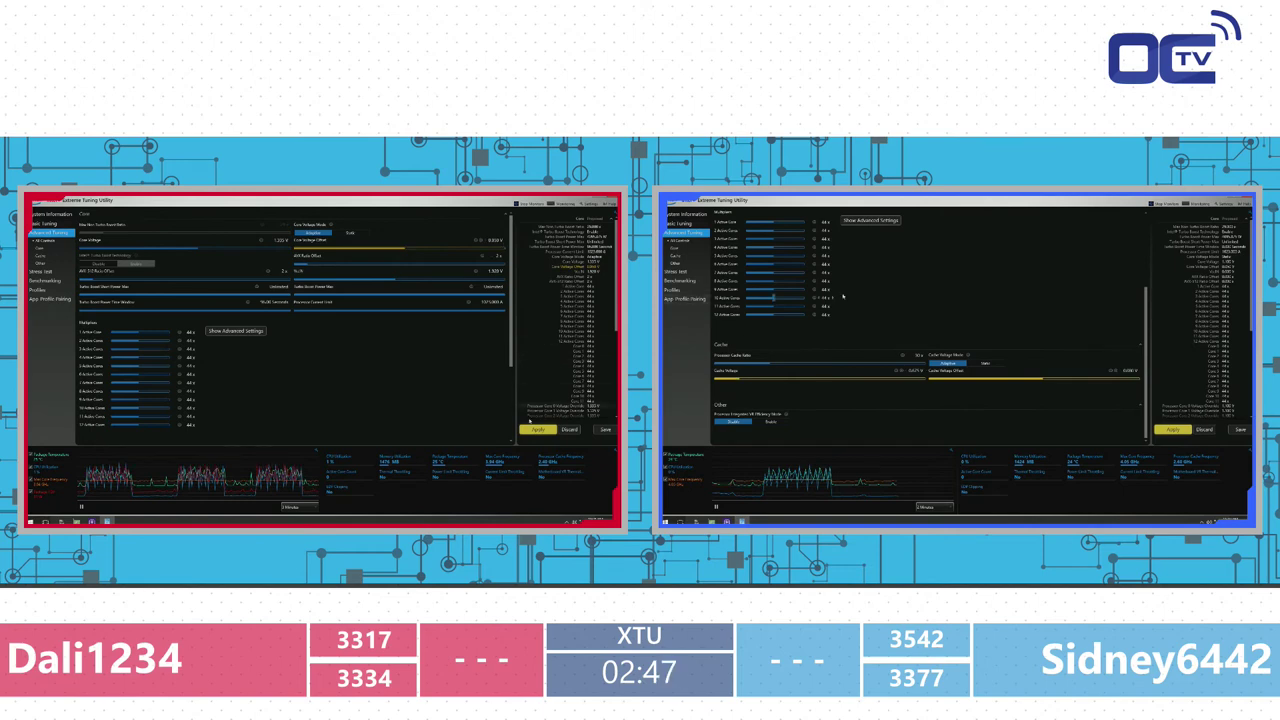
click(538, 429)
click(1172, 429)
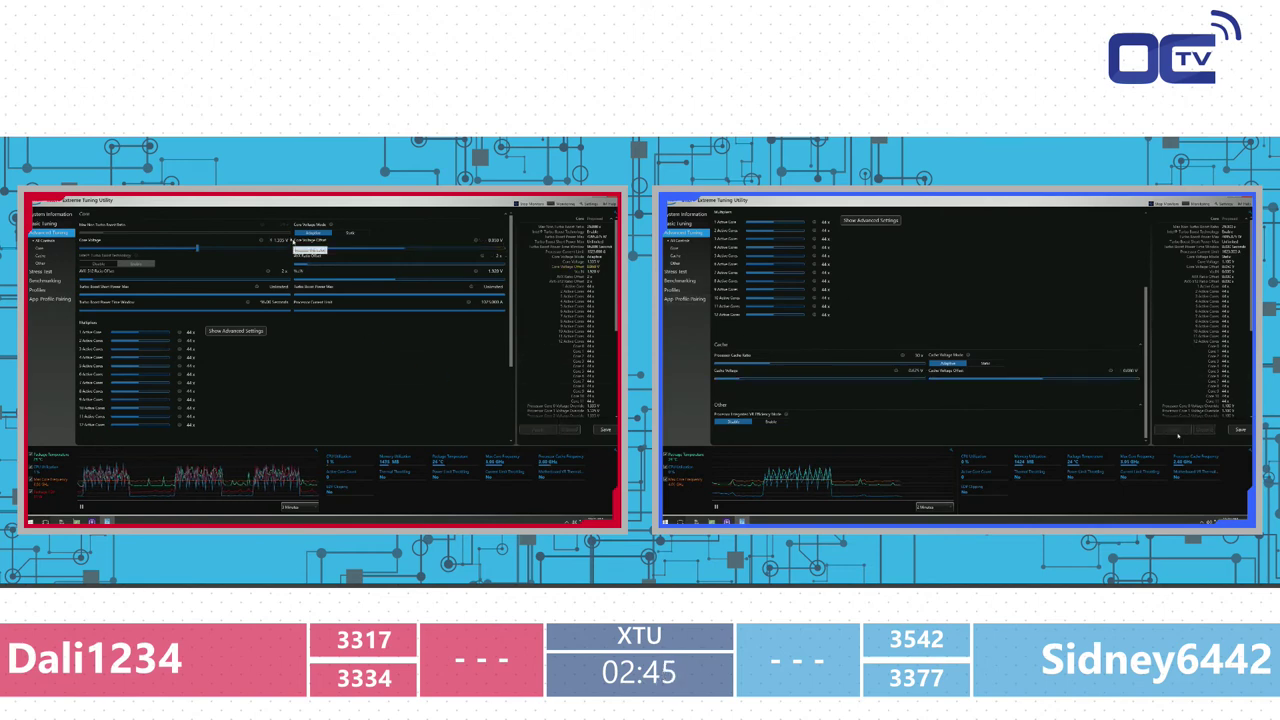
Run the benchmark on both systems with their newly applied settings.
click(300, 249)
scroll(290, 300, down, 3)
click(688, 280)
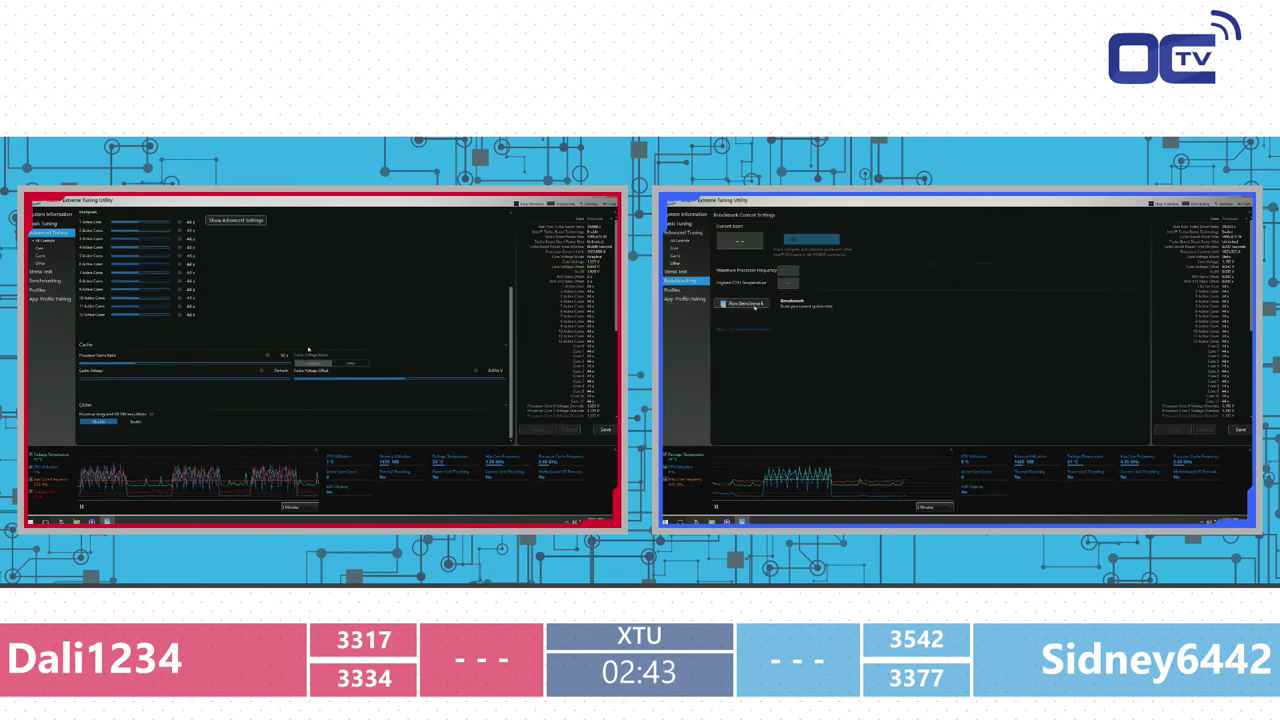
click(752, 304)
click(44, 281)
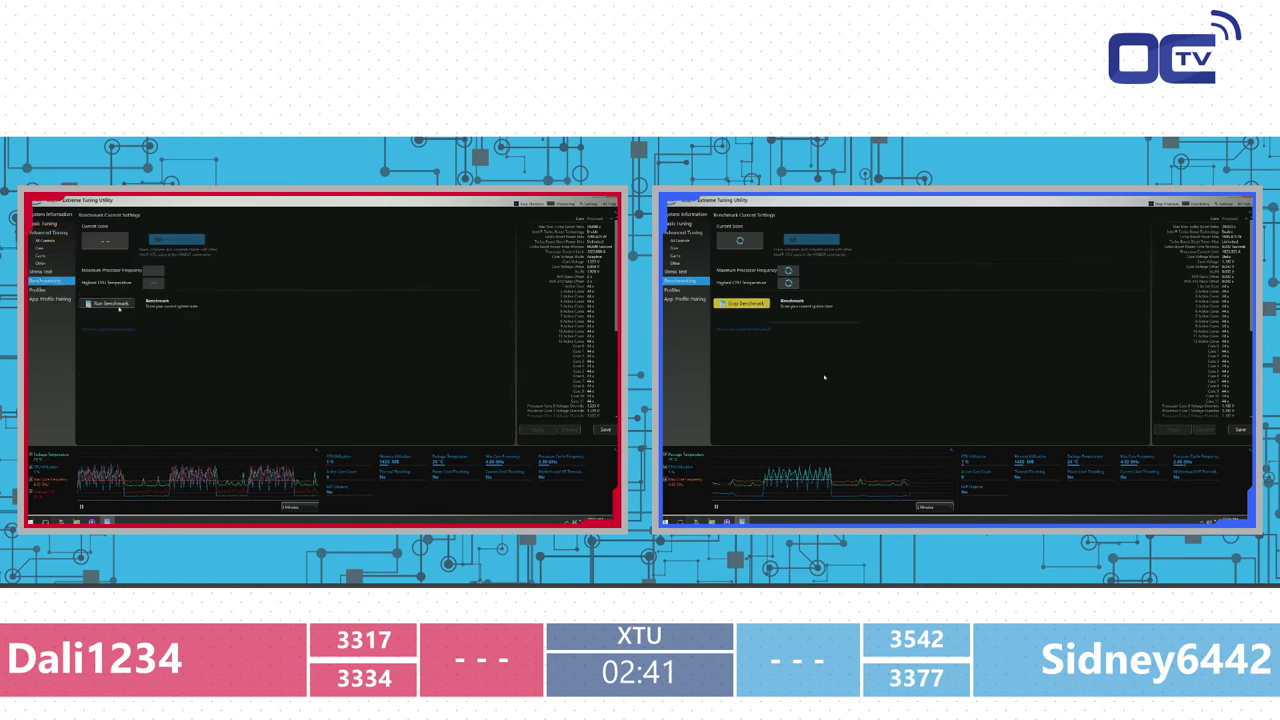
click(118, 304)
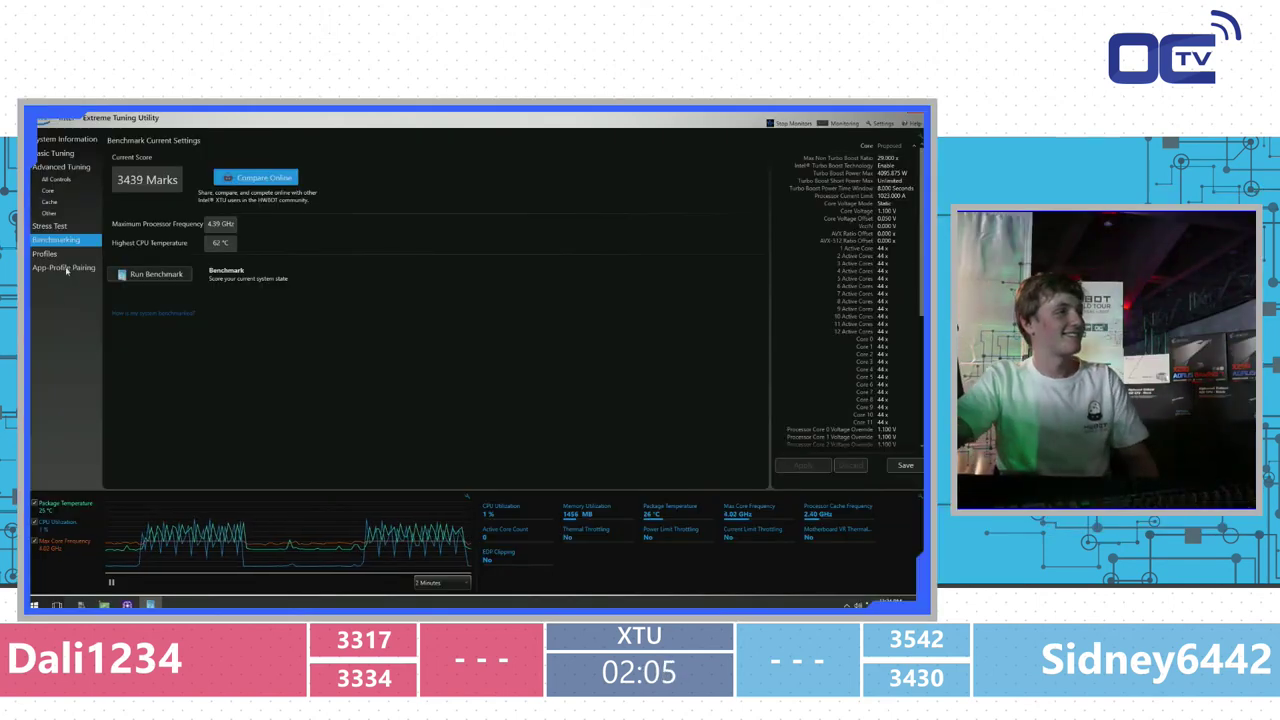
Reload the saved custom profile in place of the other system's current cache voltage settings.
click(62, 166)
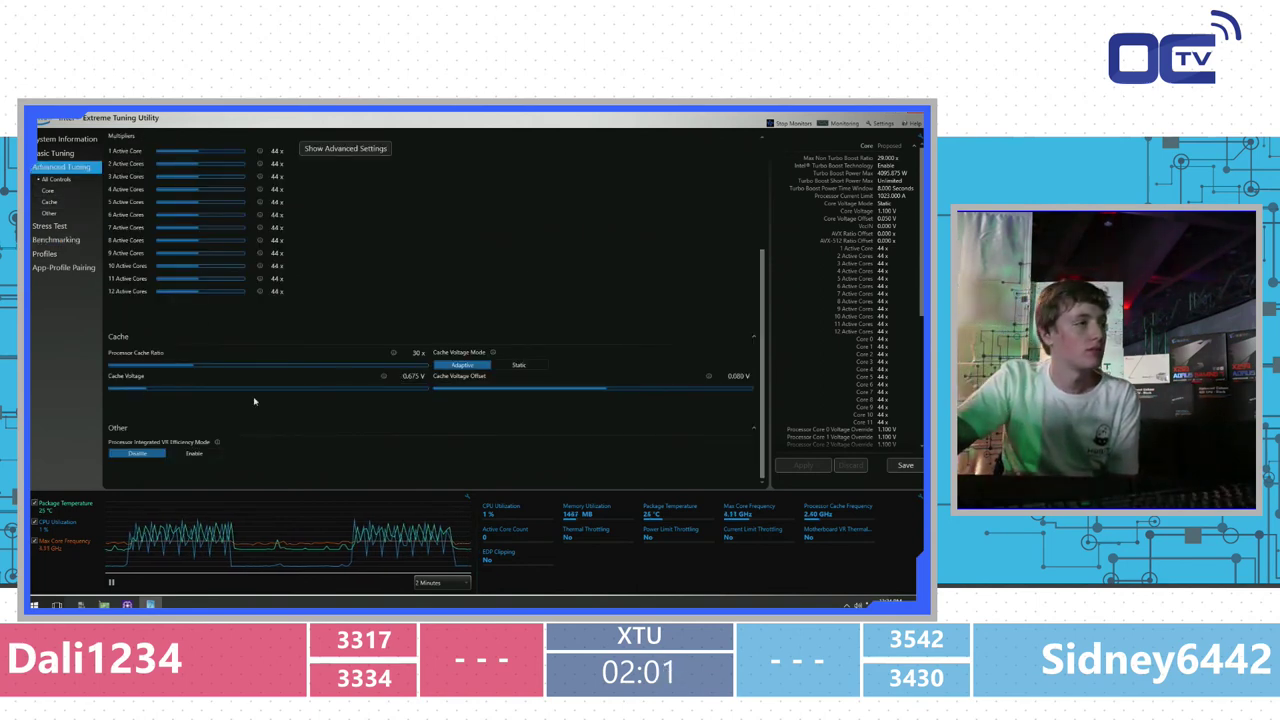
click(44, 253)
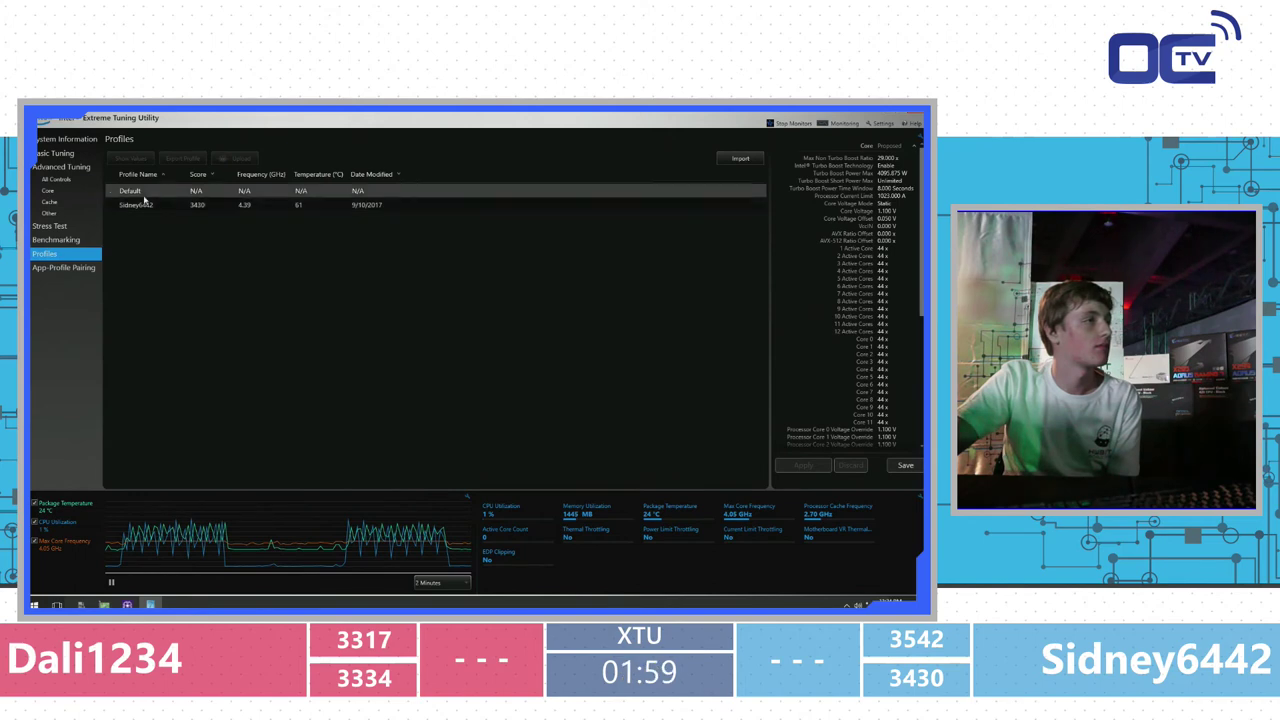
click(148, 205)
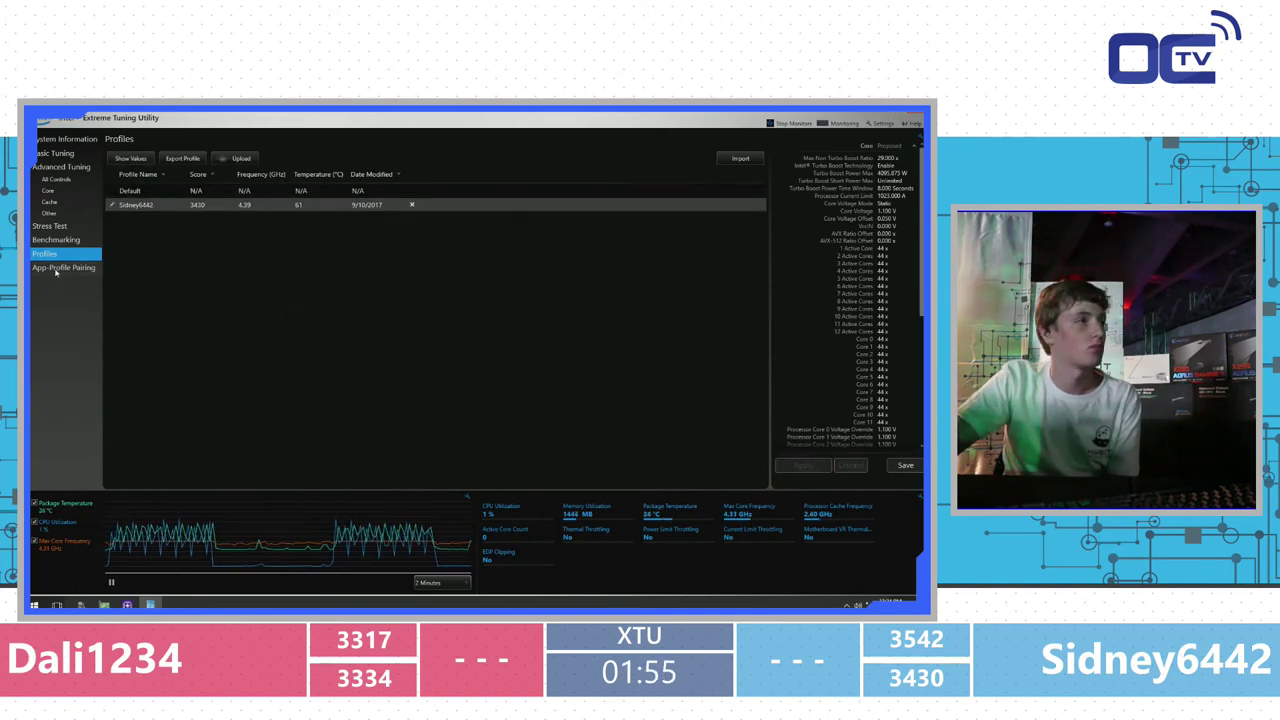
Set the Turbo Boost Power Time Window to 0.25 seconds, apply it, and benchmark the new configuration.
click(60, 166)
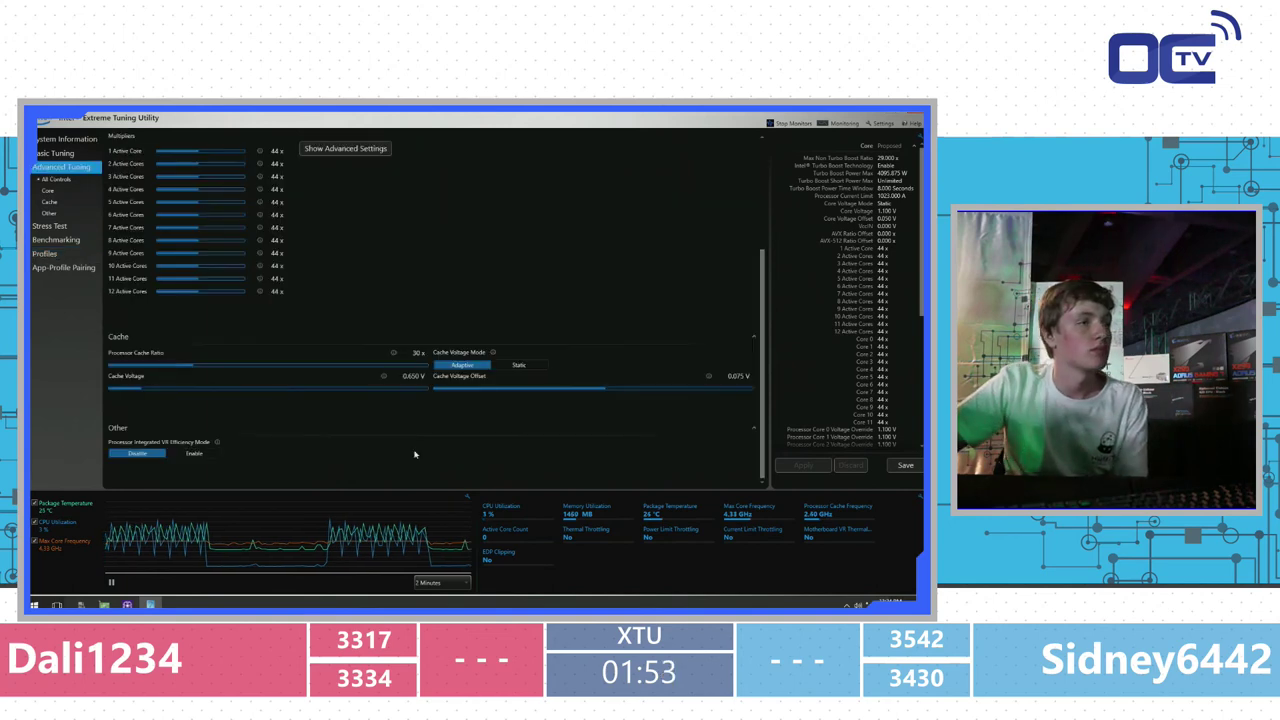
scroll(397, 294, up, 5)
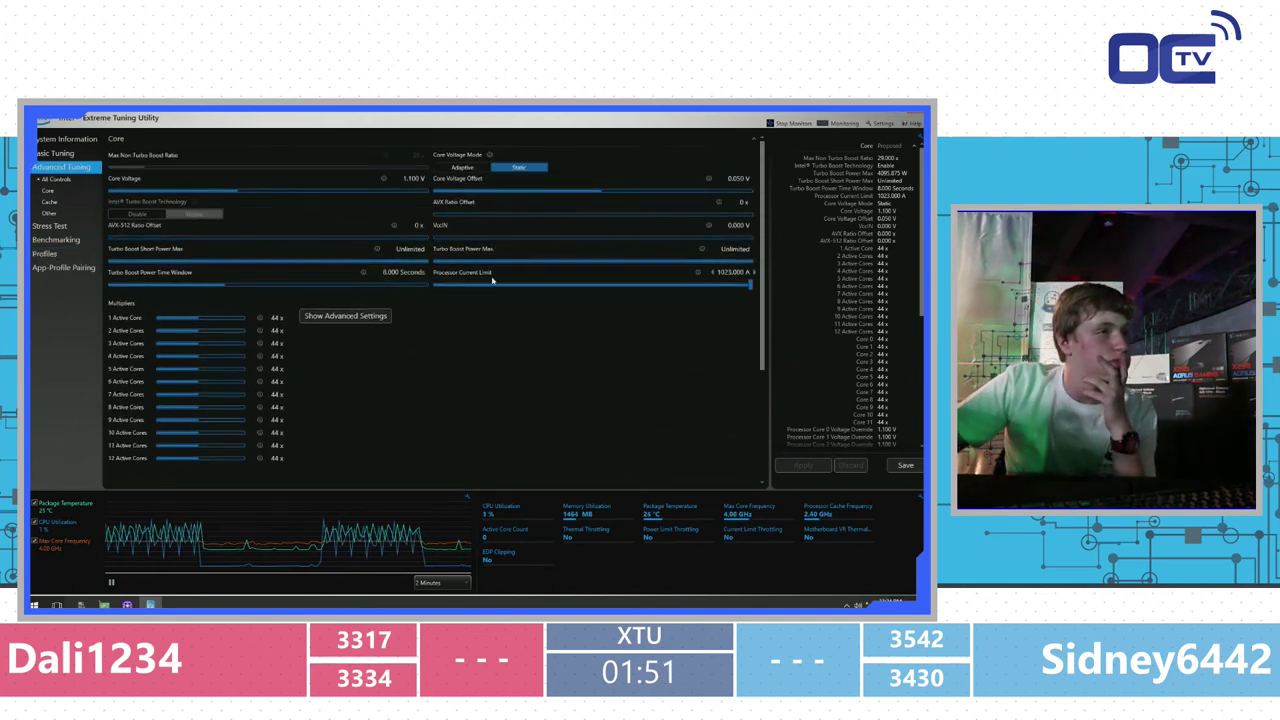
click(379, 272)
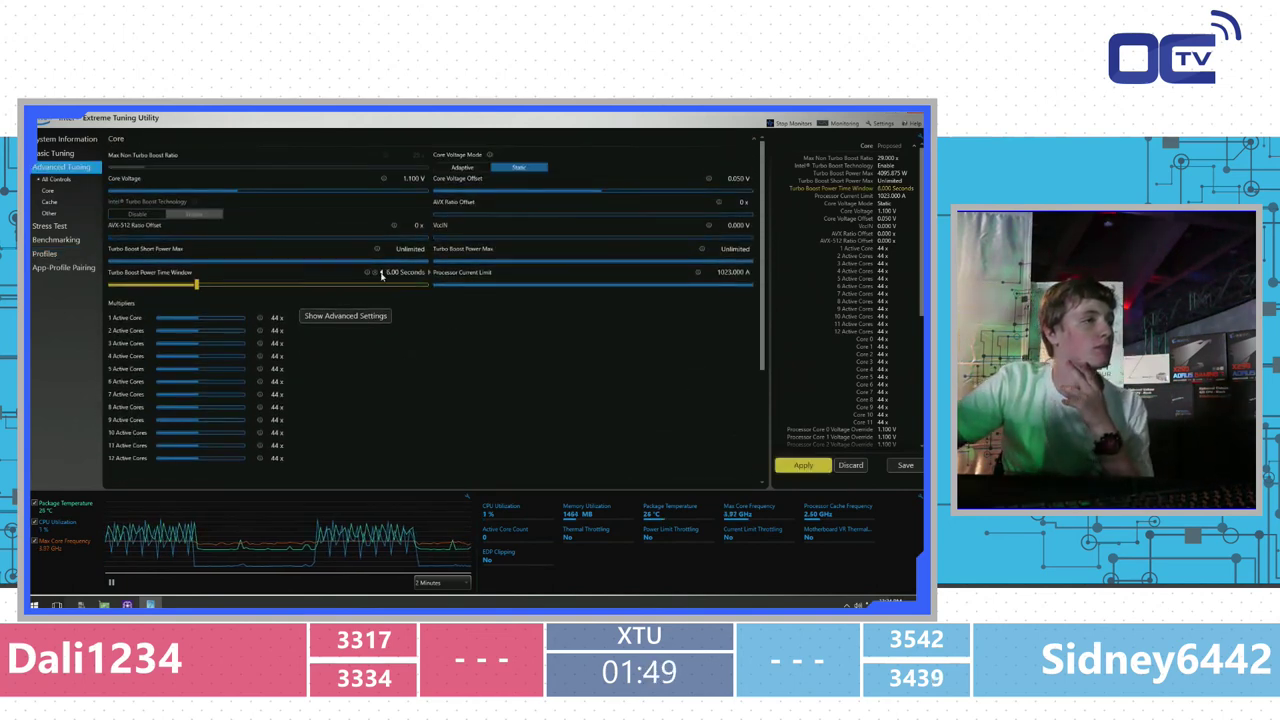
click(379, 272)
click(379, 272)
click(379, 272)
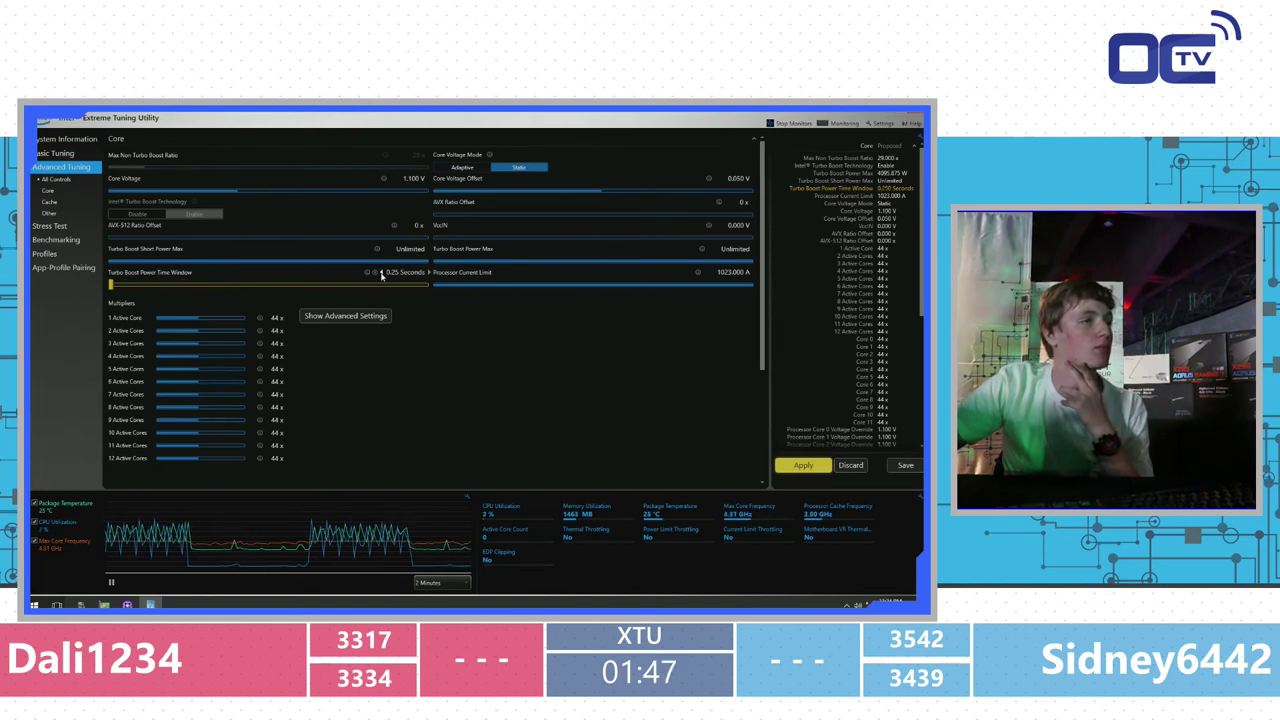
click(812, 471)
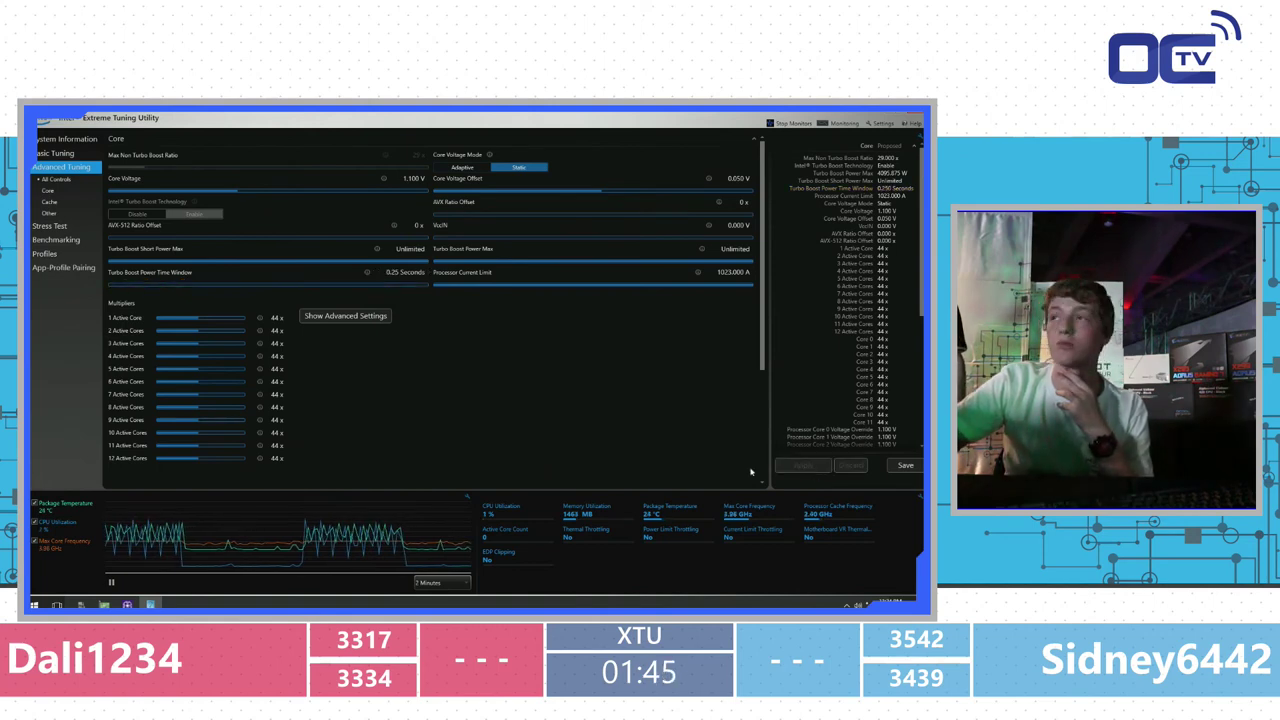
click(46, 240)
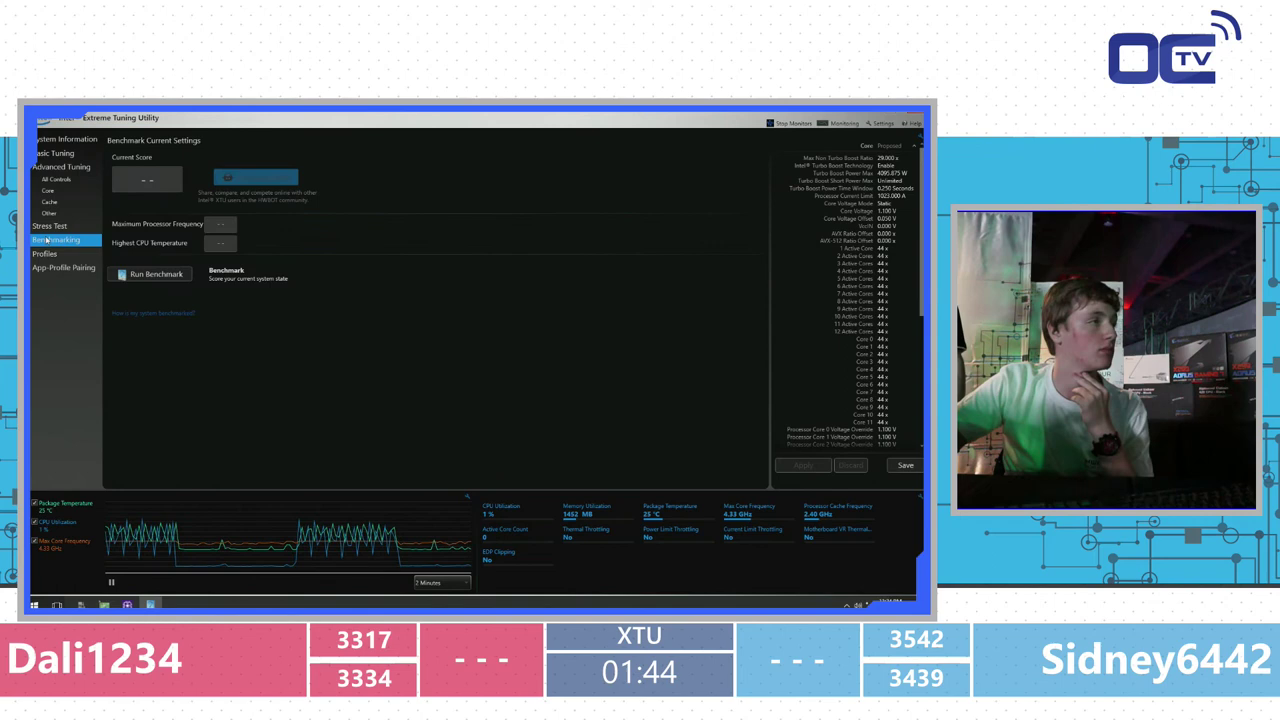
click(150, 274)
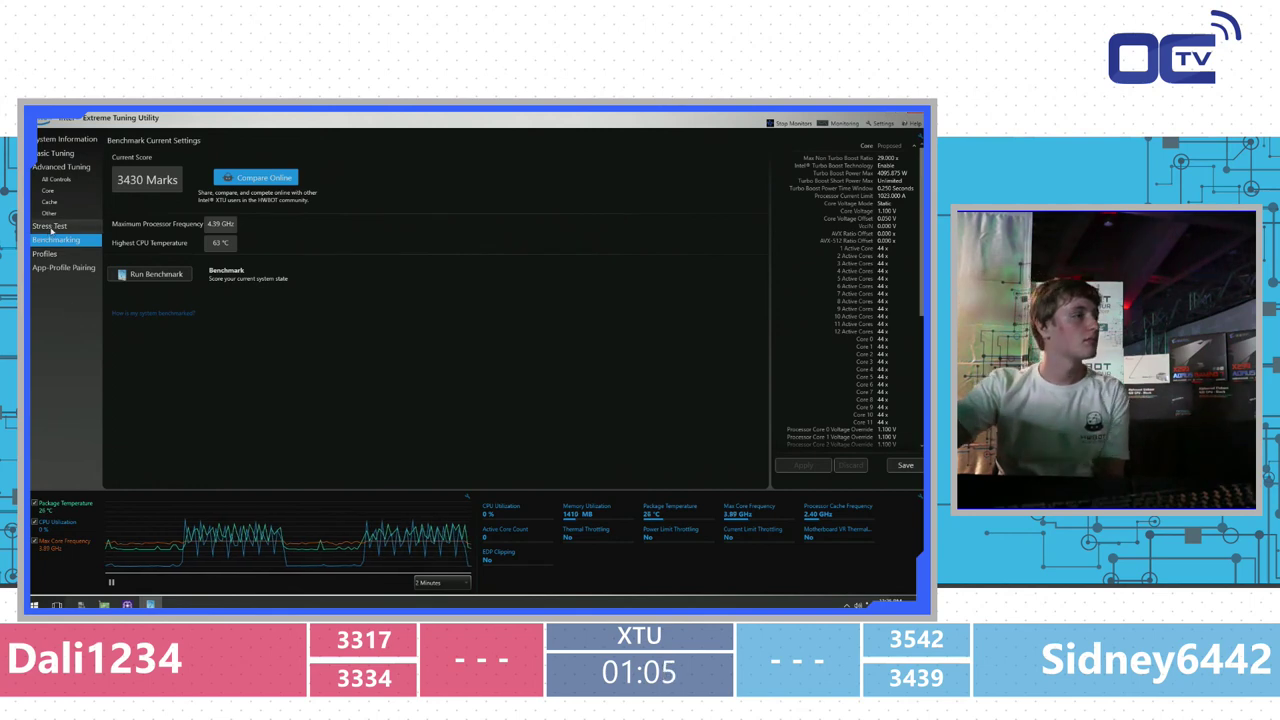
Raise the core's VccIN input voltage to 1.899 V.
click(56, 167)
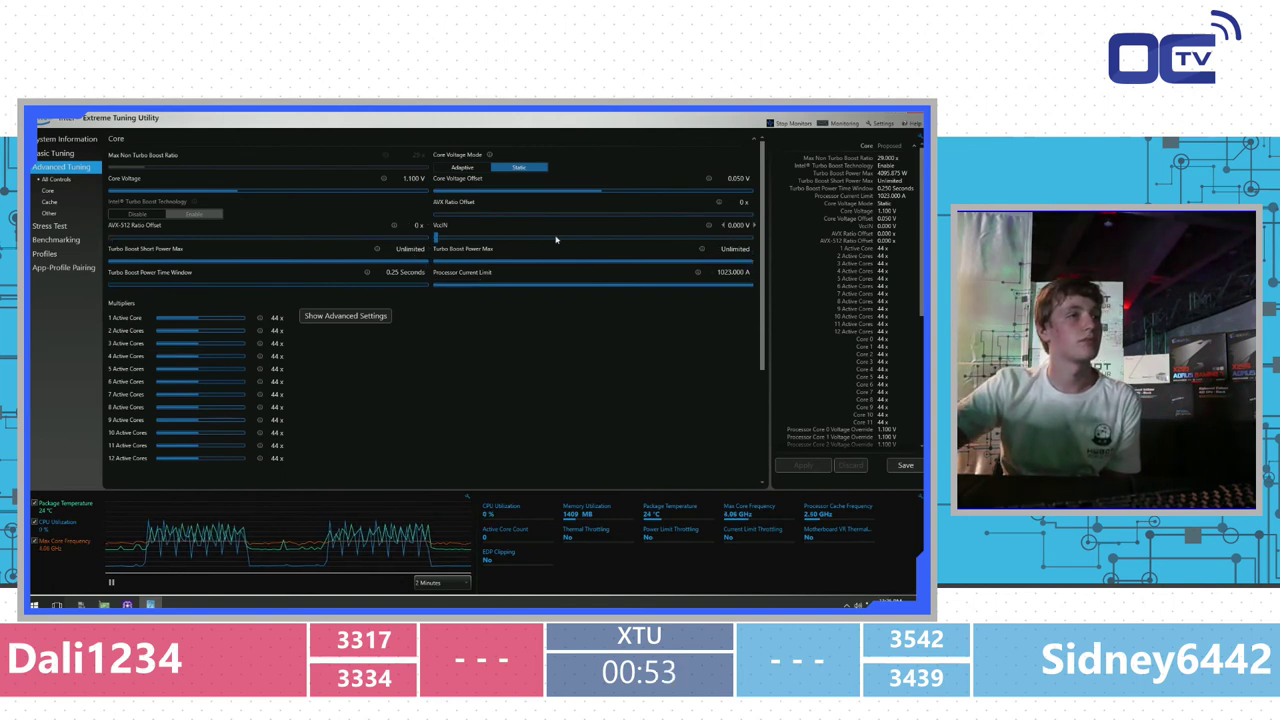
click(590, 236)
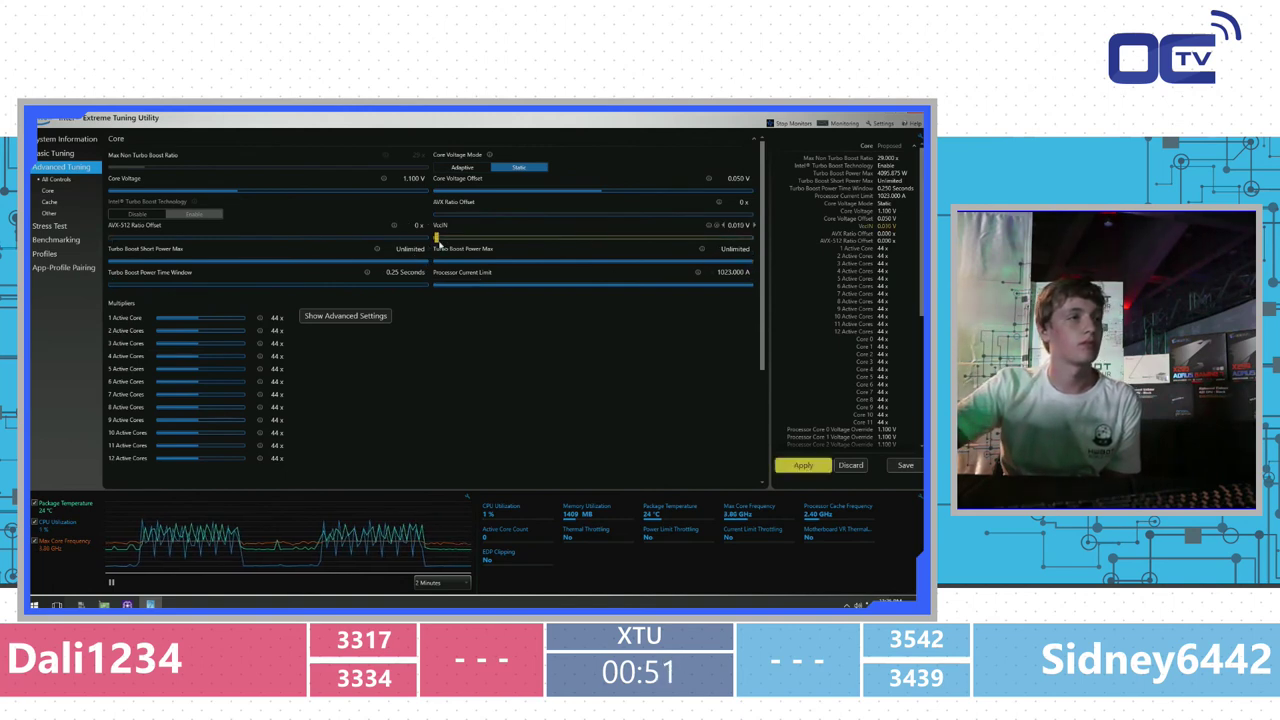
drag(437, 240, 588, 236)
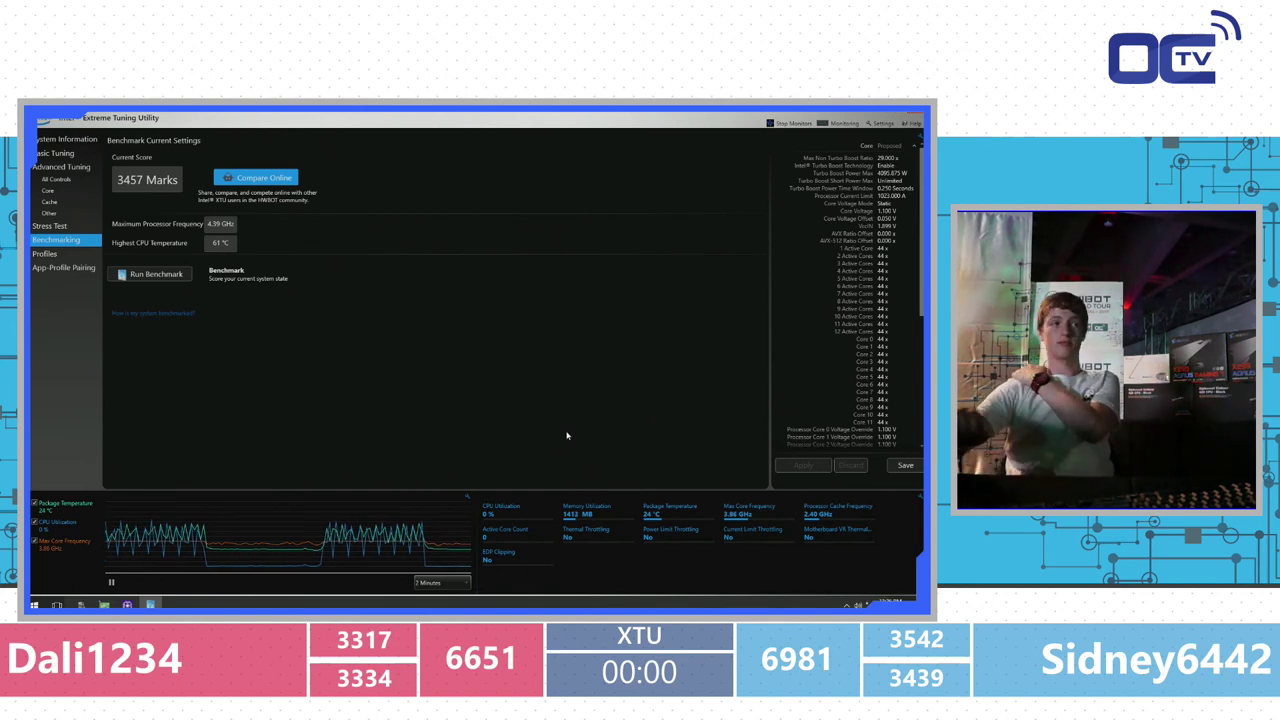
Delete the saved custom tuning profile and apply the Default profile's settings to the system.
click(44, 253)
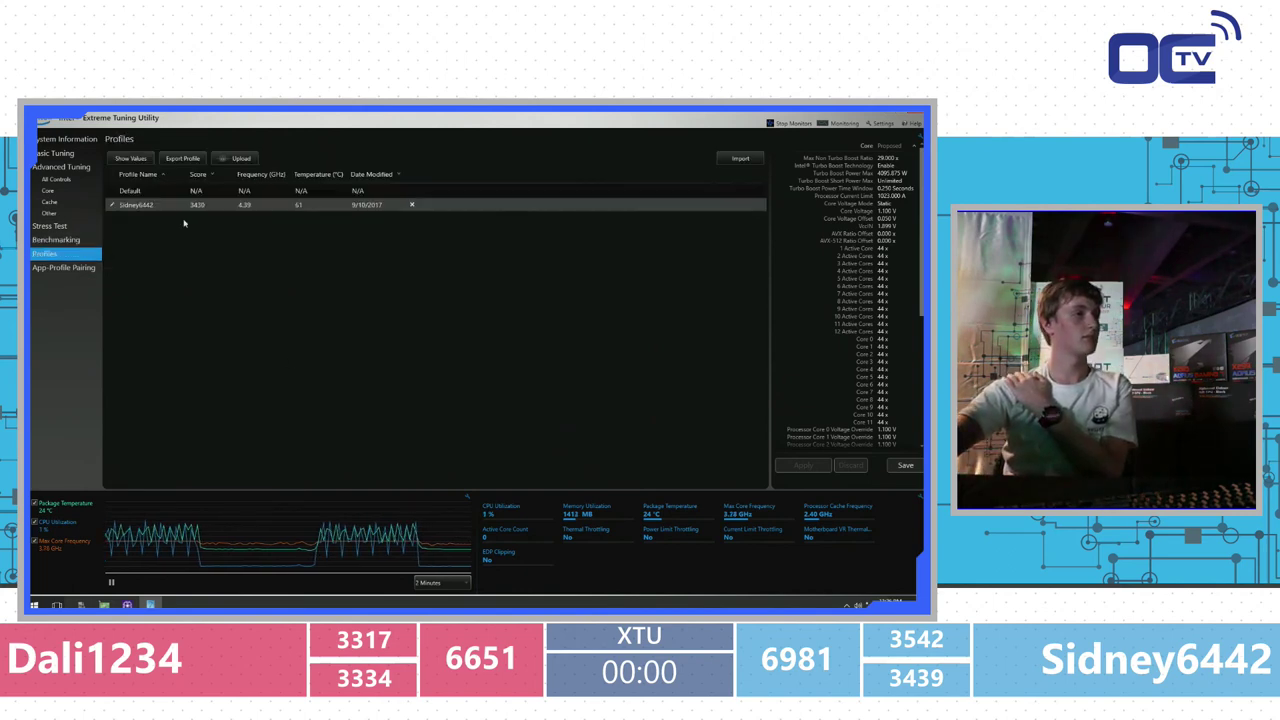
click(411, 204)
click(450, 373)
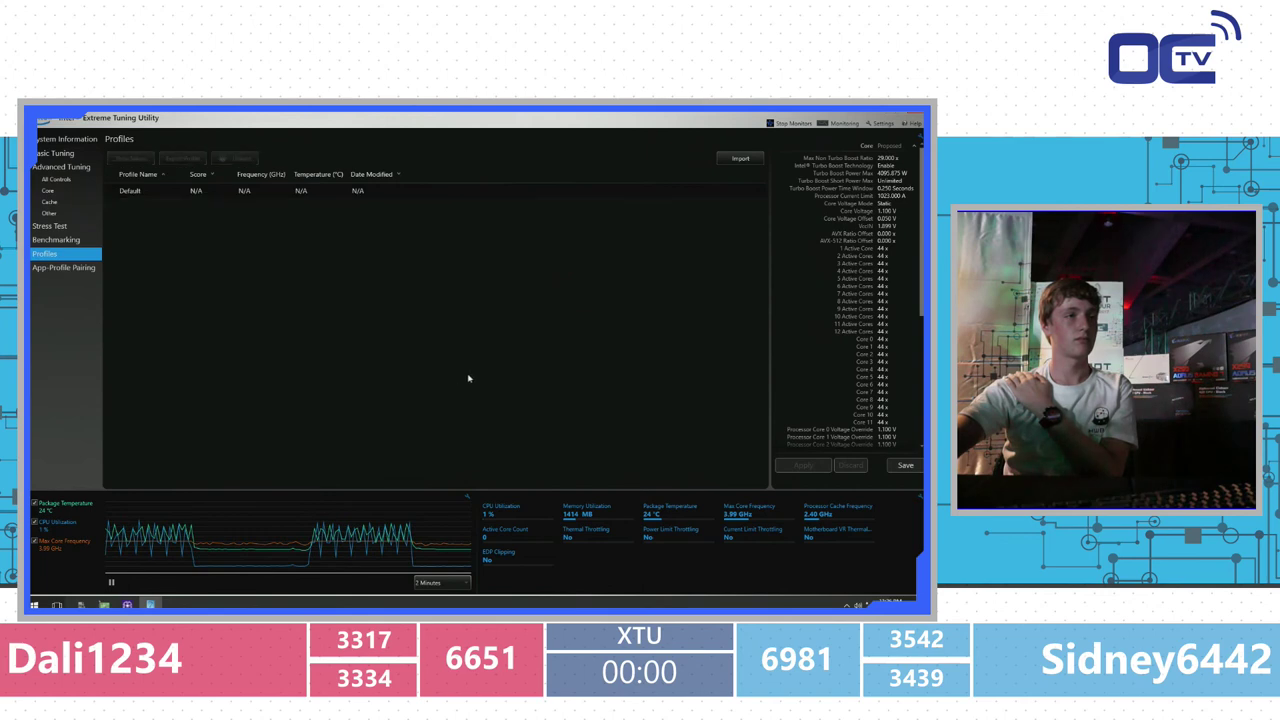
click(153, 190)
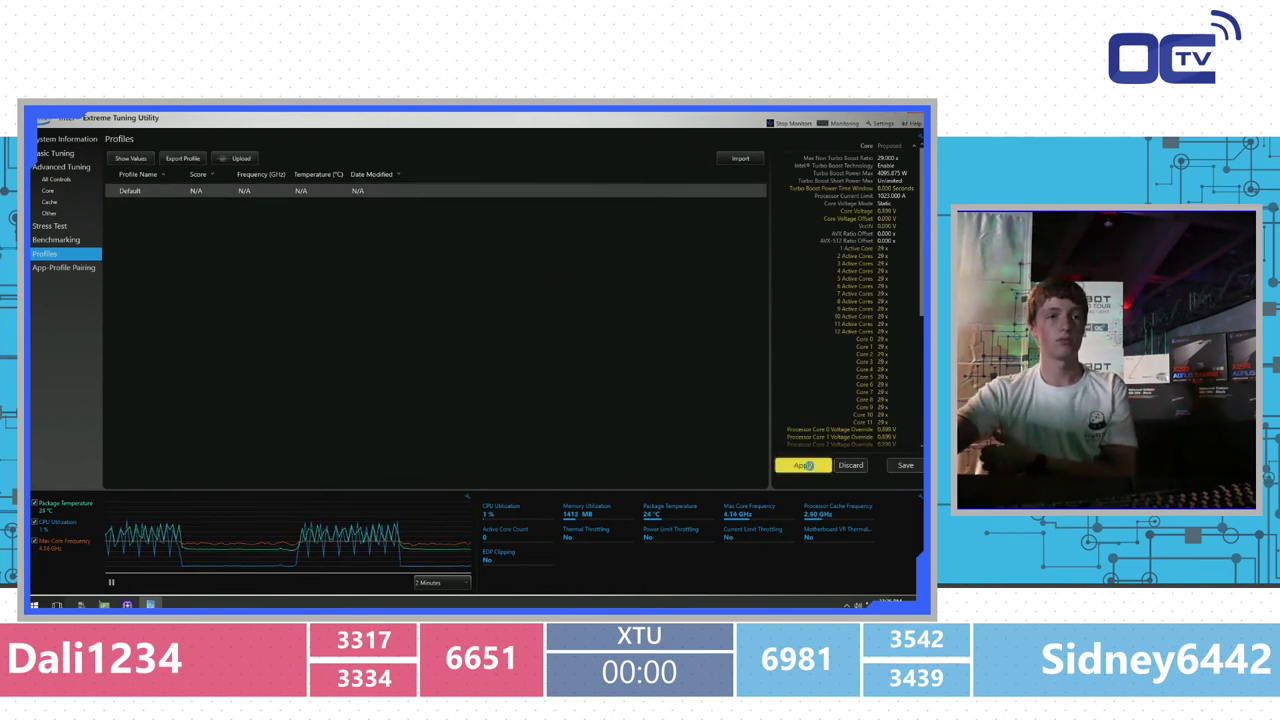
click(803, 465)
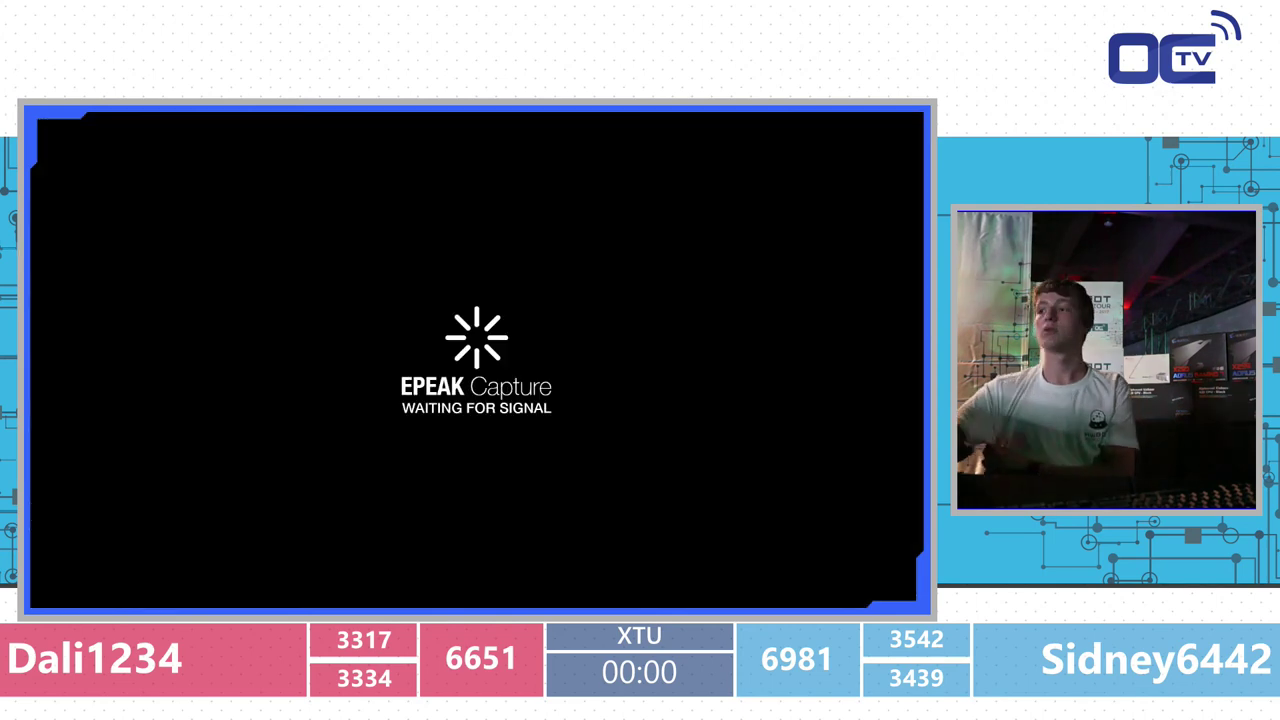